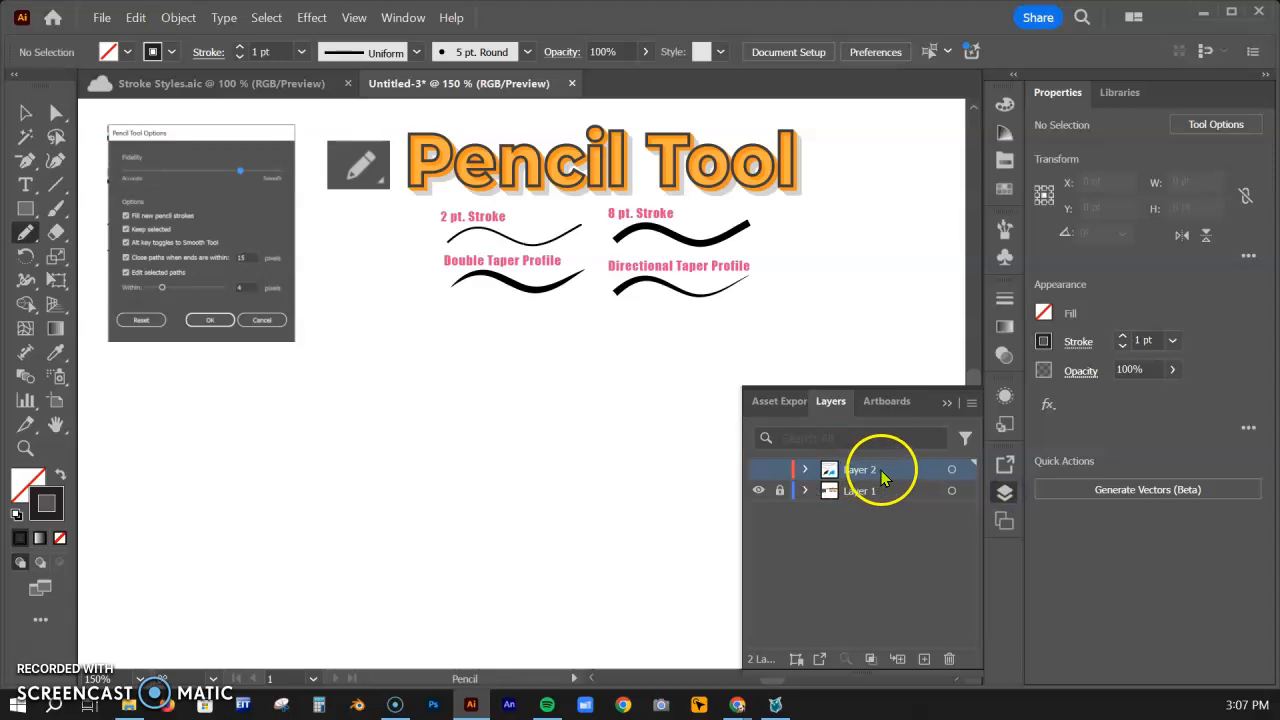
- Make Layer 2 visible and delete its three sample lines and the black and blue wing shapes
click(758, 470)
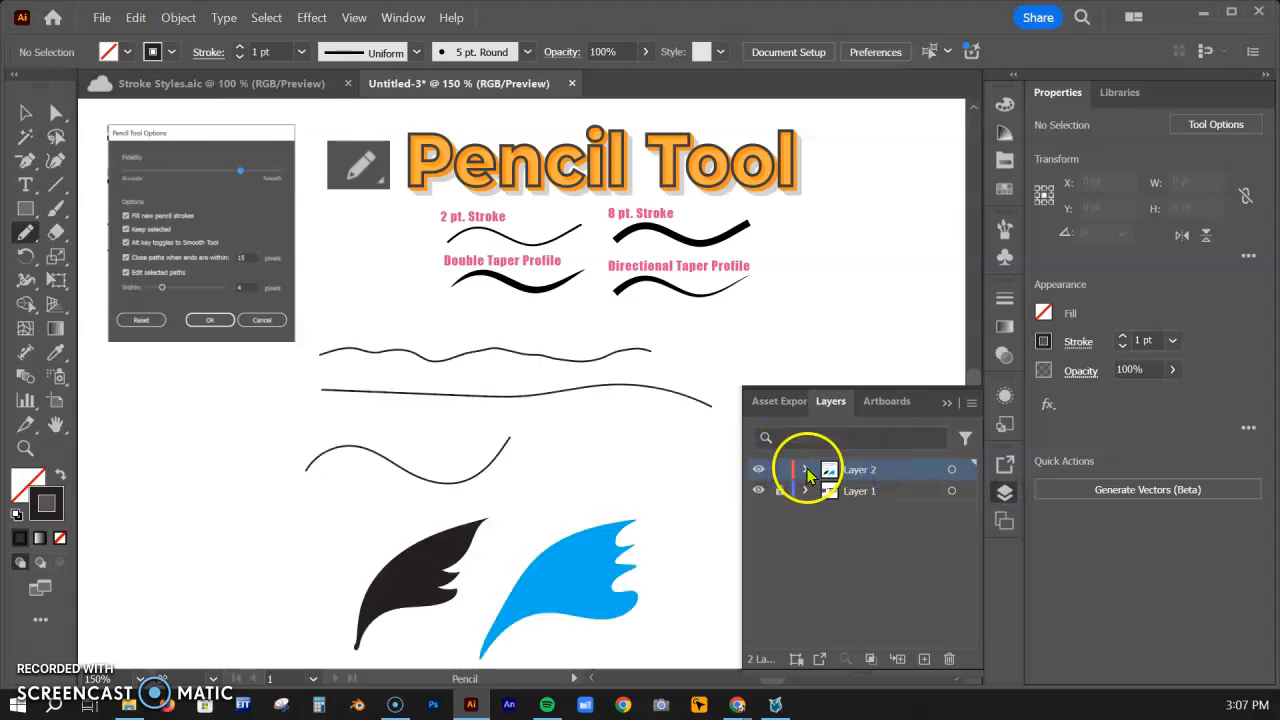
click(1005, 492)
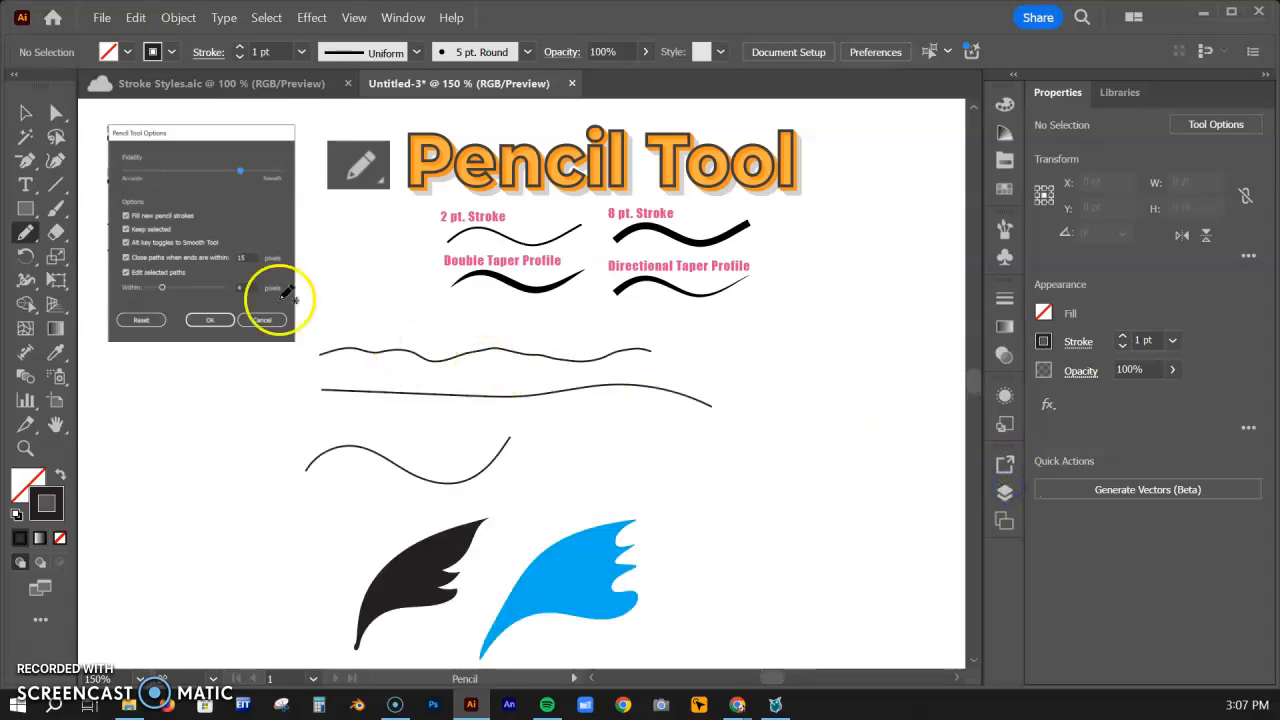
click(26, 113)
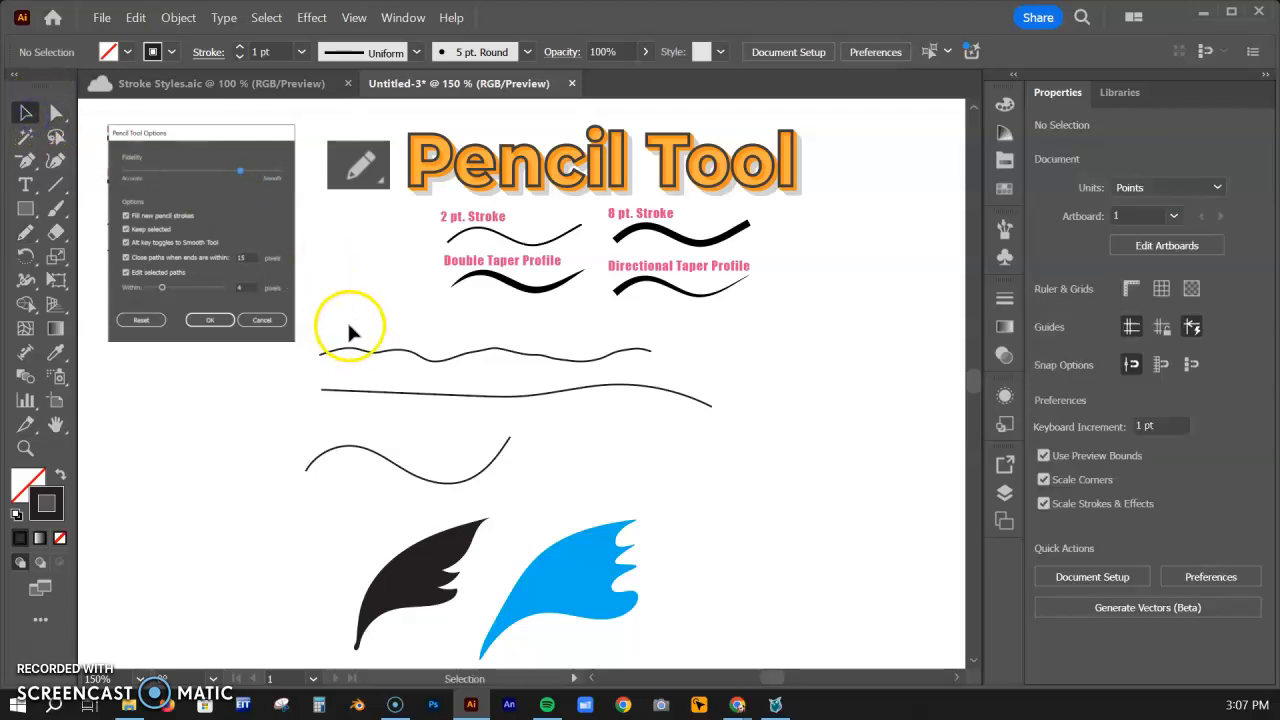
mouse_move(352, 326)
mouse_down()
mouse_move(489, 420)
mouse_move(640, 598)
mouse_up()
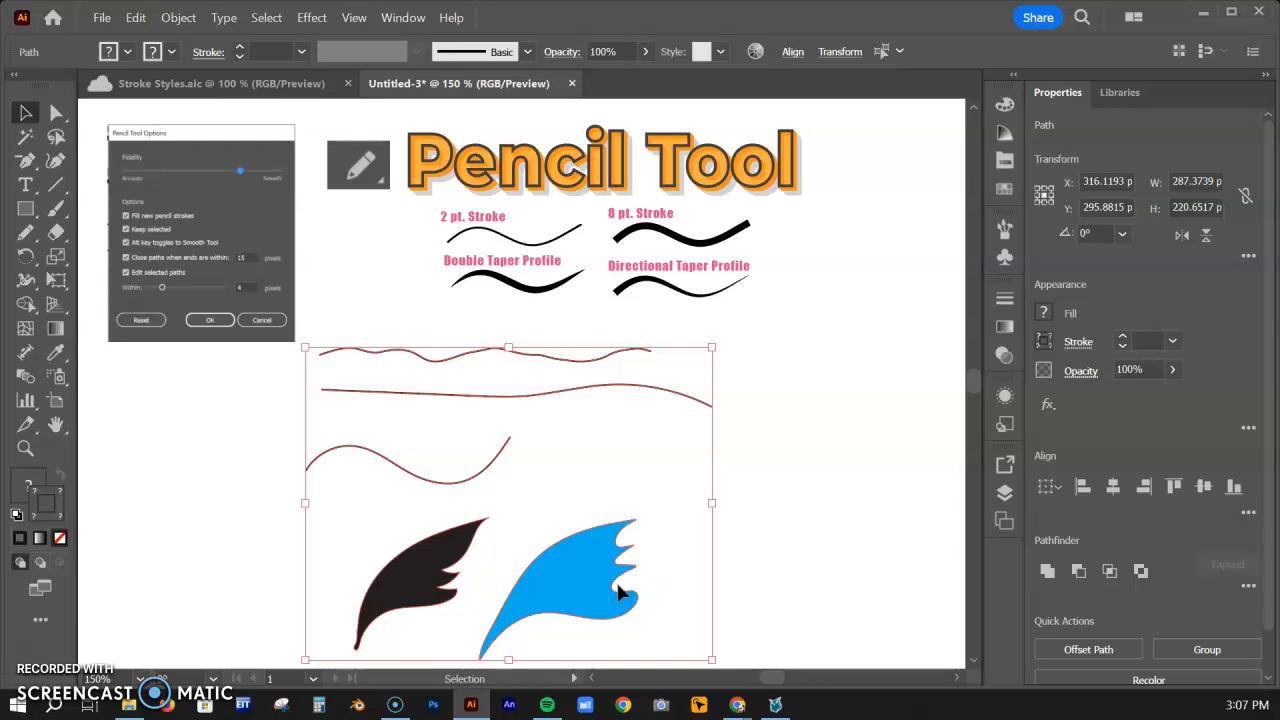
key(Delete)
- Draw a freehand wavy line about 275 pt wide with the Pencil tool in the empty area below the stroke samples
key(ctrl+equal)
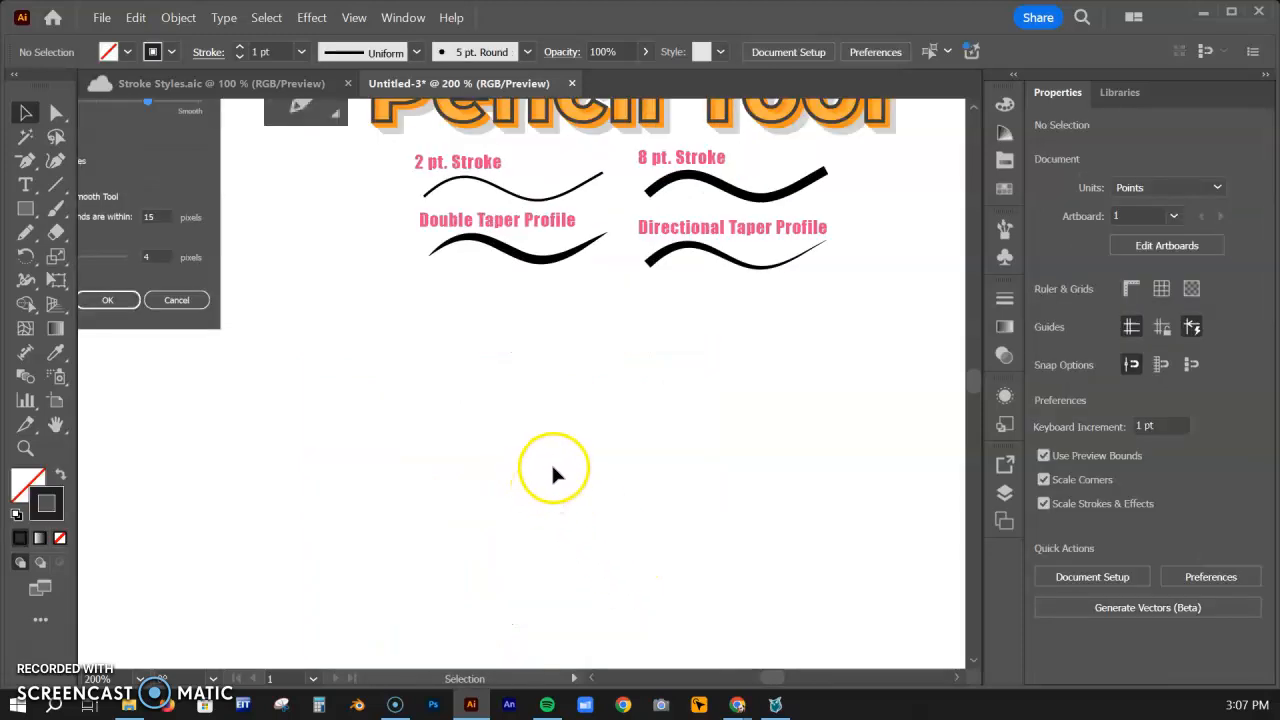
click(30, 233)
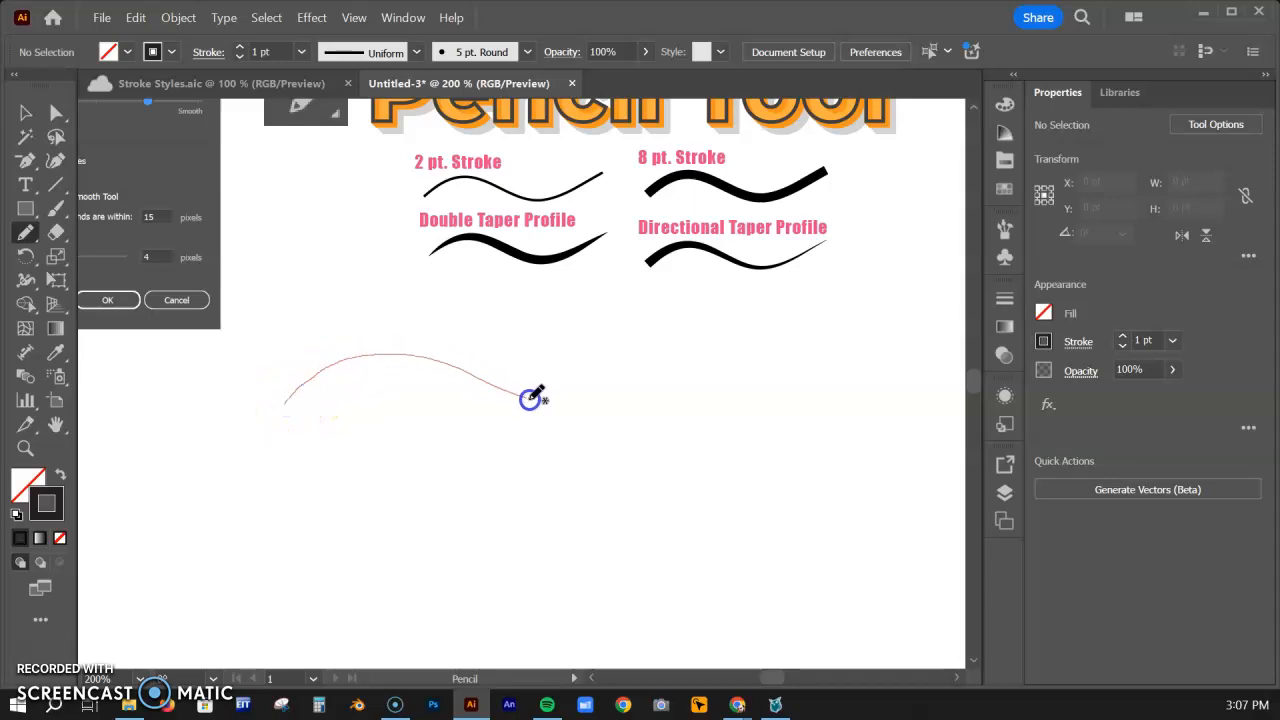
drag(720, 365, 802, 387)
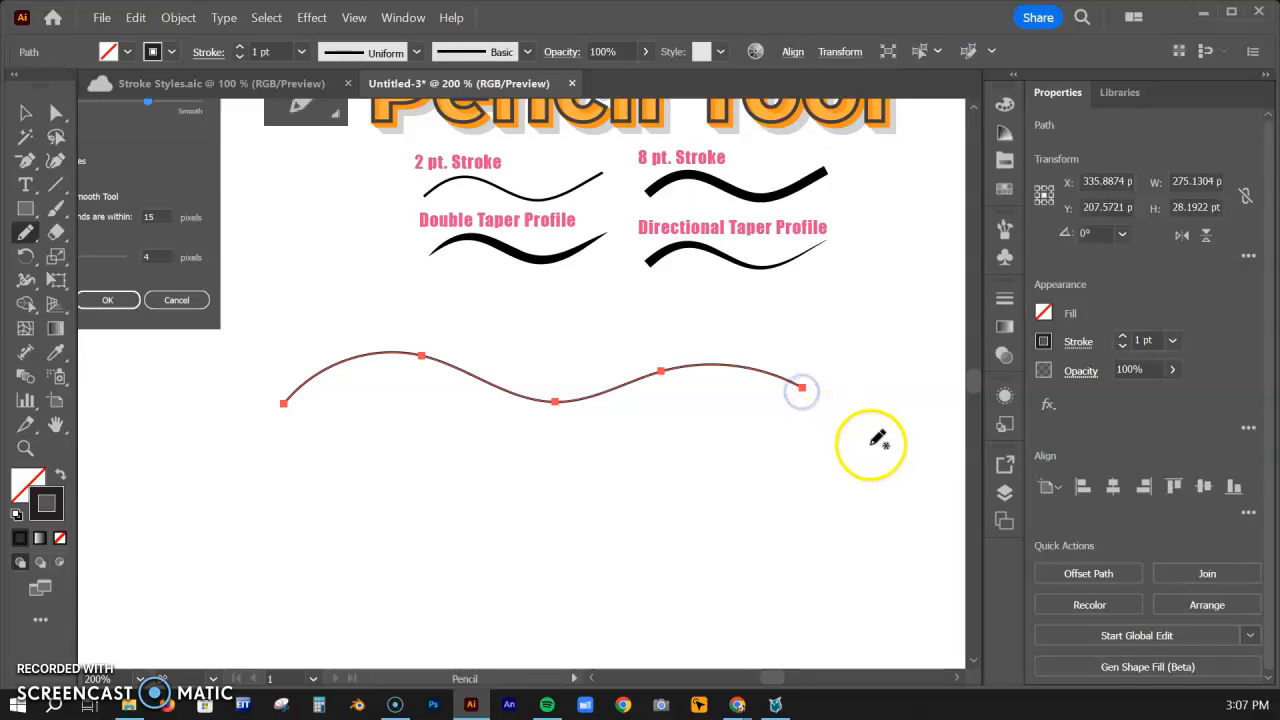
- Set the wavy line's stroke weight to 8 pt
click(25, 112)
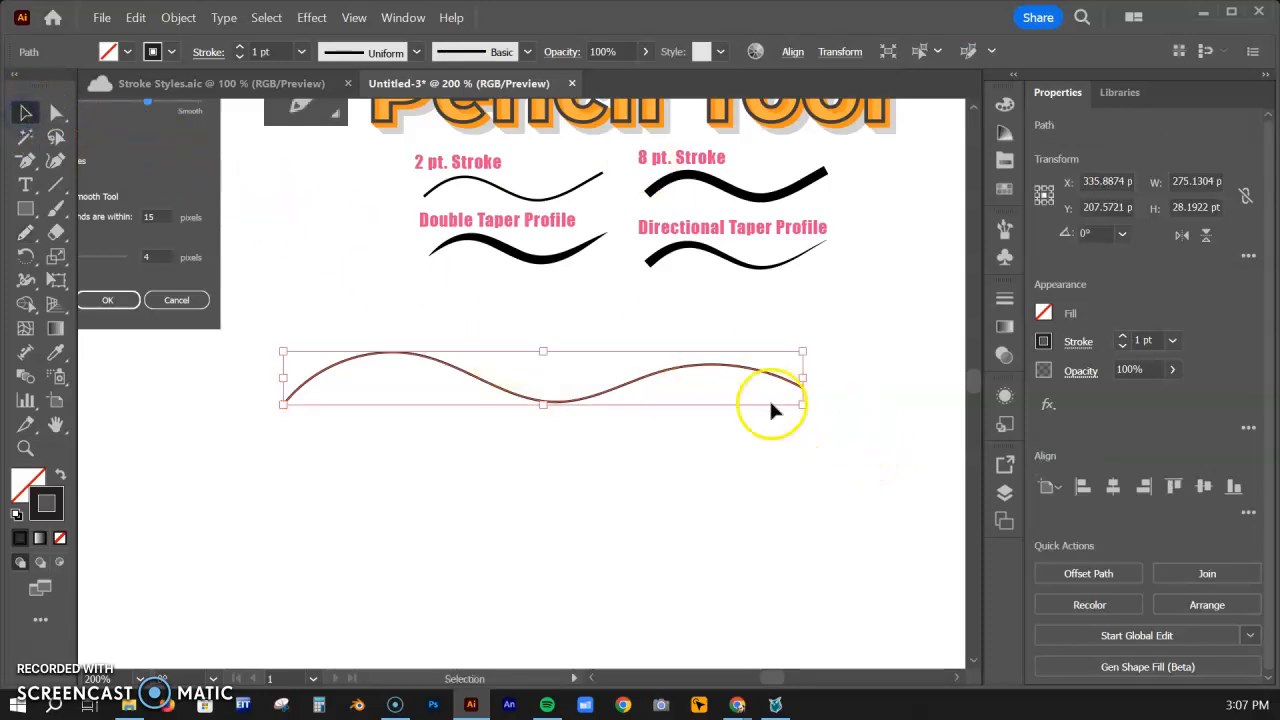
click(1123, 337)
click(1123, 337)
click(1123, 337)
click(1124, 338)
click(1124, 338)
click(1124, 338)
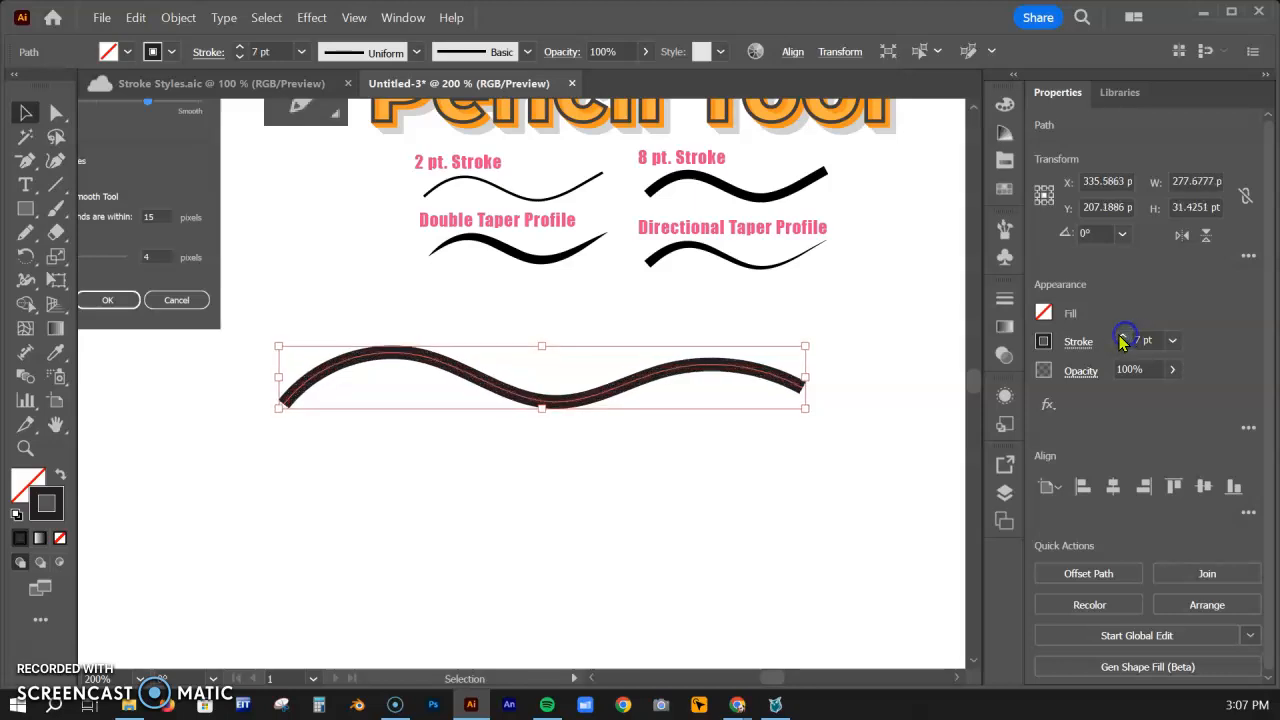
click(1123, 339)
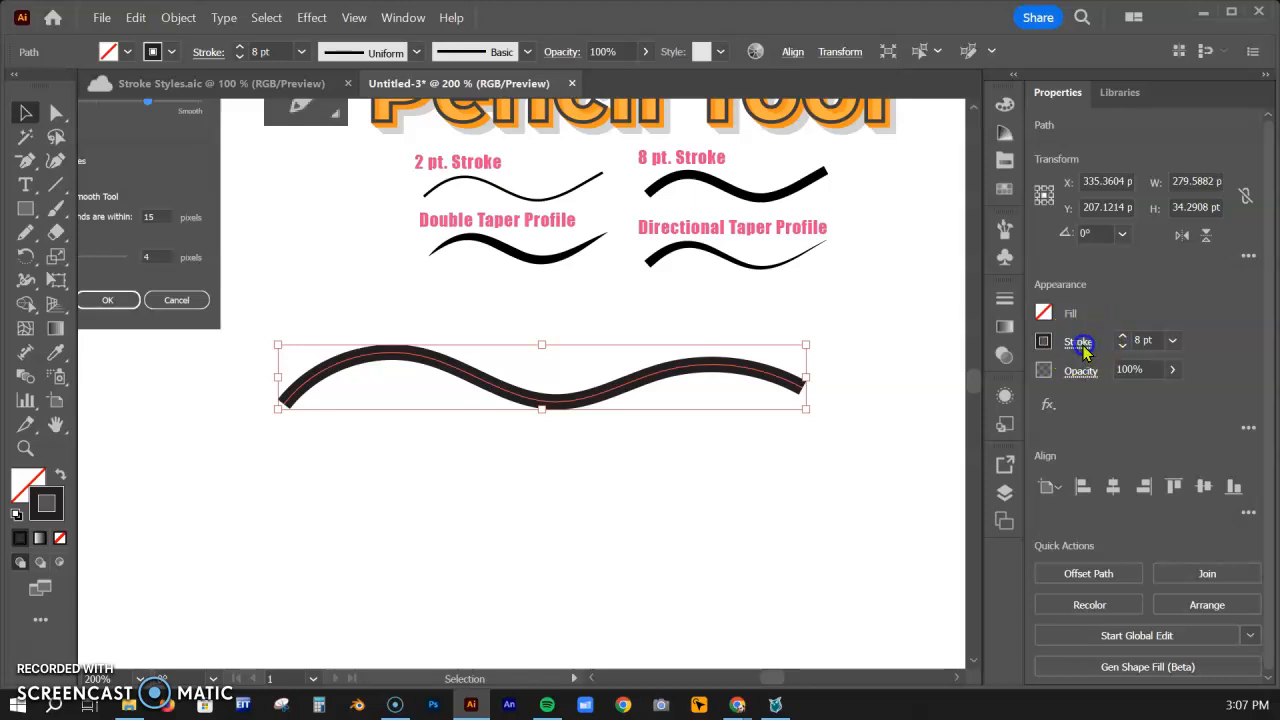
- Give the 8 pt wavy line round caps in its stroke settings
click(1081, 343)
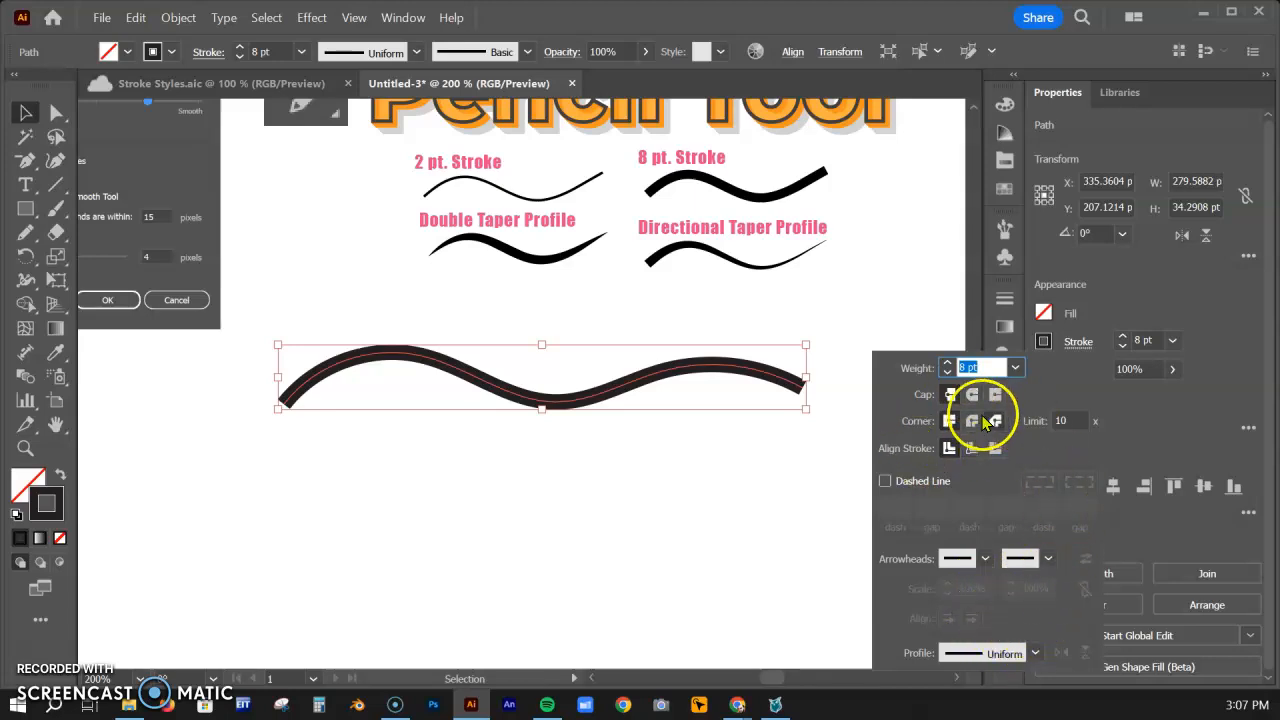
click(1116, 308)
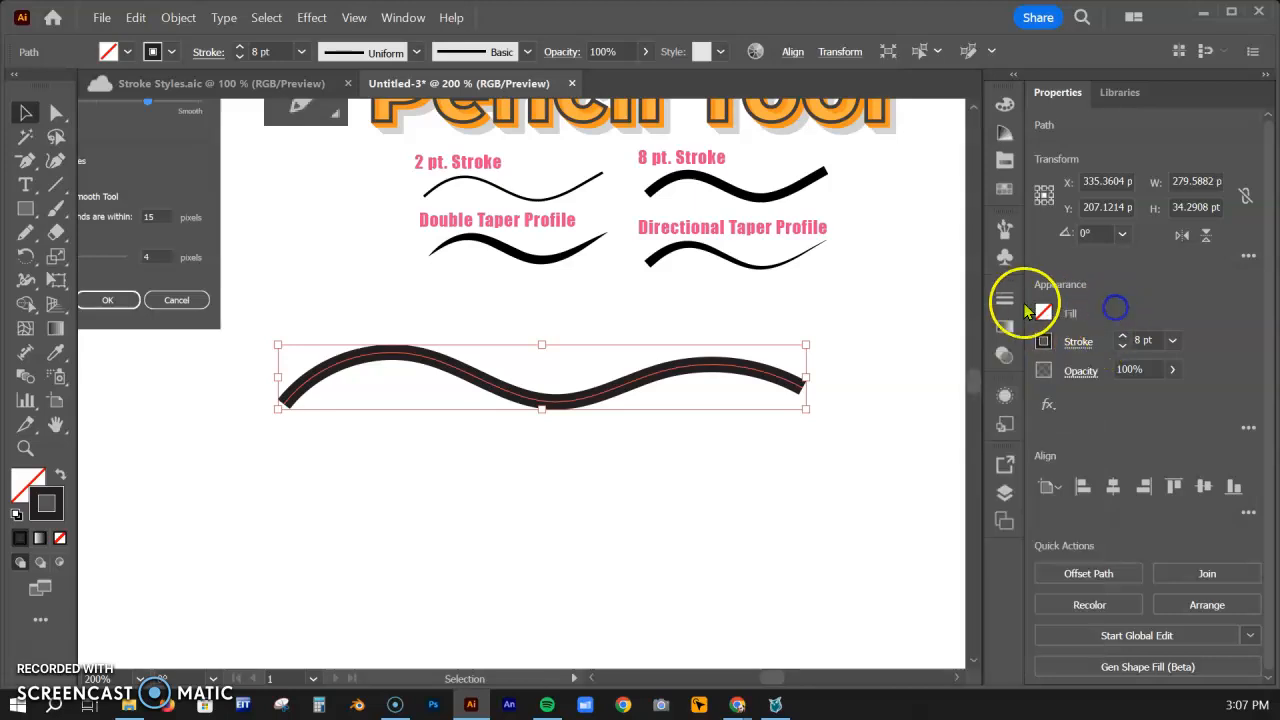
click(1005, 302)
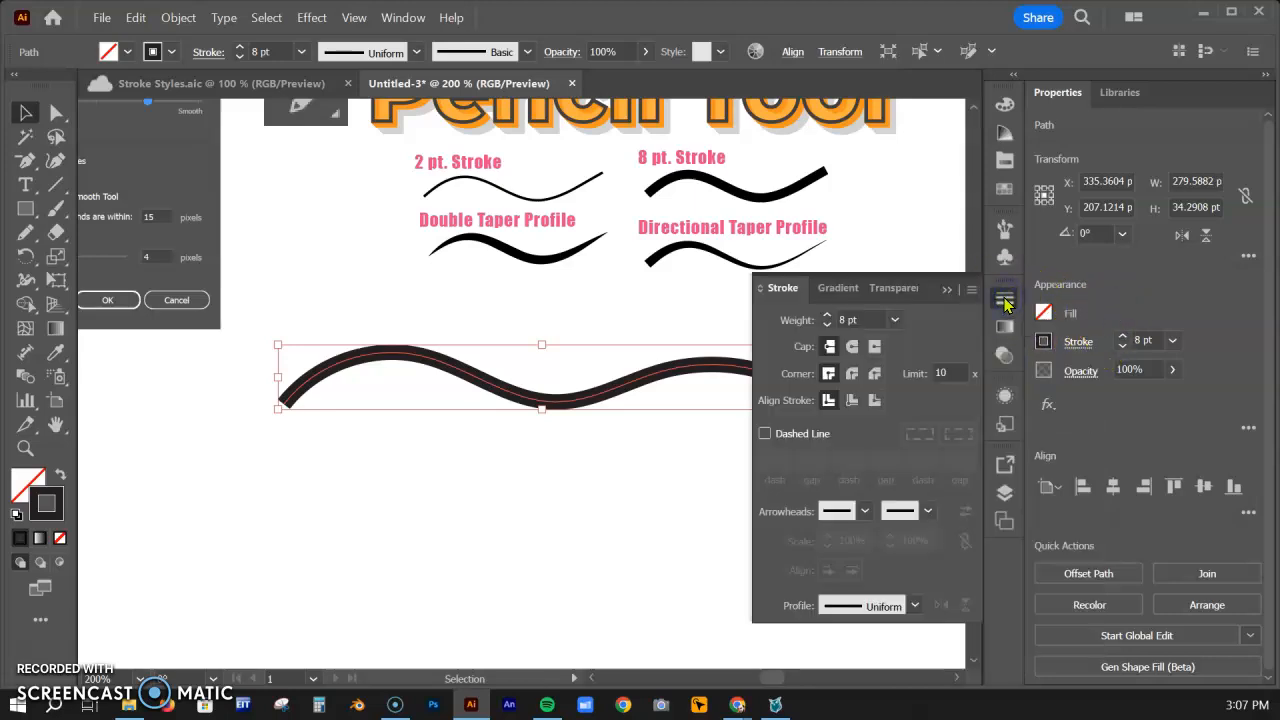
click(1005, 302)
click(1006, 303)
mouse_move(477, 481)
mouse_down()
mouse_move(477, 451)
mouse_move(315, 400)
mouse_move(340, 363)
mouse_up()
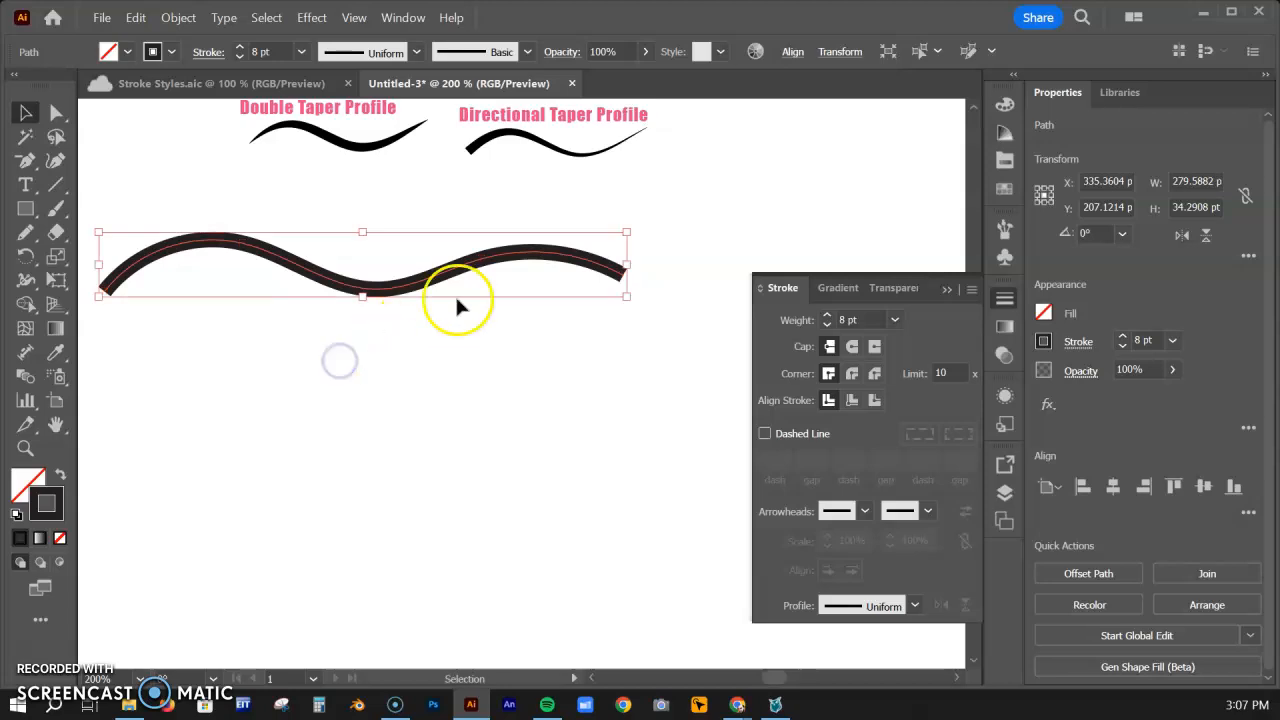
click(854, 348)
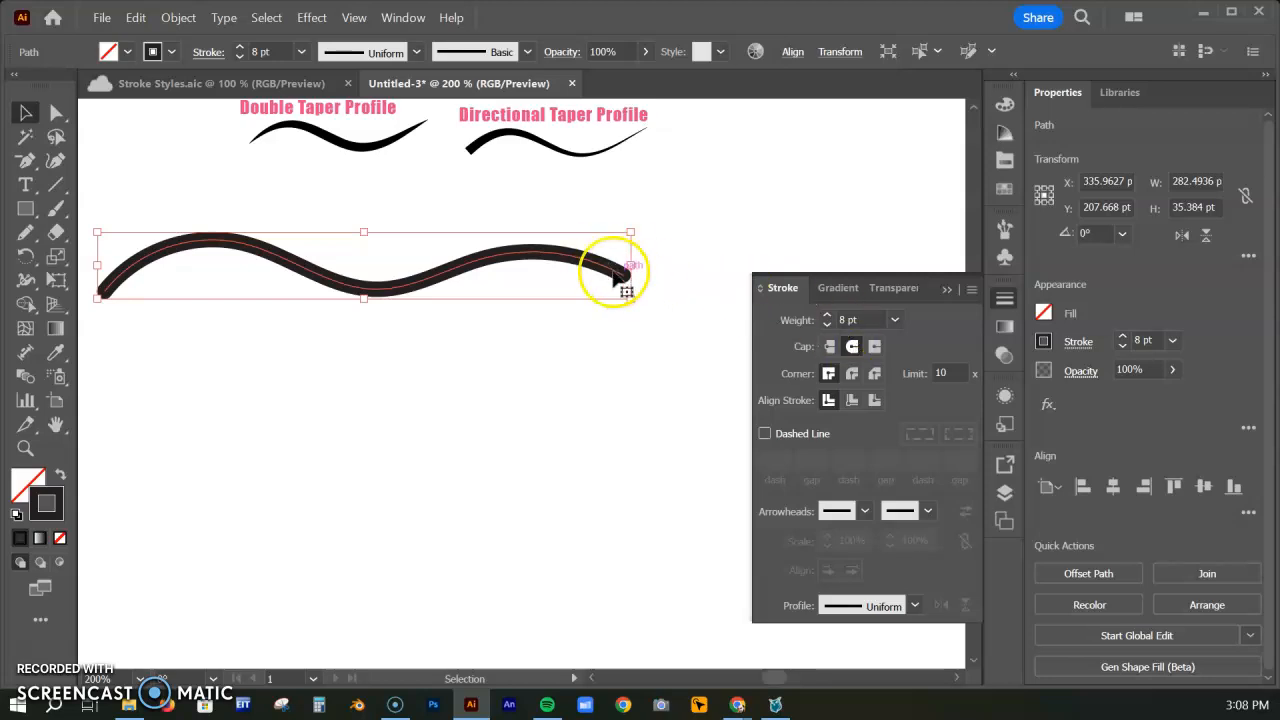
click(829, 347)
click(852, 347)
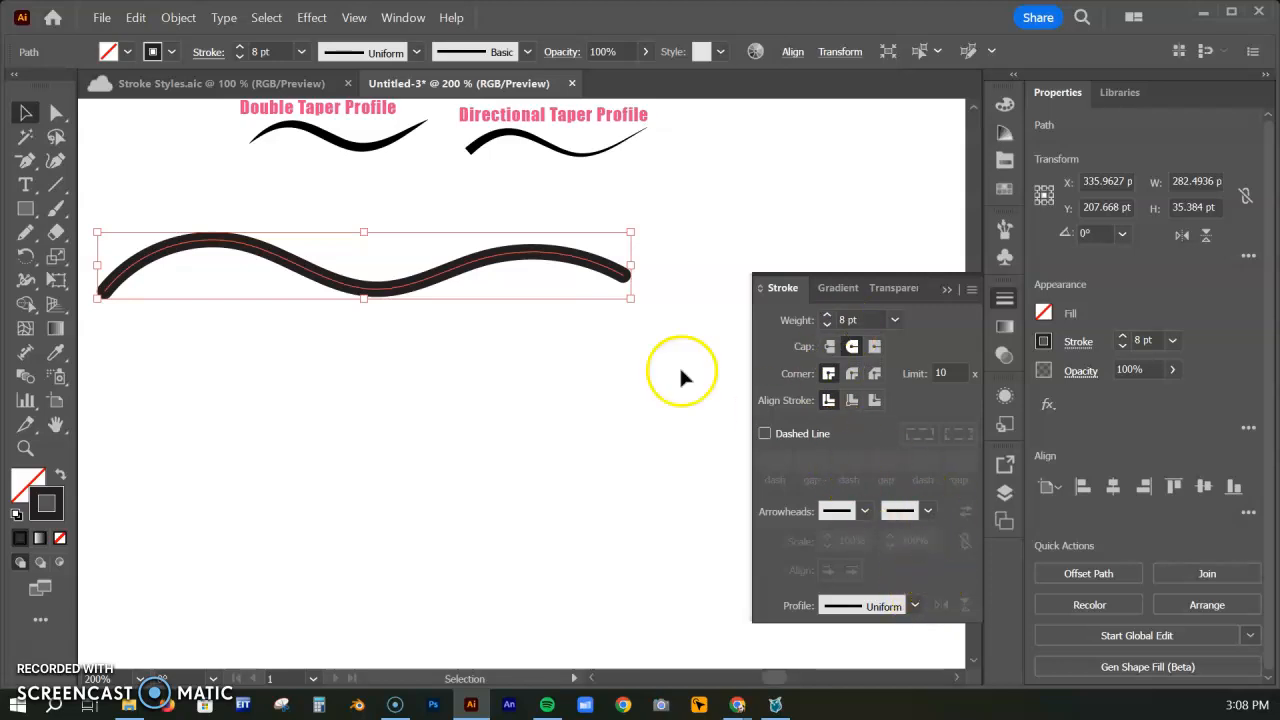
- Draw a second wavy pencil line about 300 pt wide below the first and apply the double-taper width profile
click(25, 232)
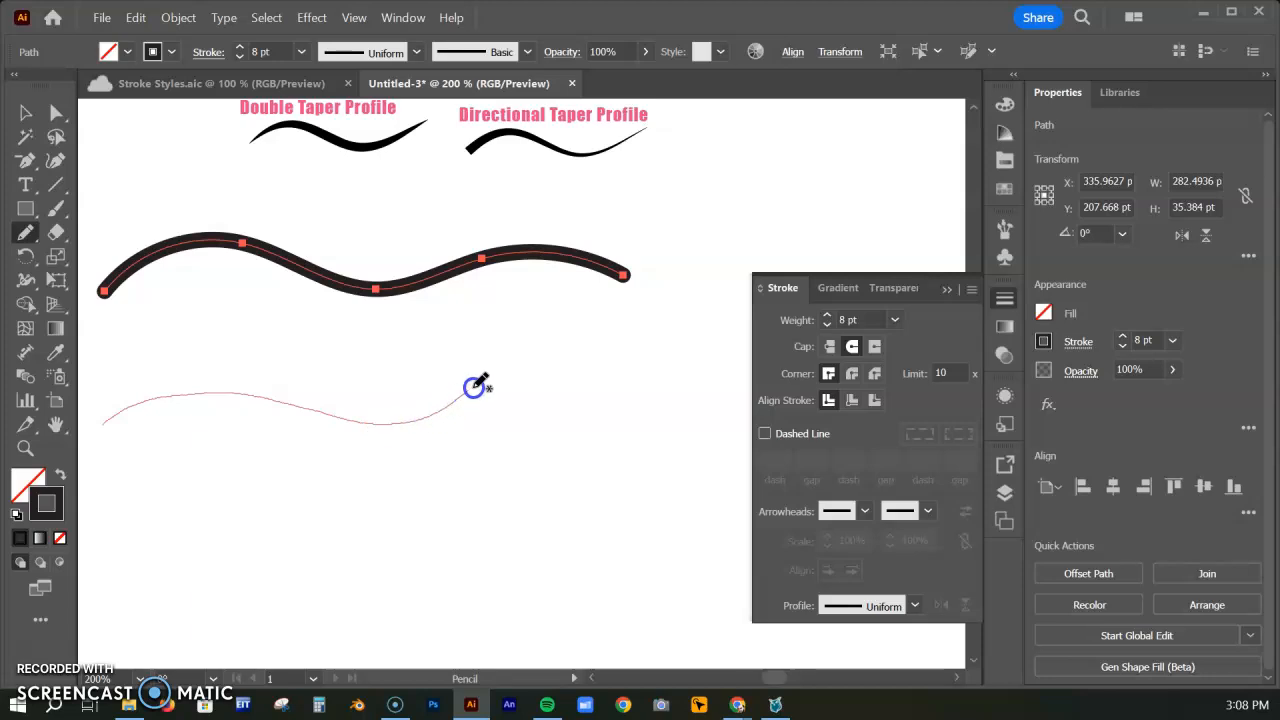
drag(620, 360, 652, 369)
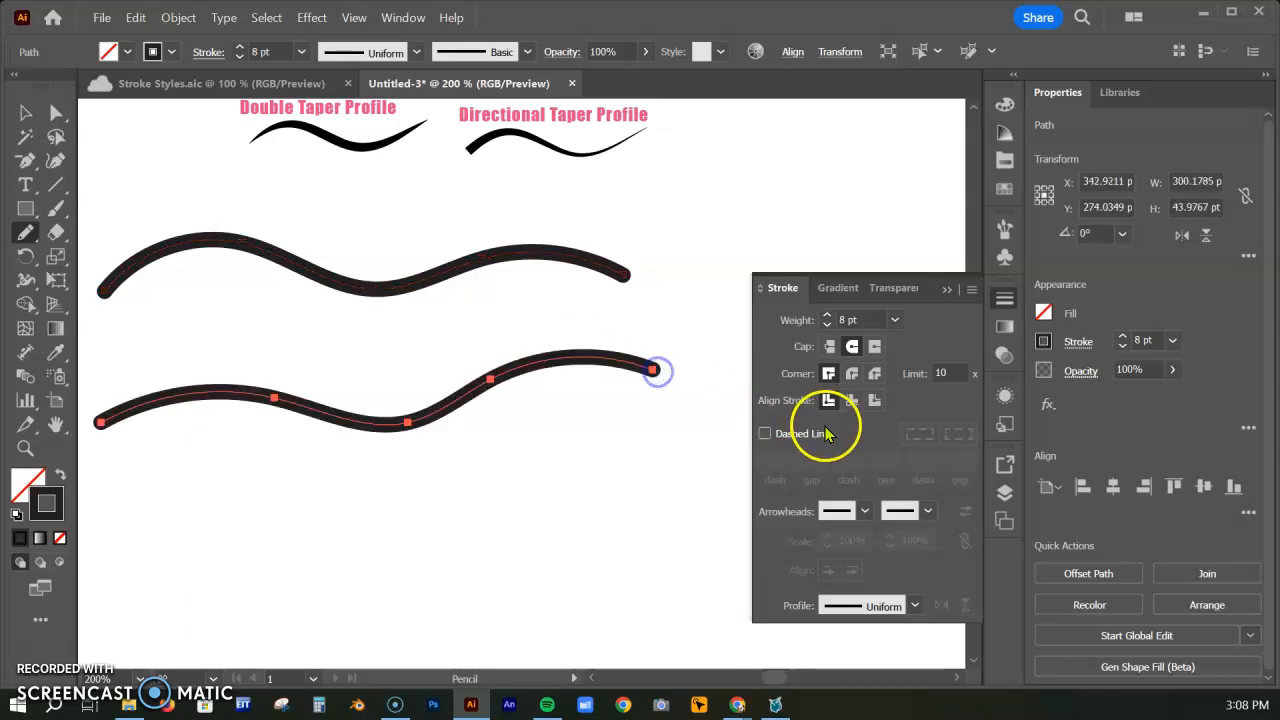
click(918, 607)
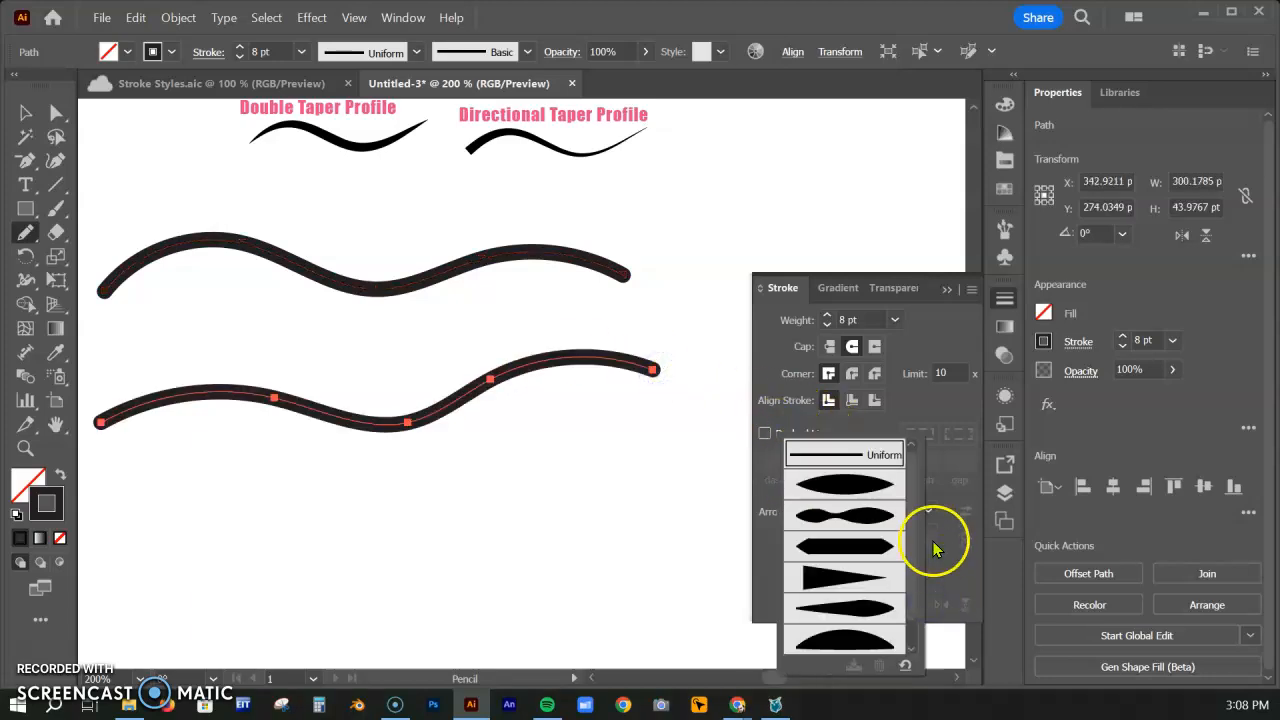
click(878, 489)
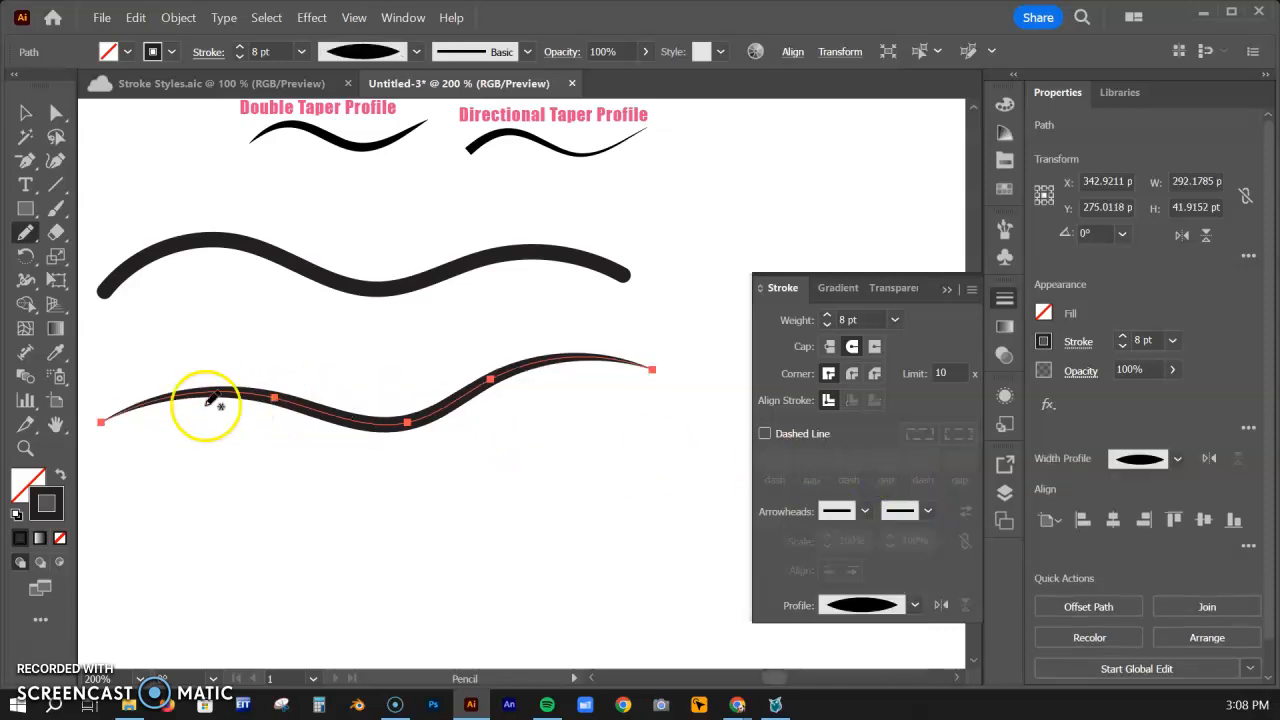
click(25, 114)
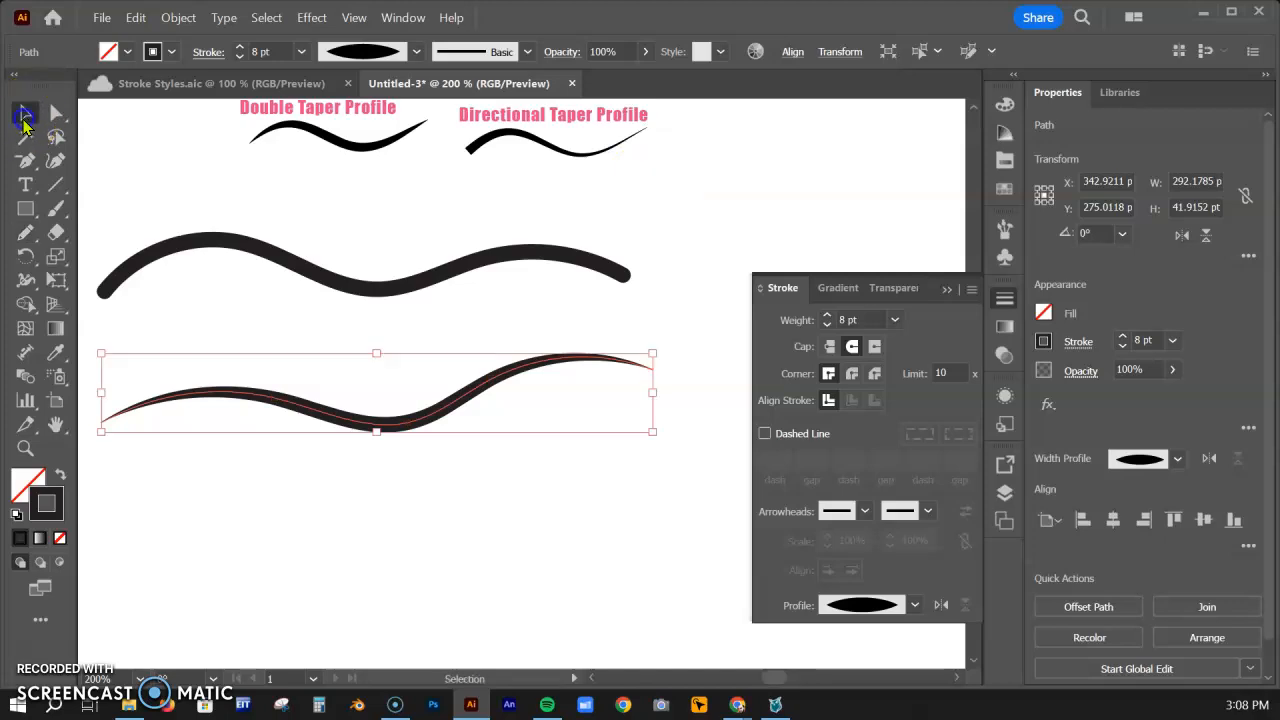
click(515, 510)
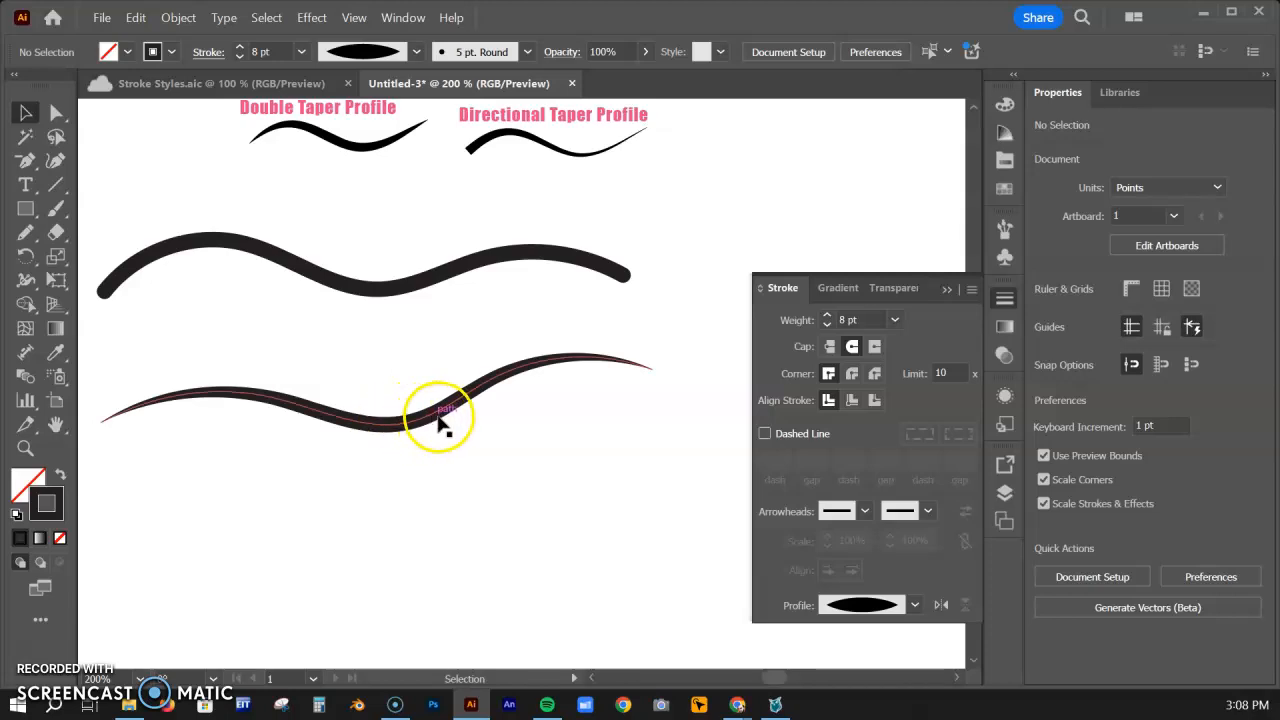
- Duplicate the double-tapered line just below itself and give the copy the triangular directional-taper width profile
click(384, 427)
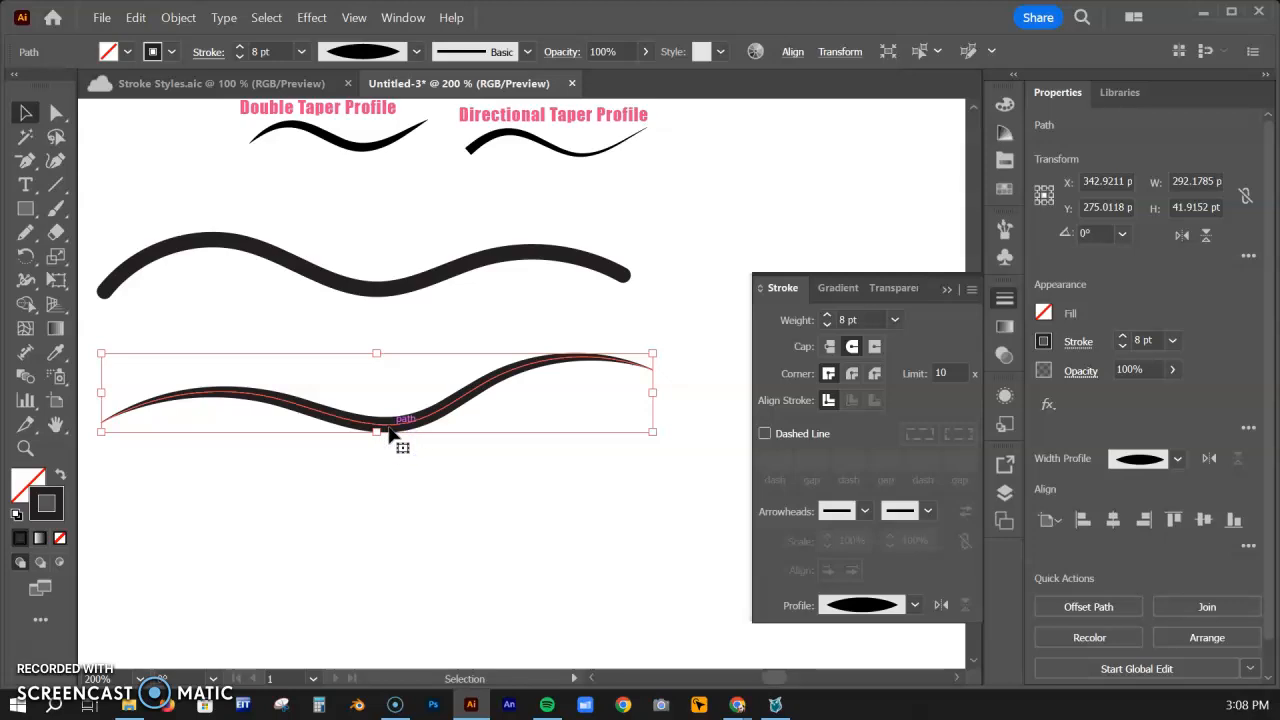
drag(392, 432, 390, 514)
click(916, 605)
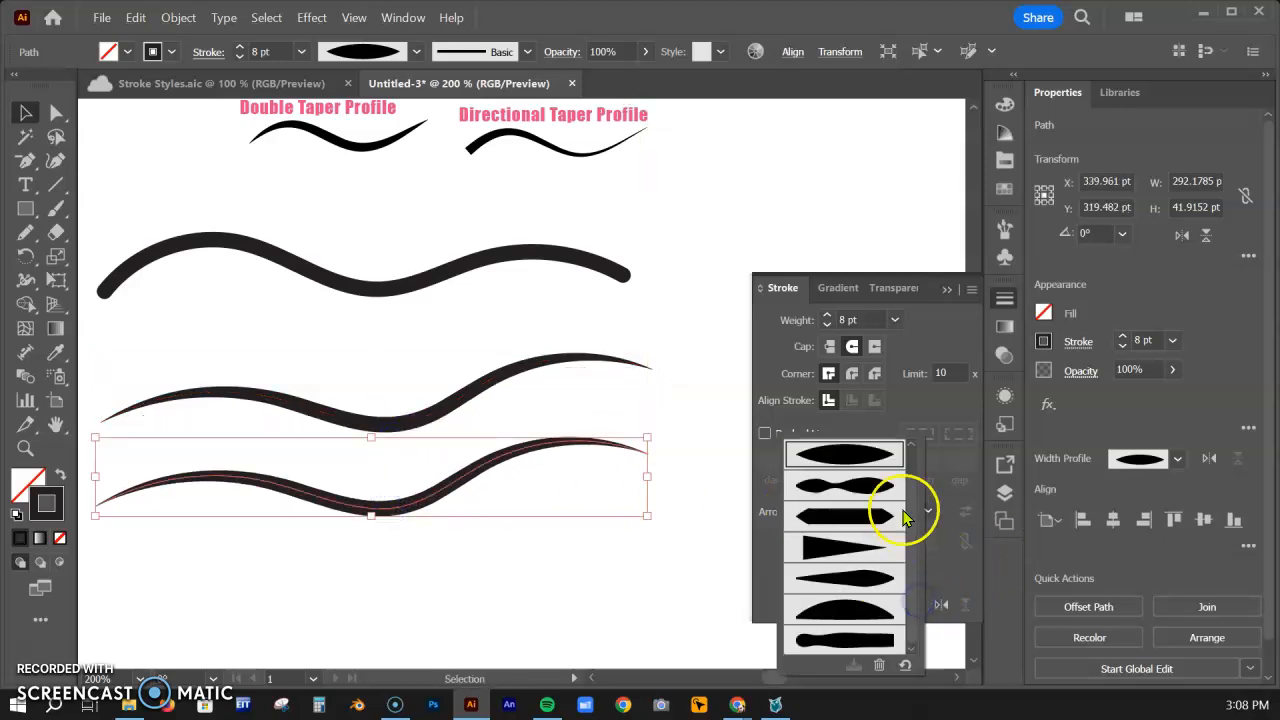
click(866, 552)
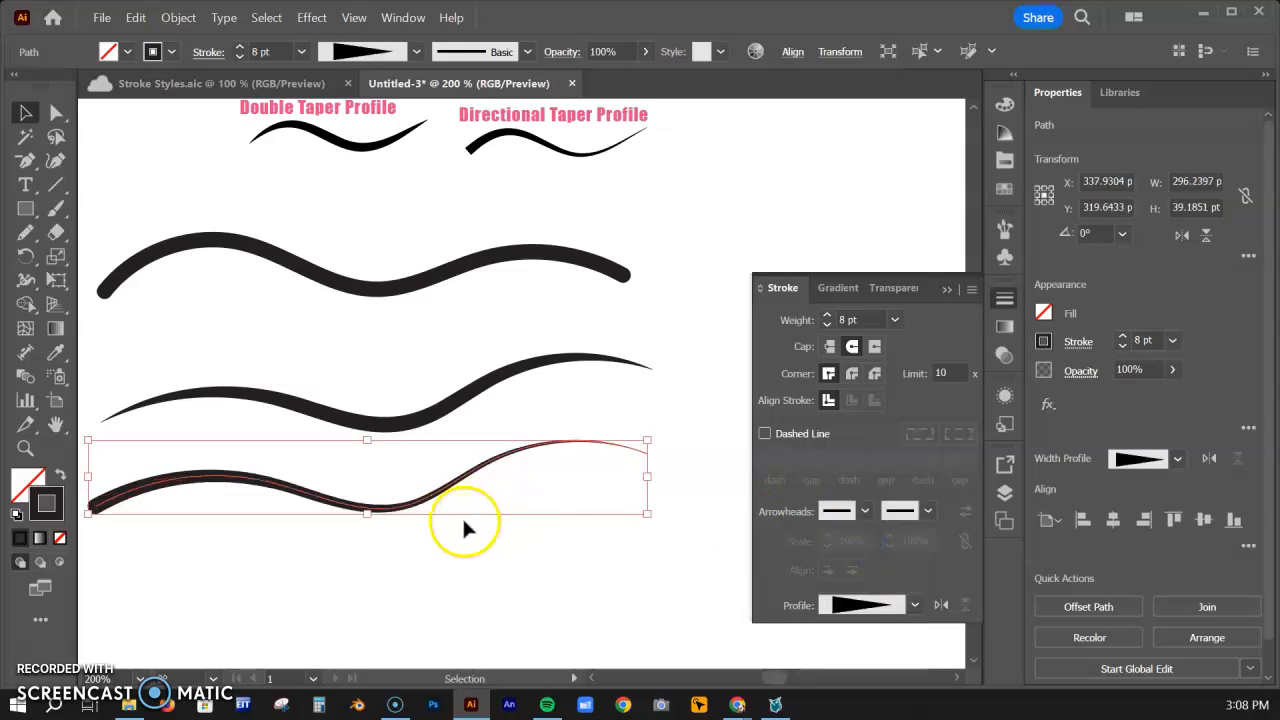
- Set the directional-taper line's stroke weight to 12 pt and deselect it
drag(334, 560, 381, 521)
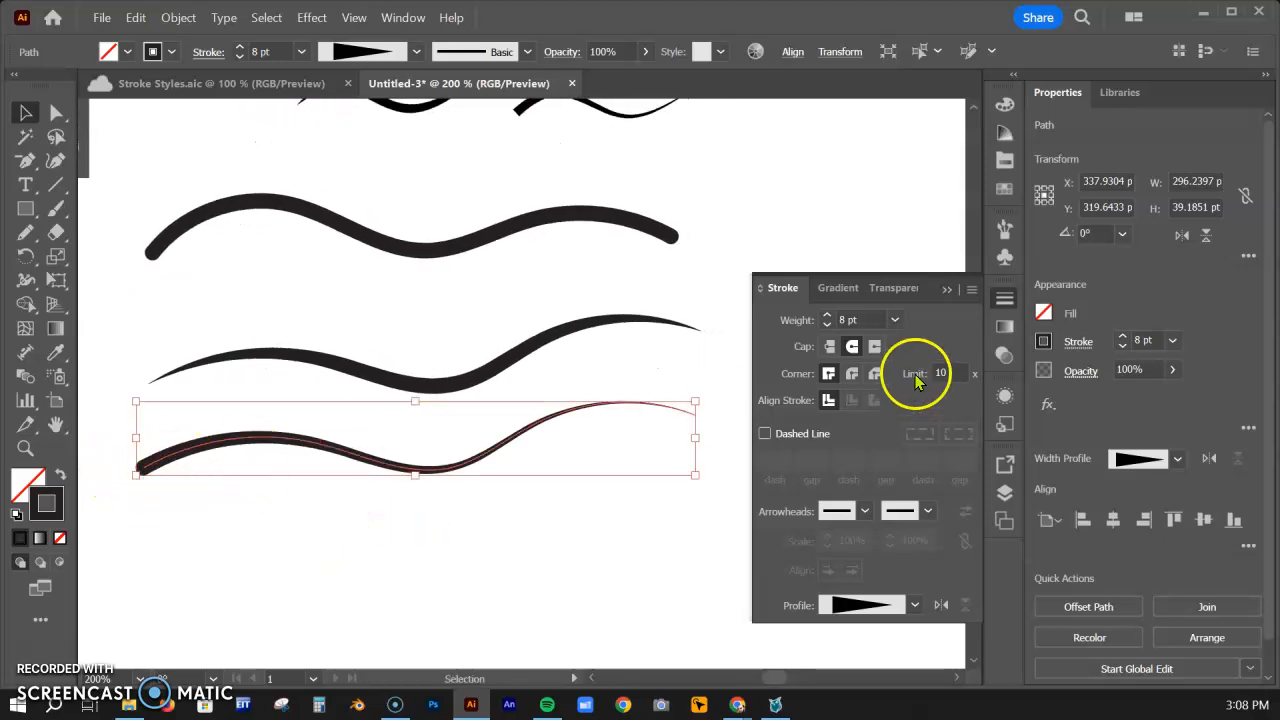
click(828, 316)
click(828, 316)
click(827, 316)
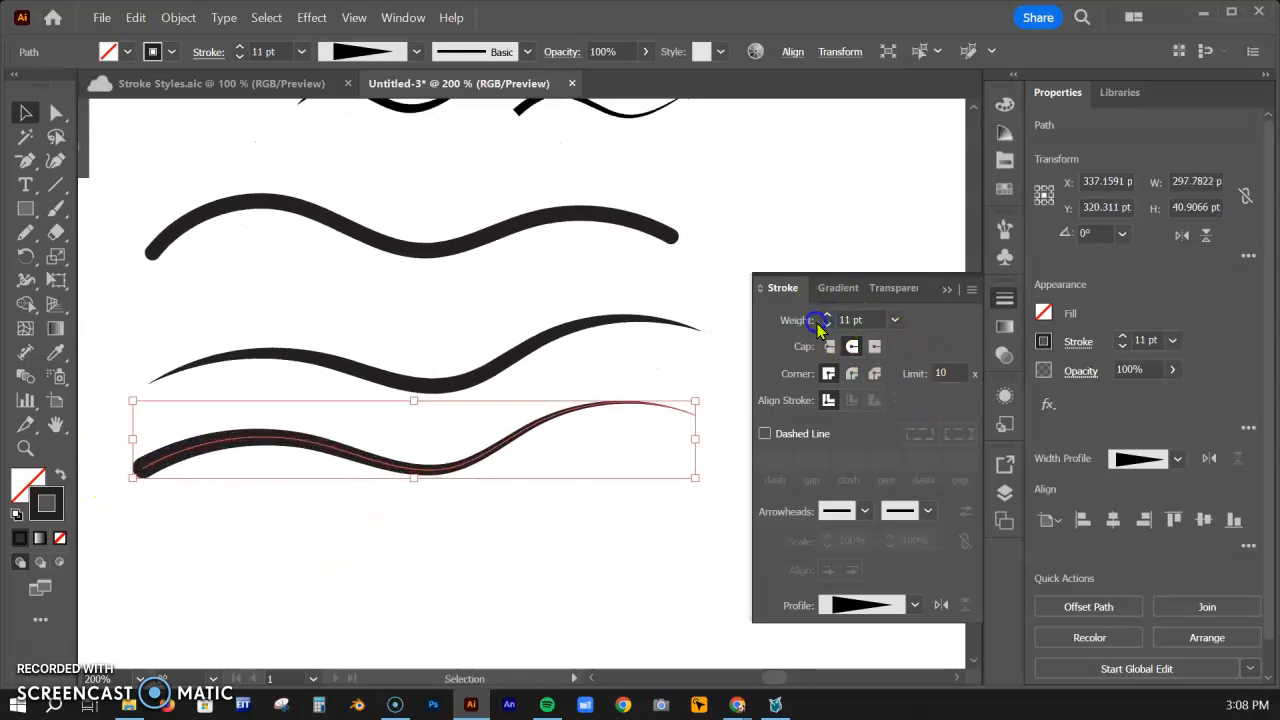
click(828, 316)
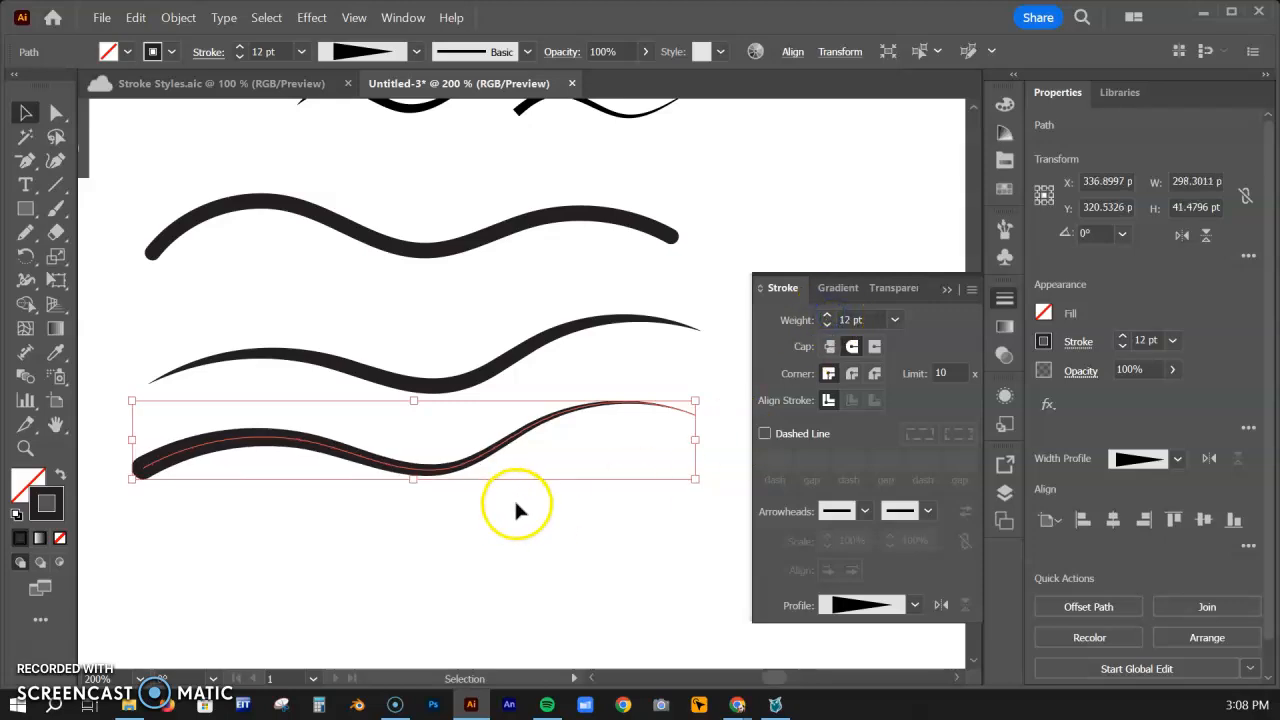
click(516, 510)
- Draw three 1 pt pencil curves, about 232, 176 and 145 pt wide, fanning out beneath the directional-taper line
click(25, 232)
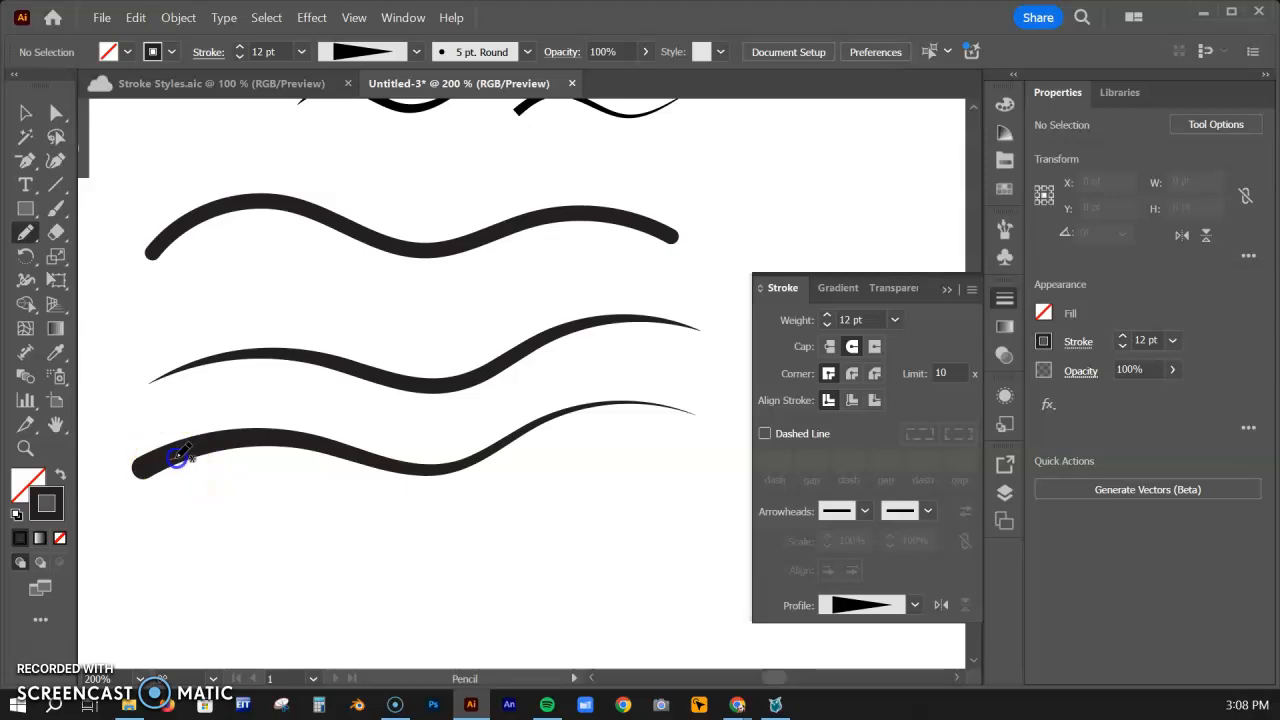
mouse_move(323, 497)
mouse_down()
mouse_move(423, 534)
mouse_move(603, 494)
mouse_up()
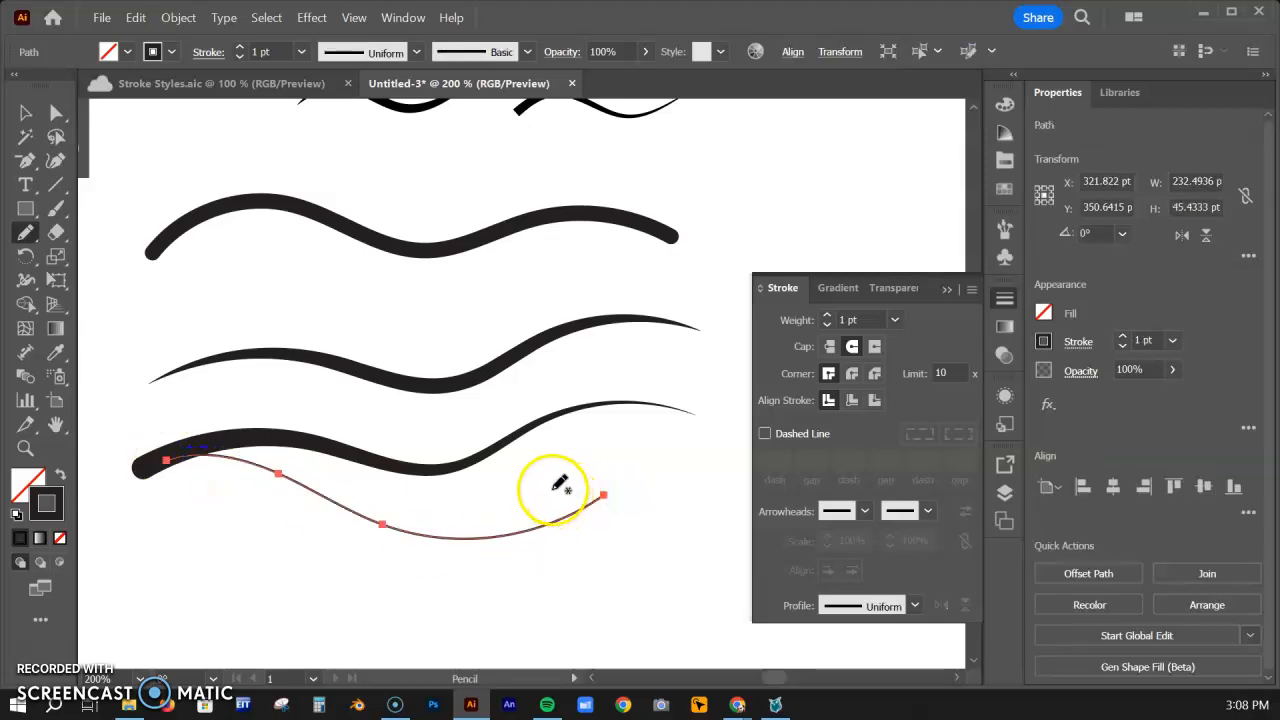
drag(293, 535, 506, 592)
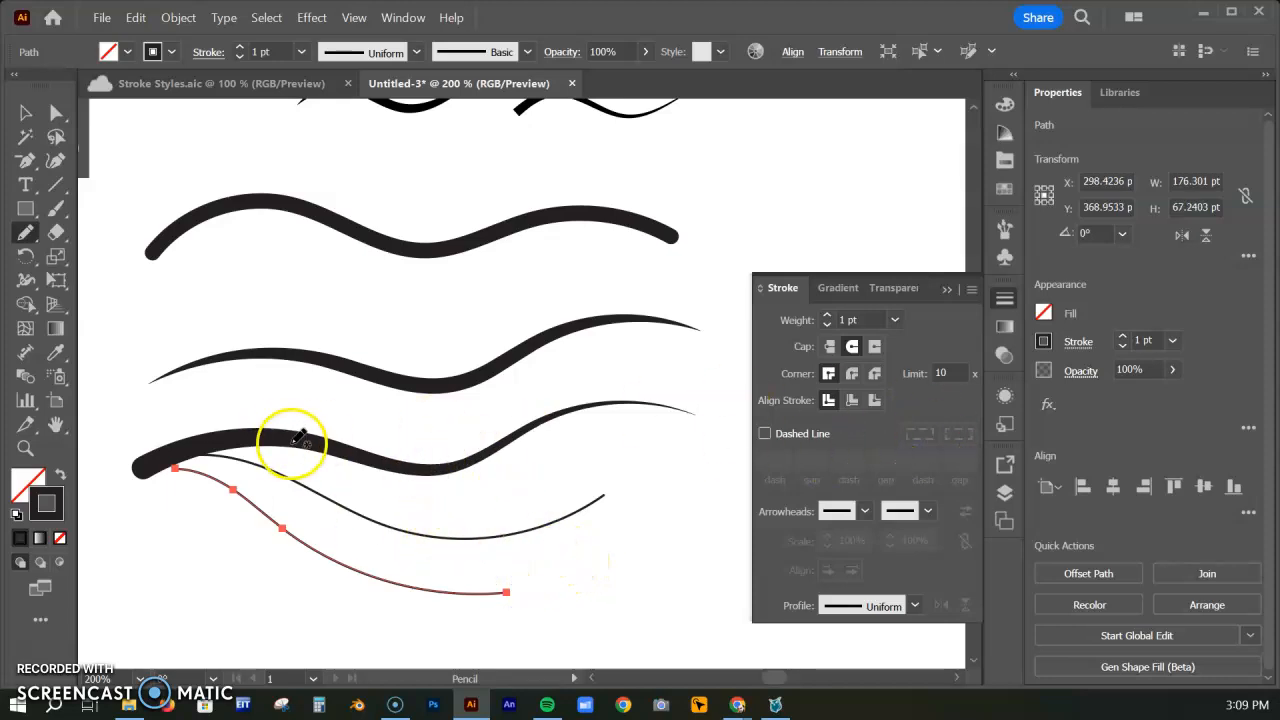
click(26, 113)
click(318, 443)
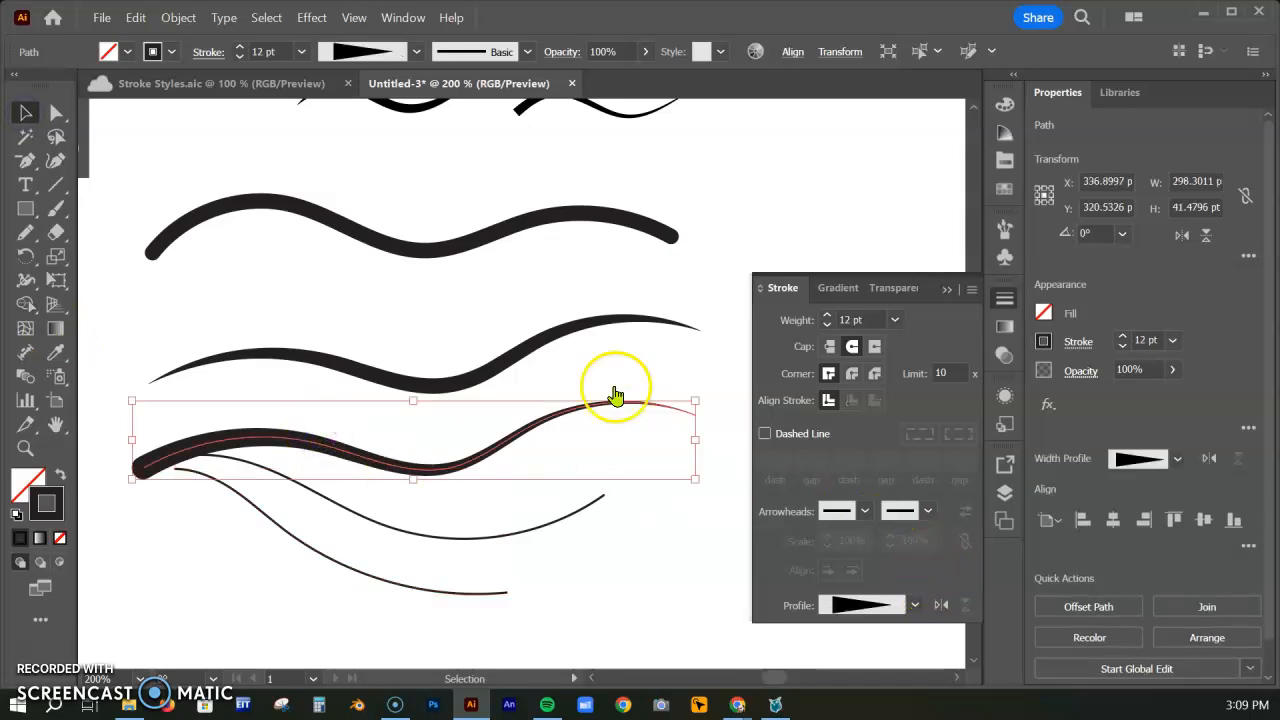
click(26, 232)
mouse_move(171, 487)
mouse_down()
mouse_move(409, 624)
mouse_move(440, 626)
mouse_up()
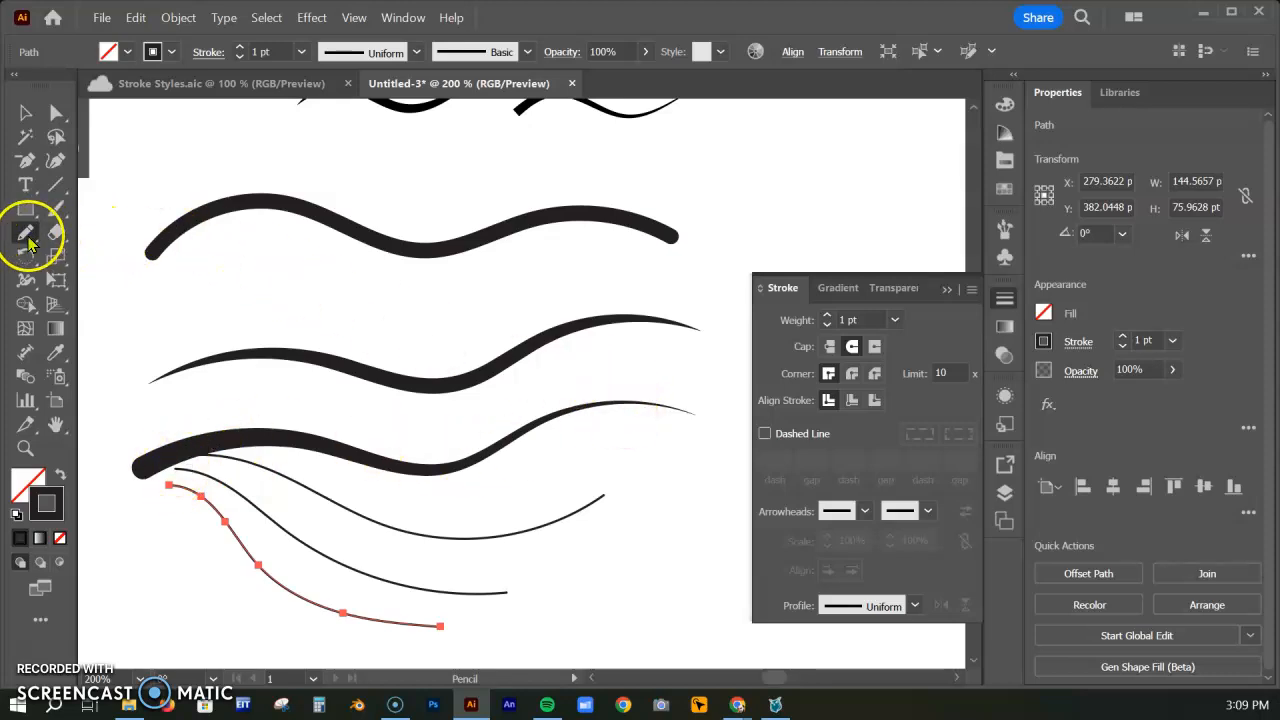
- Delete the three thin curves beneath the directional-taper line
click(25, 113)
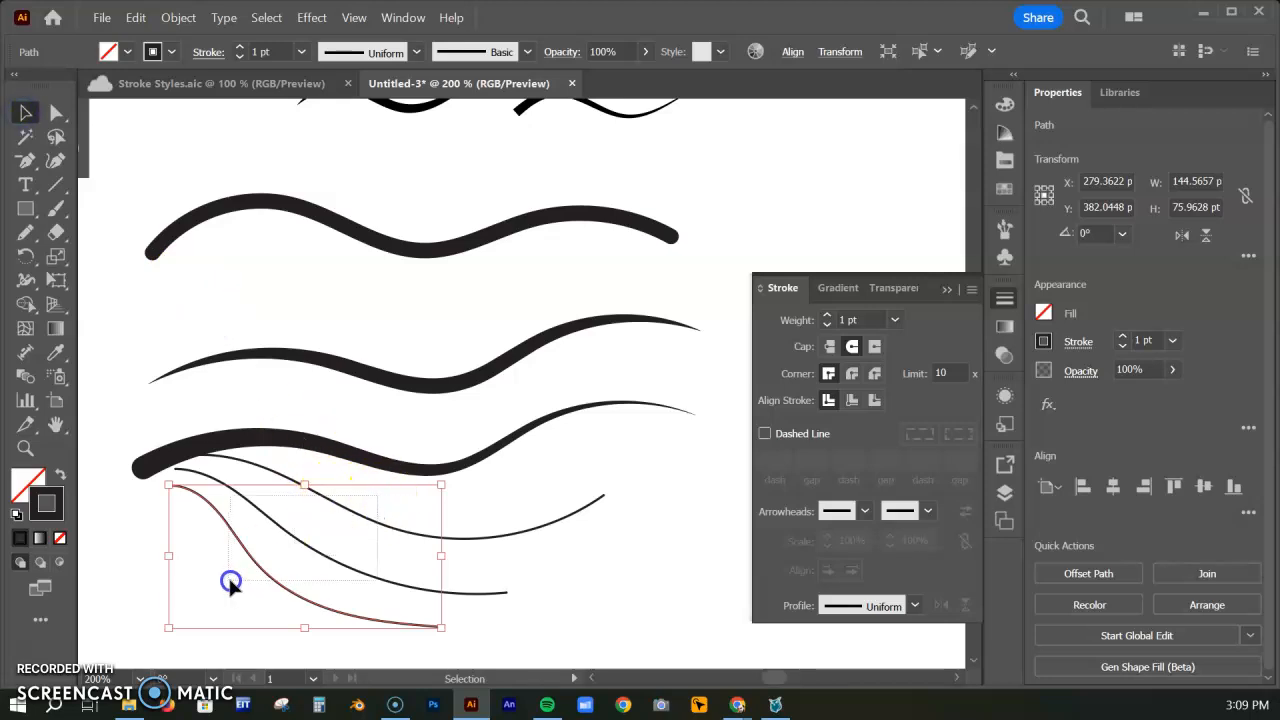
drag(230, 585, 231, 584)
key(Delete)
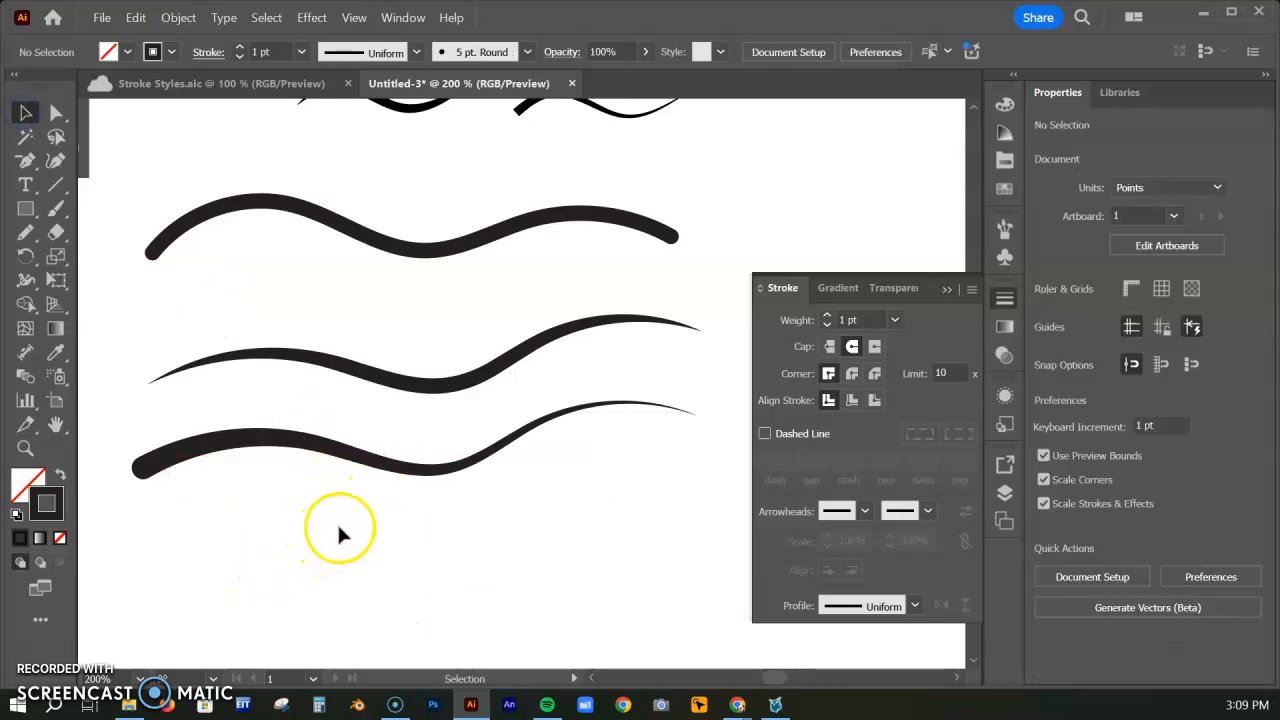
- Turn off the New Art Has Basic Appearance option in the Appearance settings and check that it is off
click(1005, 398)
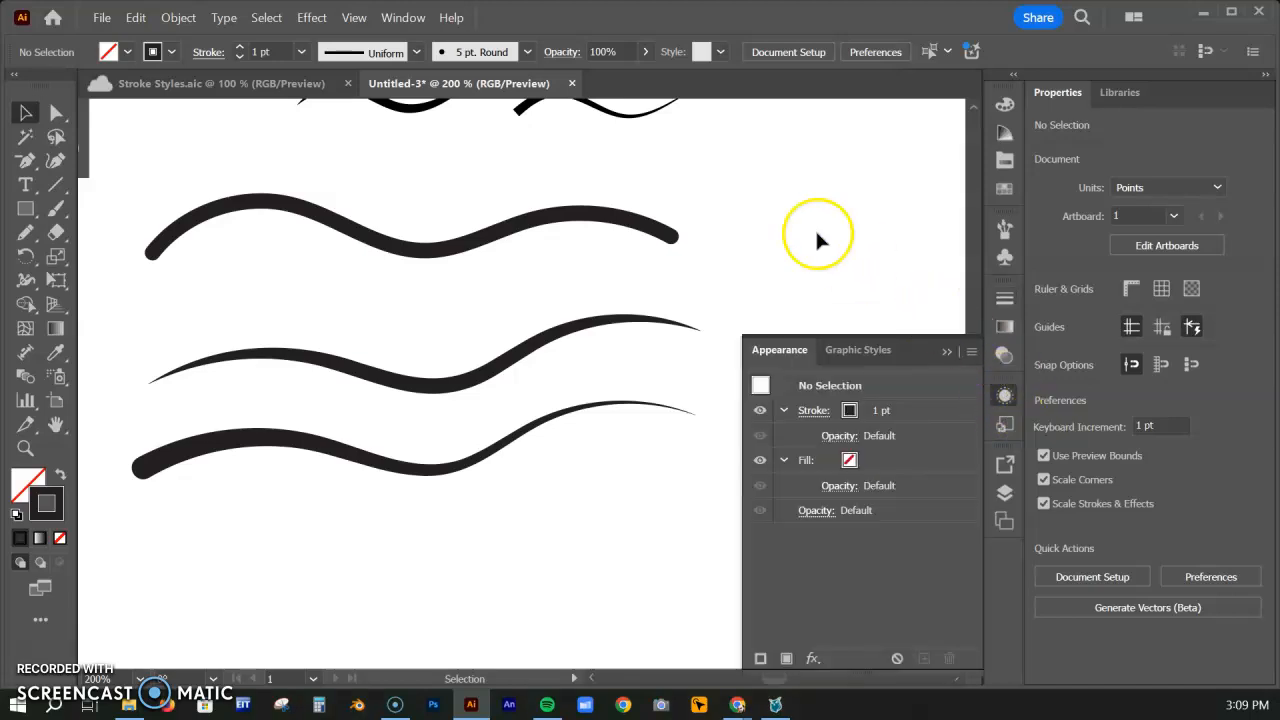
click(404, 18)
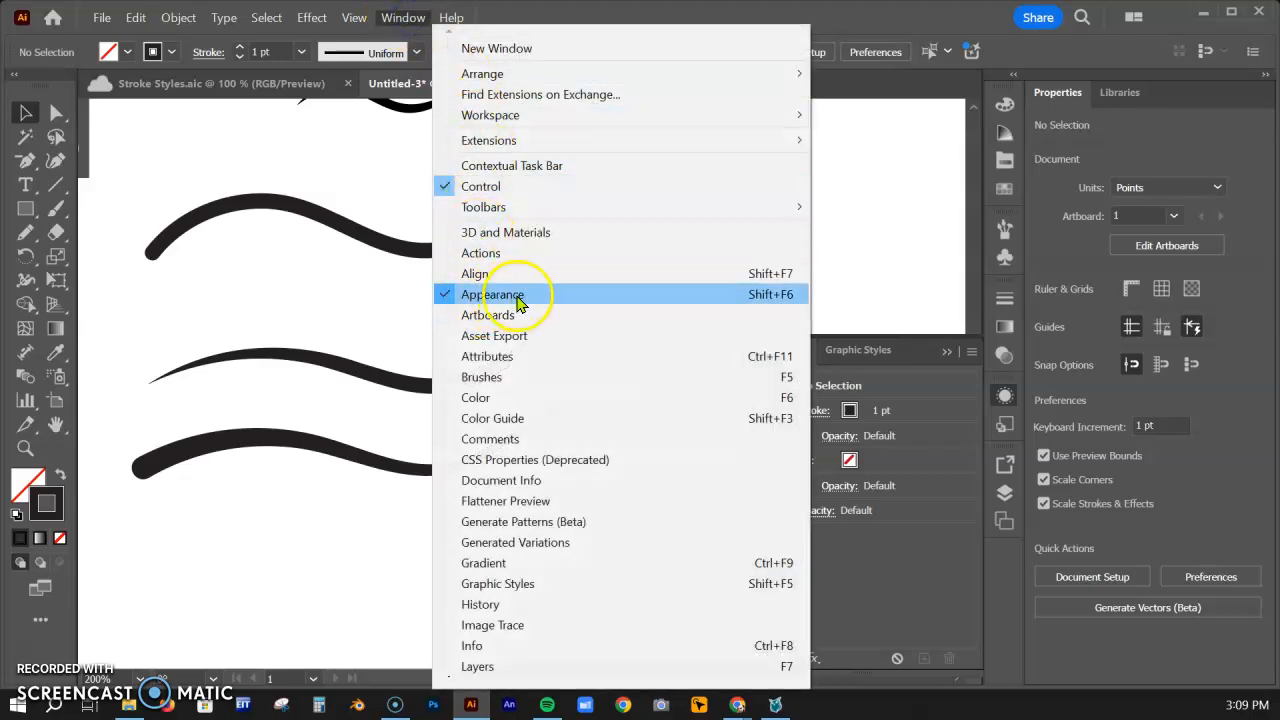
click(1011, 394)
click(1005, 396)
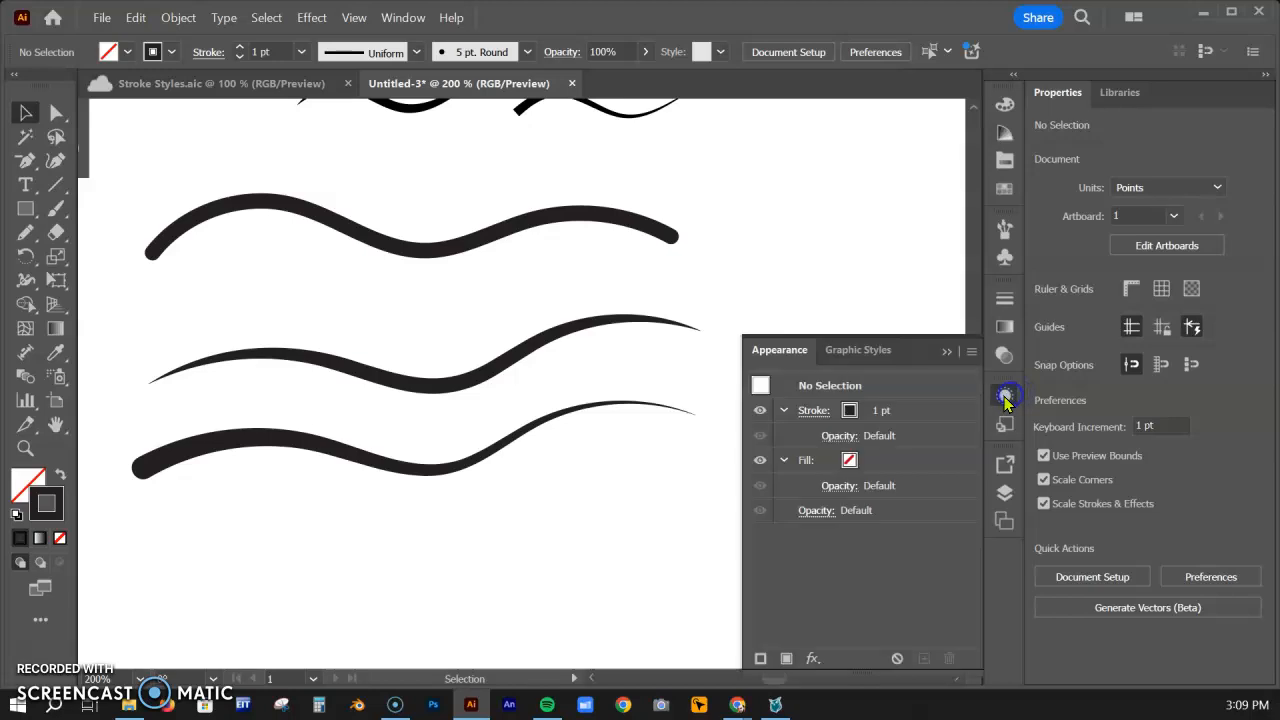
click(971, 354)
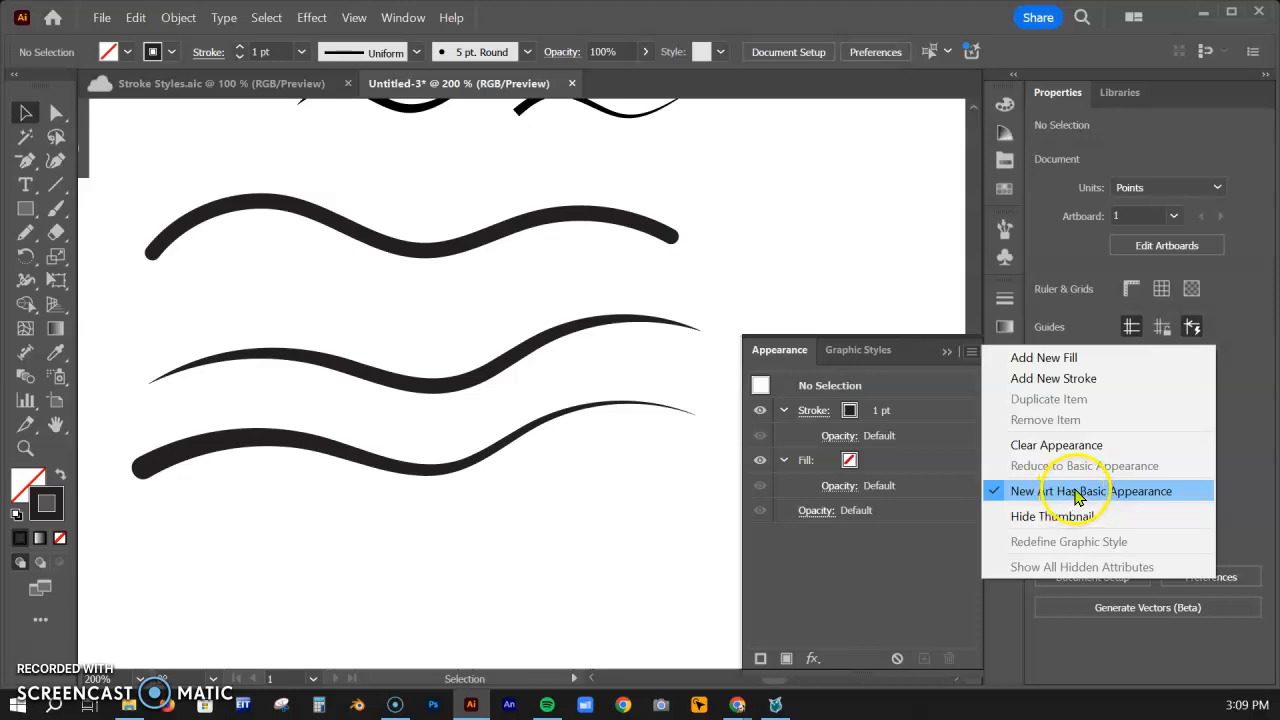
click(1078, 494)
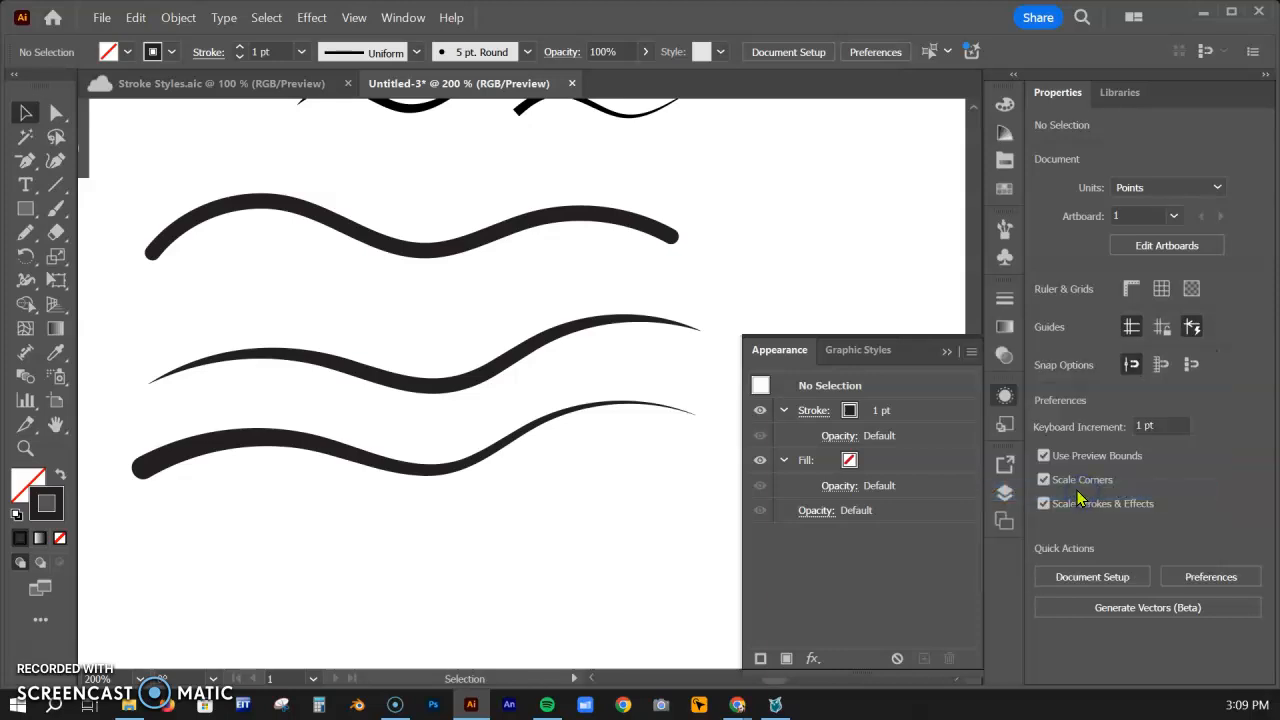
click(972, 355)
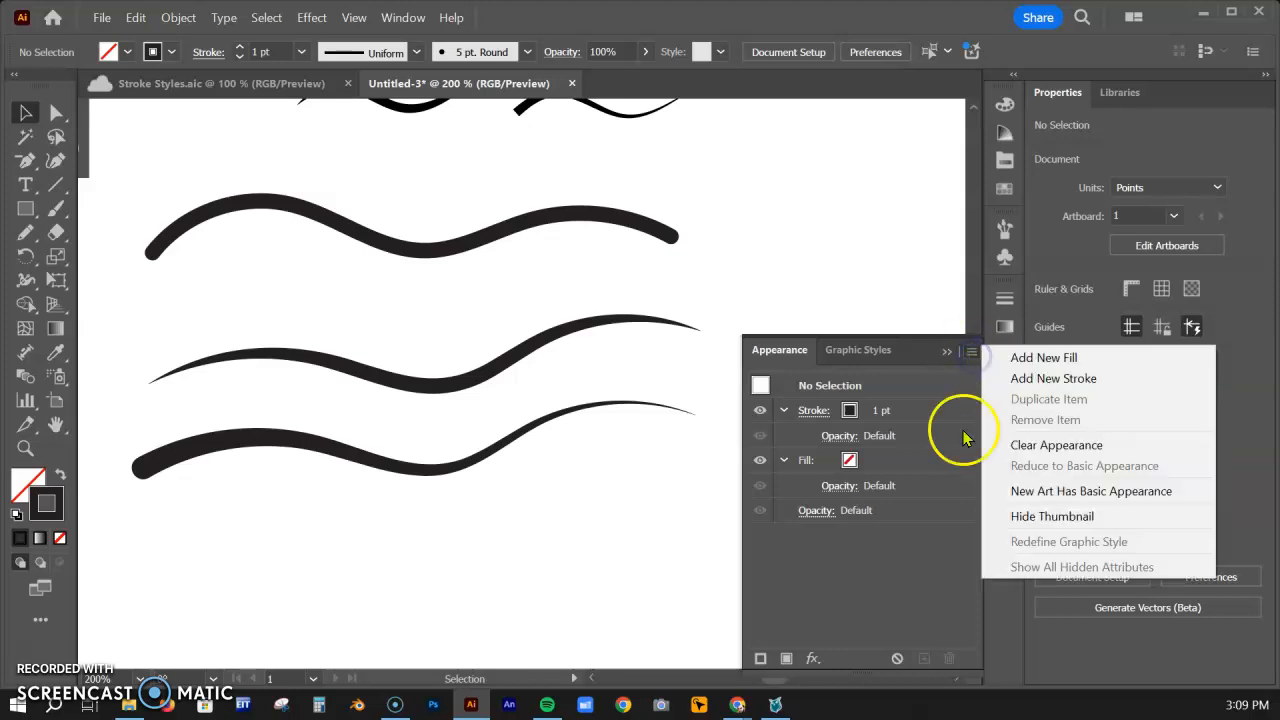
click(1005, 633)
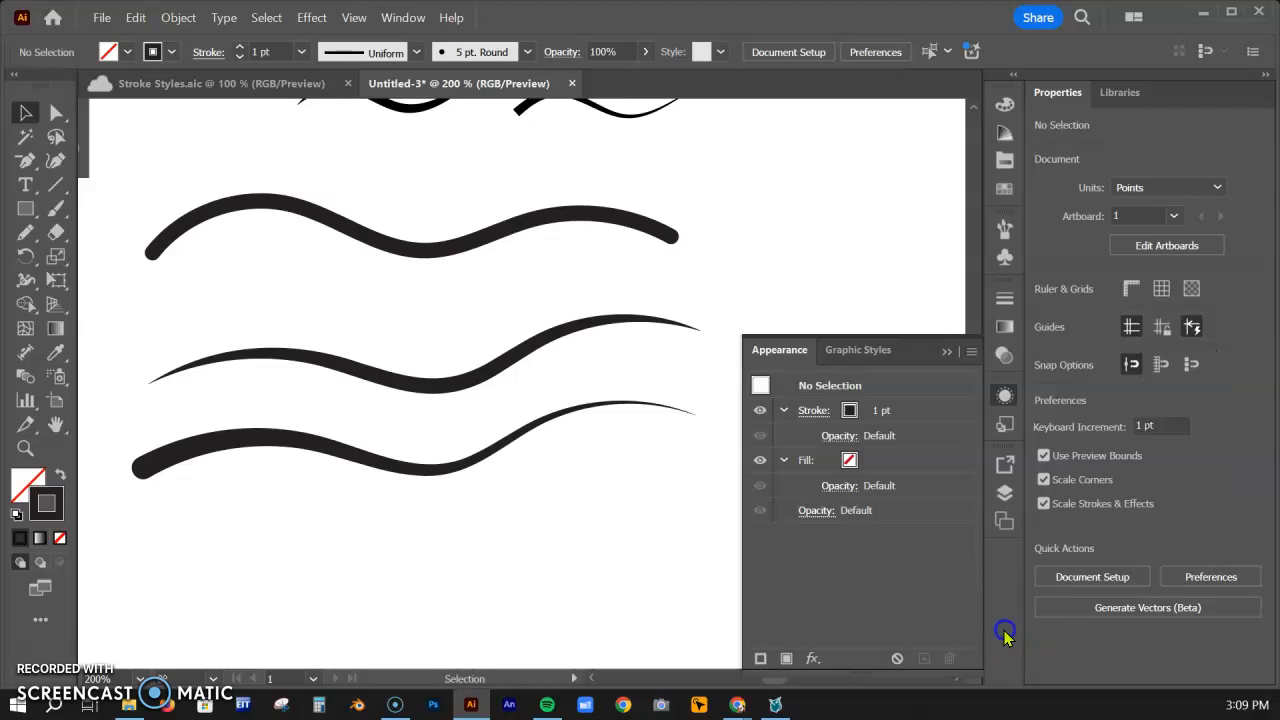
click(1043, 503)
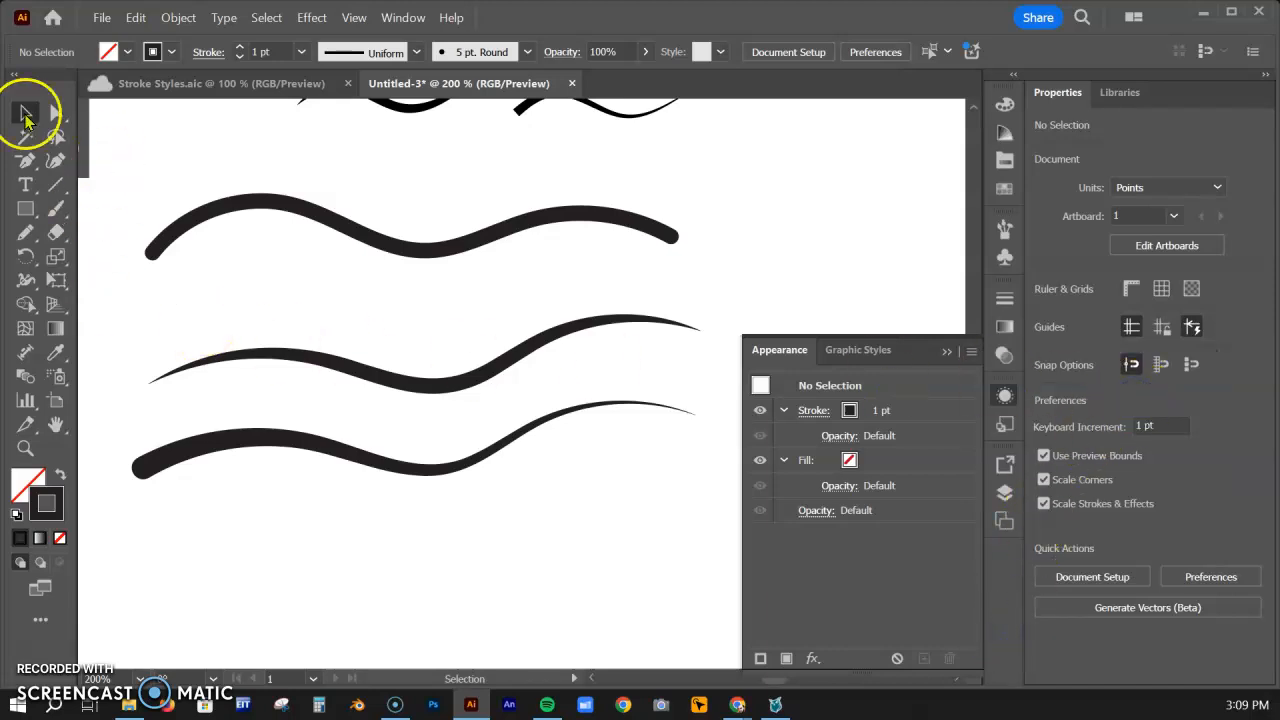
- Pick up the directional-taper line's style and draw a sweeping pencil curve about 325 pt wide from its thick end
click(312, 460)
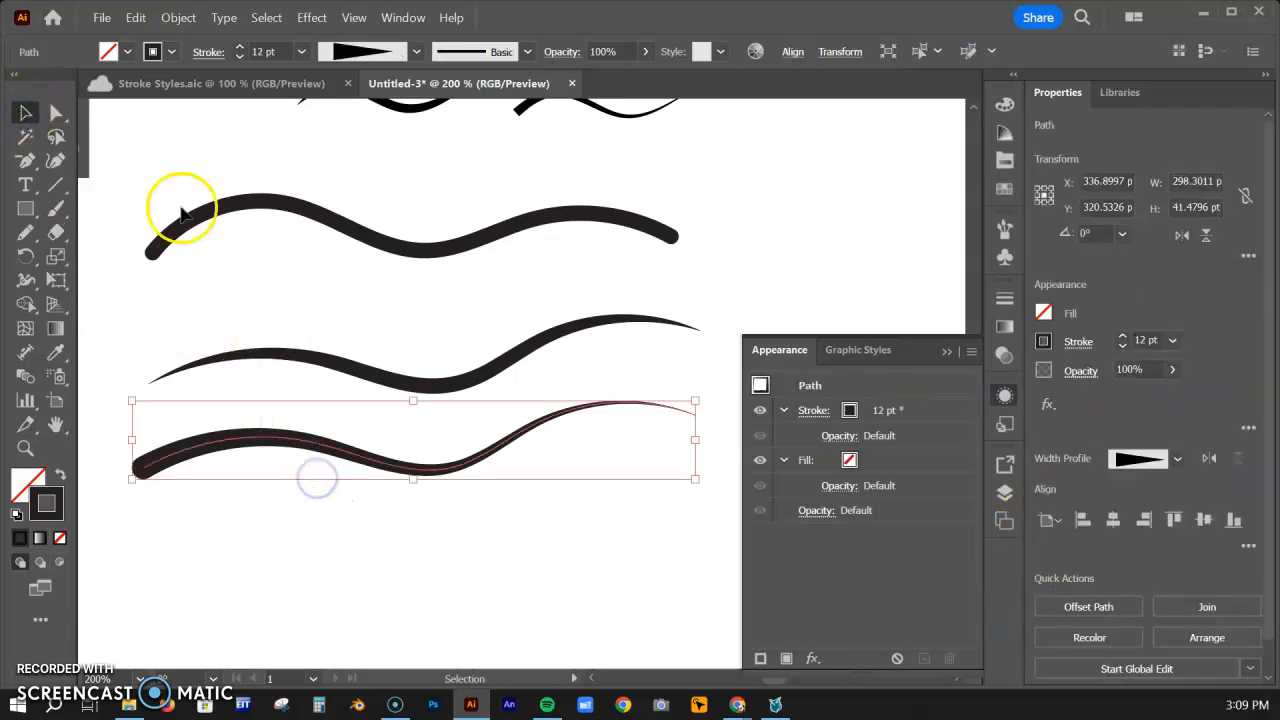
click(27, 233)
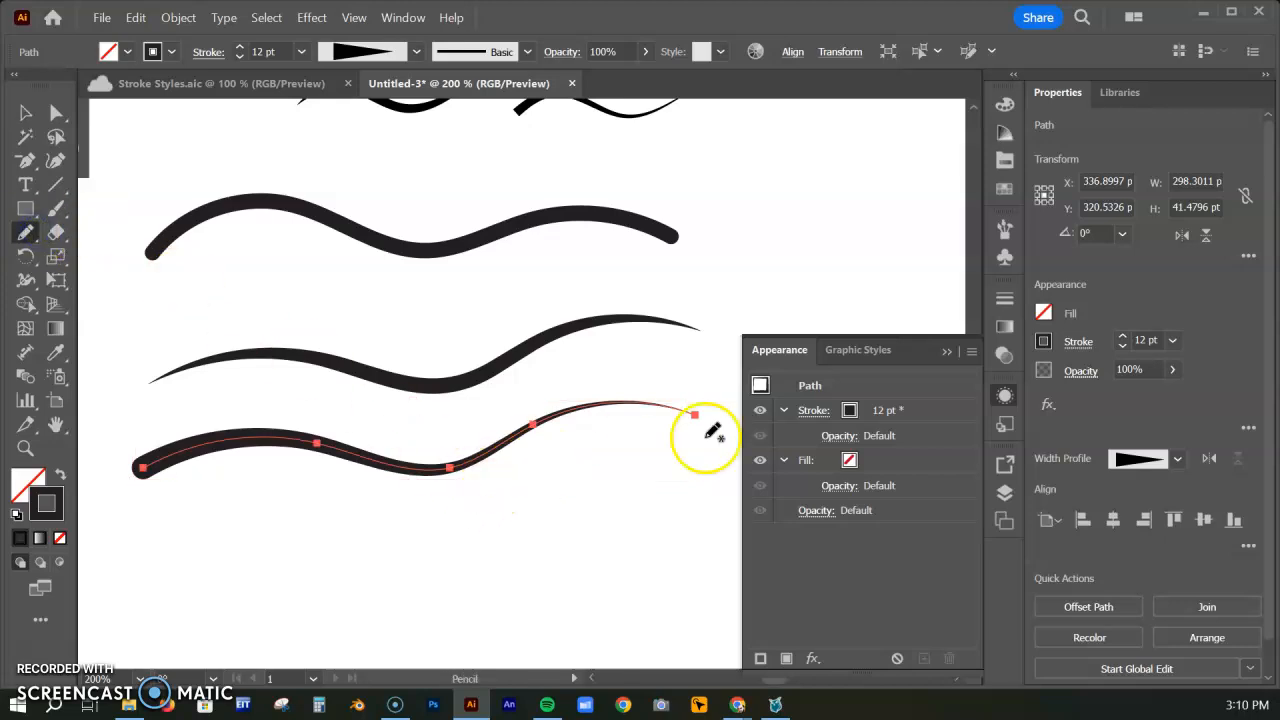
click(1005, 397)
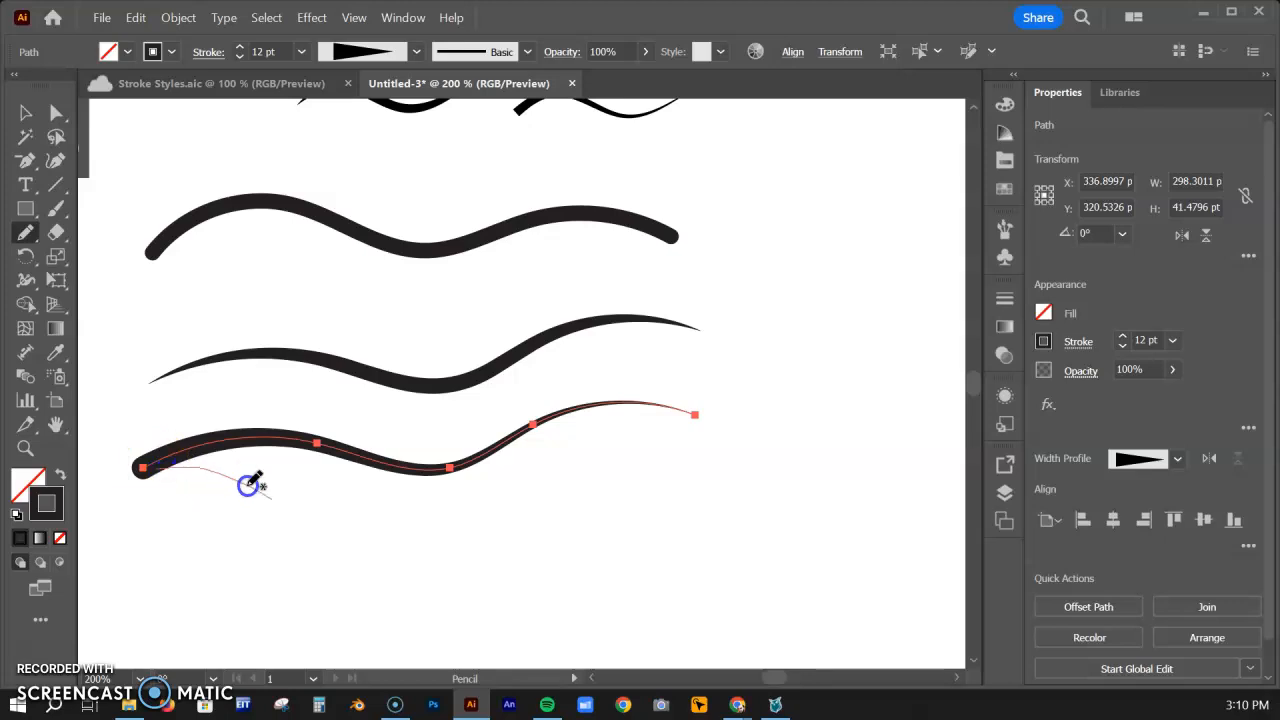
drag(248, 485, 765, 512)
scroll(280, 495, down, 3)
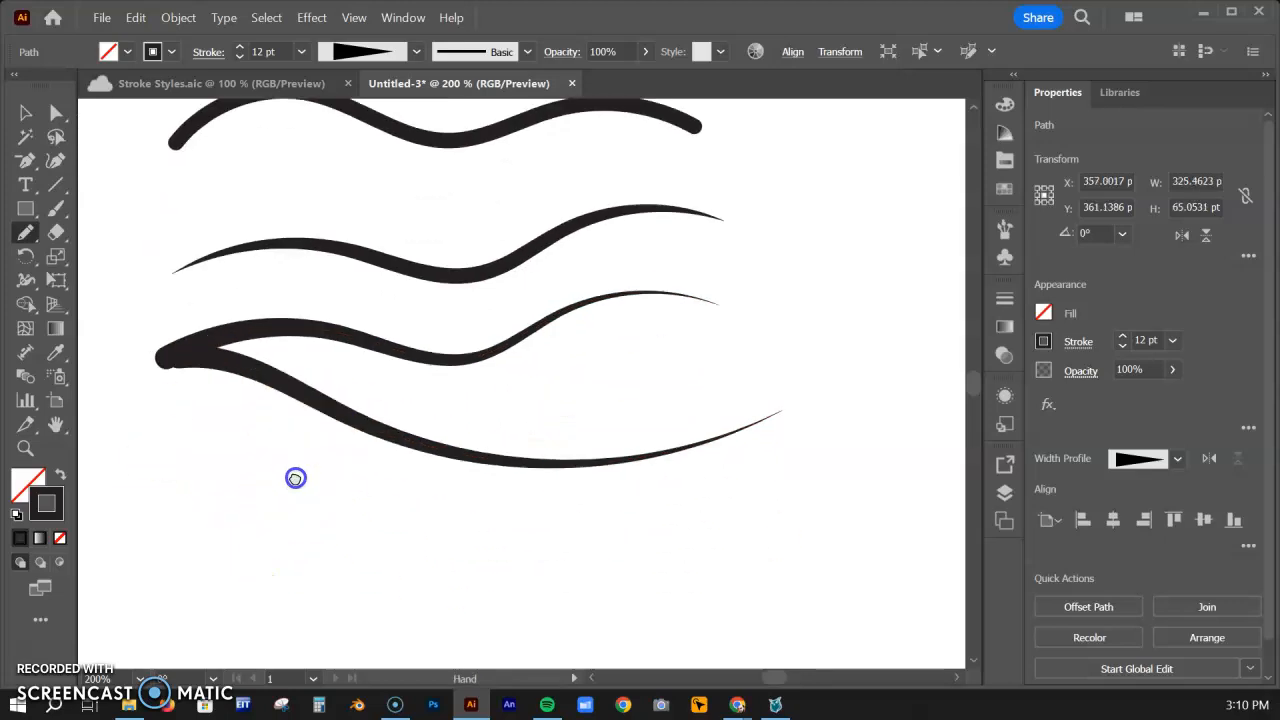
- Draw a bowl-shaped pencil curve about 155 pt wide beneath the sweeping curve and give it the double-bulge width profile
mouse_move(258, 355)
mouse_down()
mouse_move(241, 396)
mouse_move(276, 509)
mouse_move(473, 511)
mouse_move(514, 432)
mouse_up()
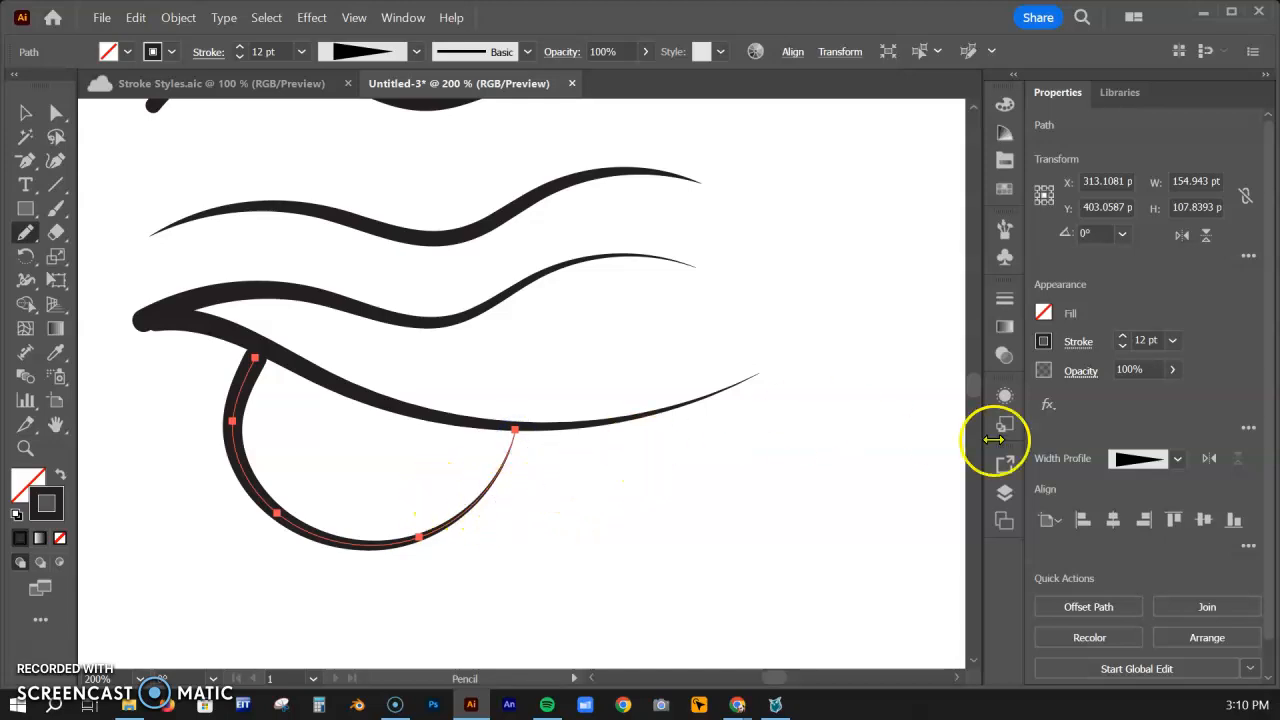
click(1177, 458)
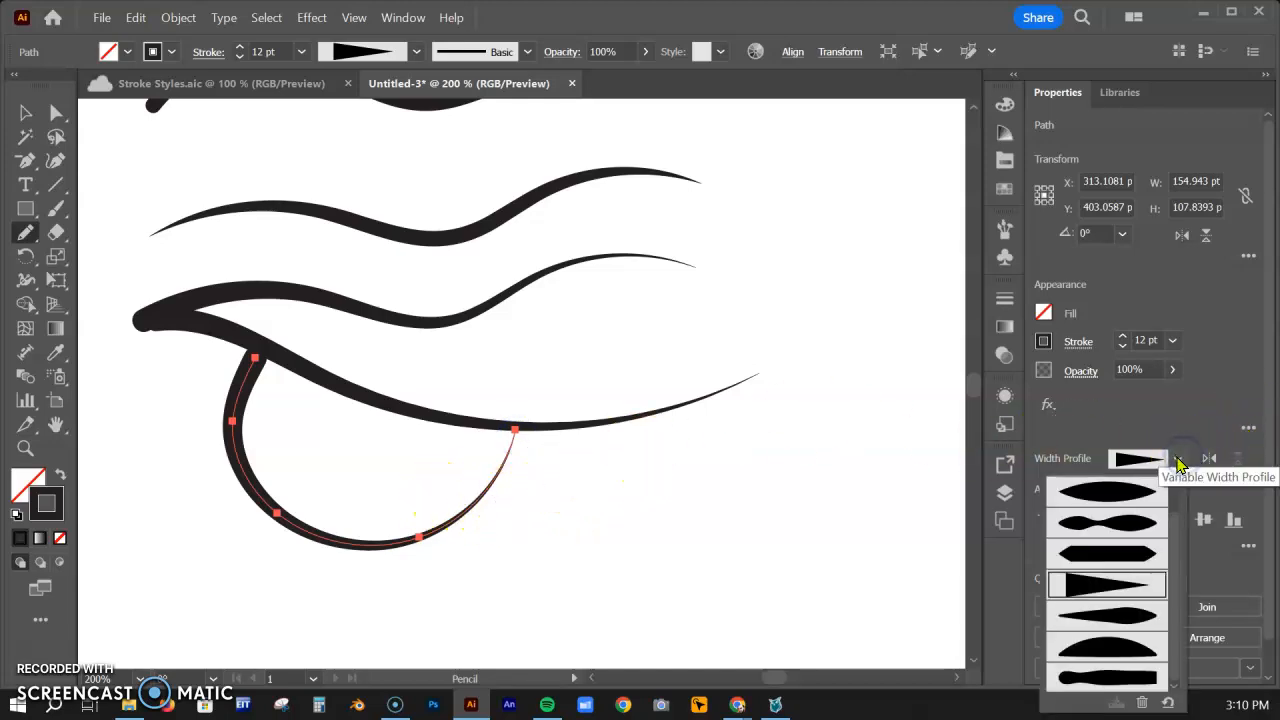
click(1124, 527)
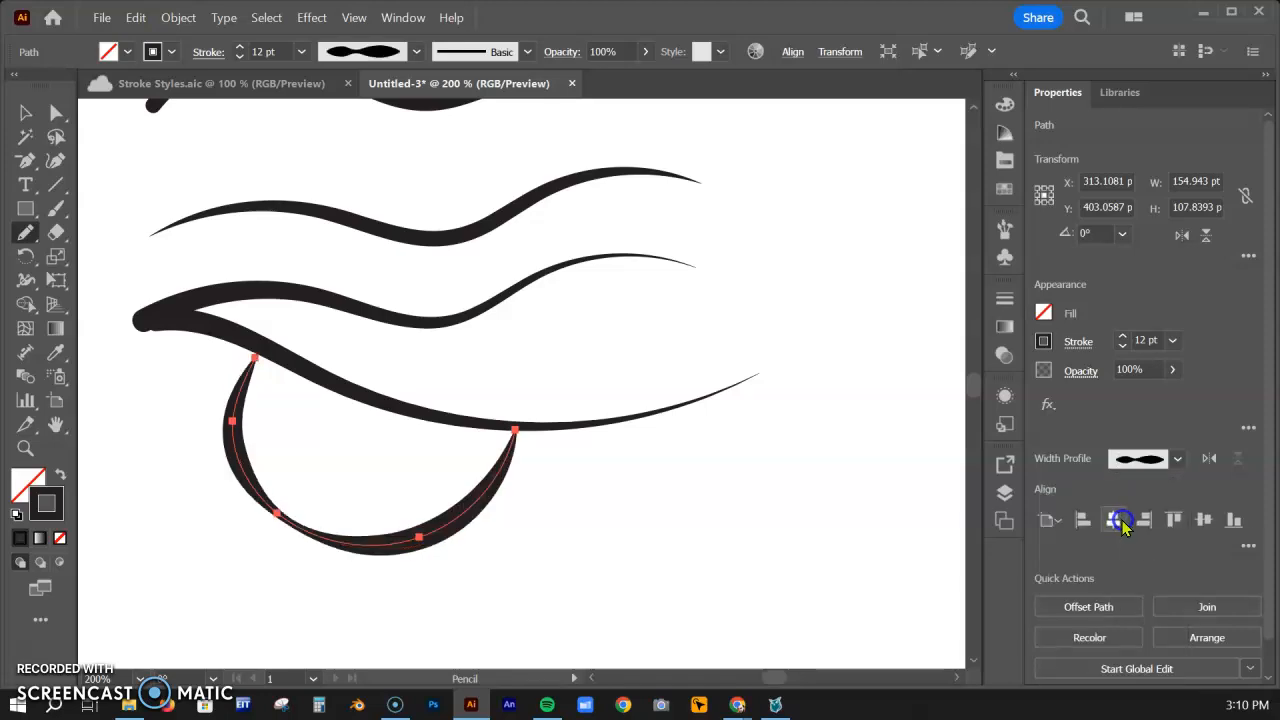
- Draw a wavy pencil line ending in a curl, about 291 by 70 pt, below the bowl-shaped curve
drag(520, 514, 437, 386)
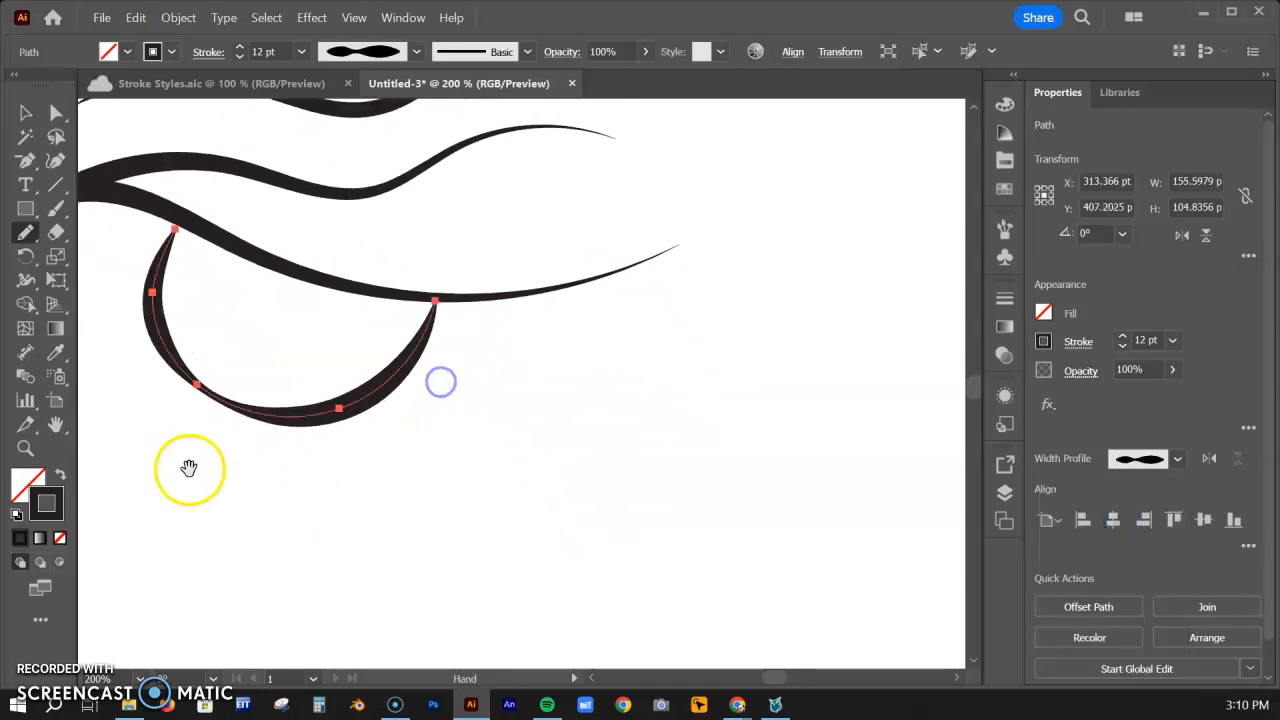
drag(243, 484, 414, 454)
mouse_move(198, 516)
mouse_down()
mouse_move(317, 480)
mouse_move(465, 547)
mouse_move(674, 549)
mouse_move(728, 474)
mouse_move(629, 451)
mouse_move(648, 506)
mouse_move(682, 497)
mouse_up()
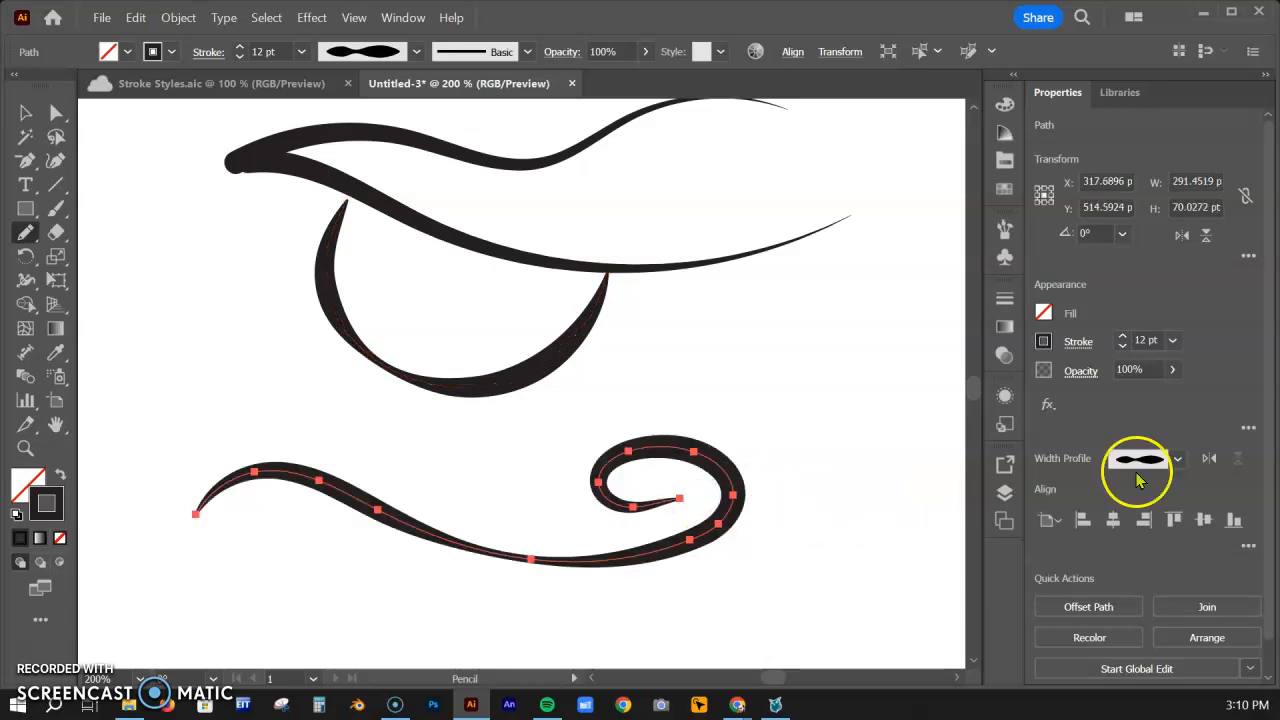
- Review the New Art Has Basic Appearance option in the Appearance settings without changing it
click(1005, 397)
click(1005, 400)
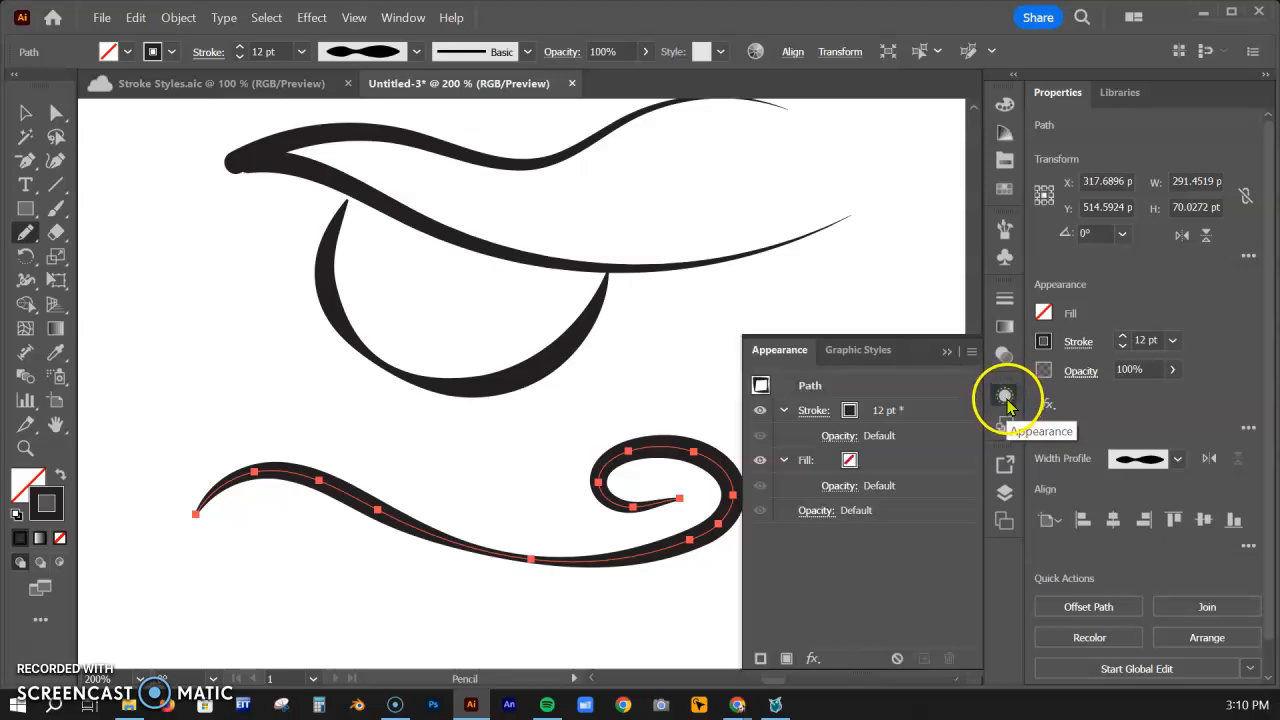
click(971, 352)
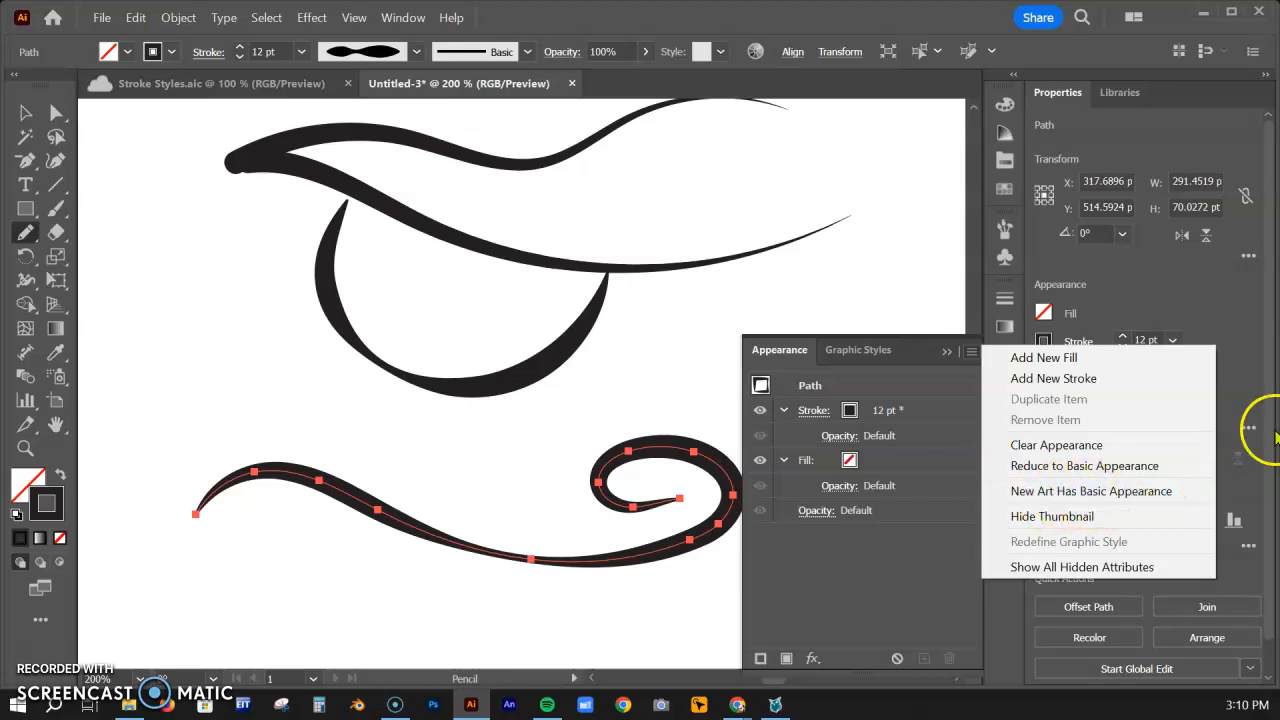
click(1256, 392)
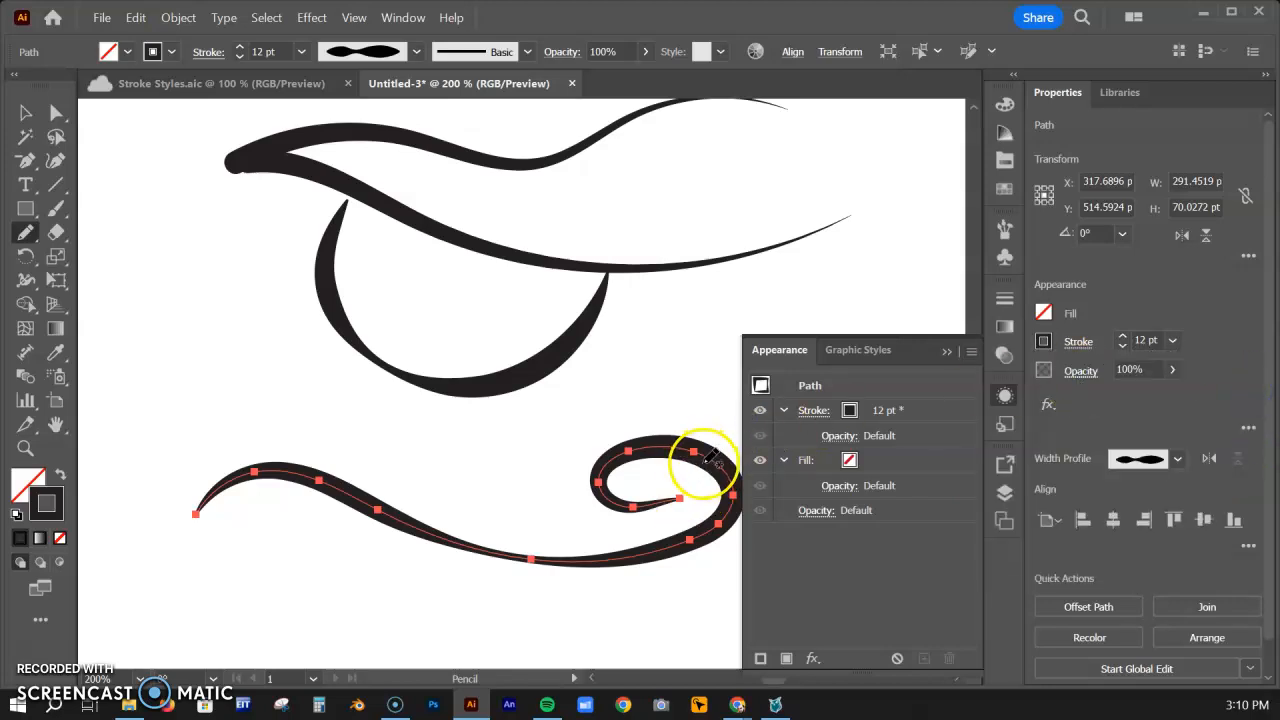
- Show the stroke settings and draw an S-shaped pencil curve about 118 by 138 pt in the empty area beside the wavy lines
key(ctrl+minus)
drag(664, 303, 323, 451)
drag(574, 294, 555, 354)
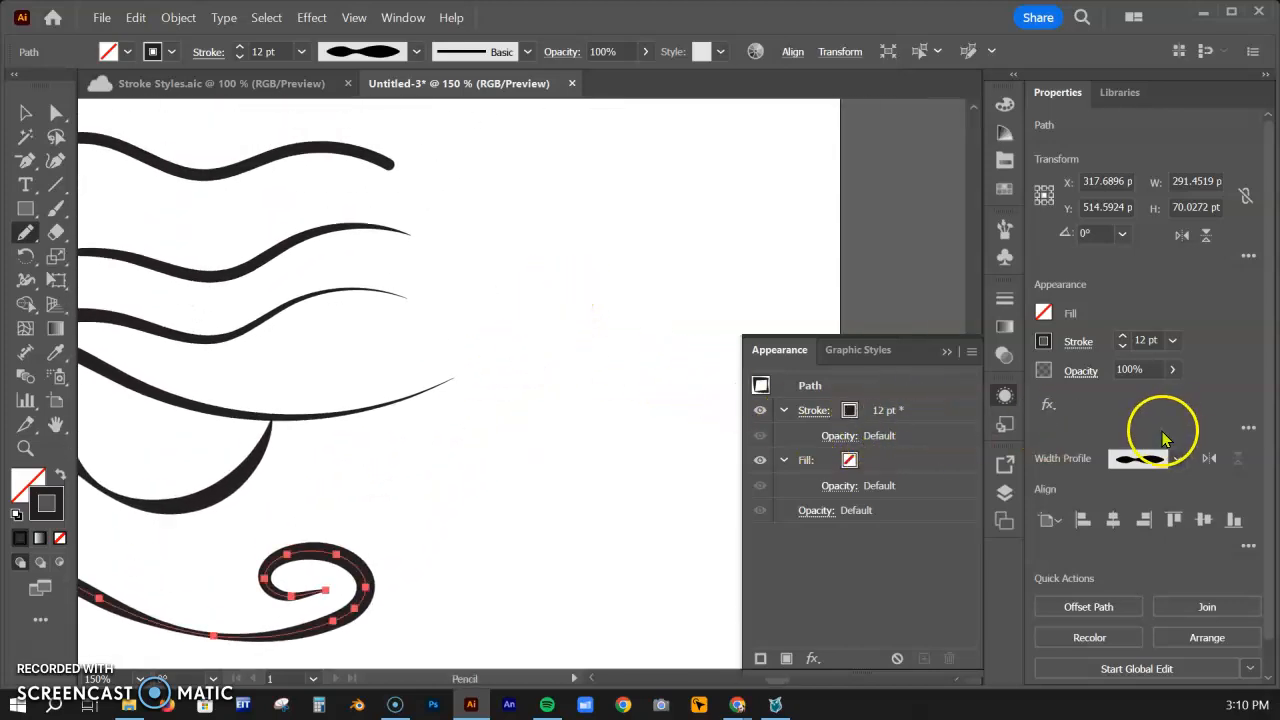
click(1004, 395)
click(1004, 302)
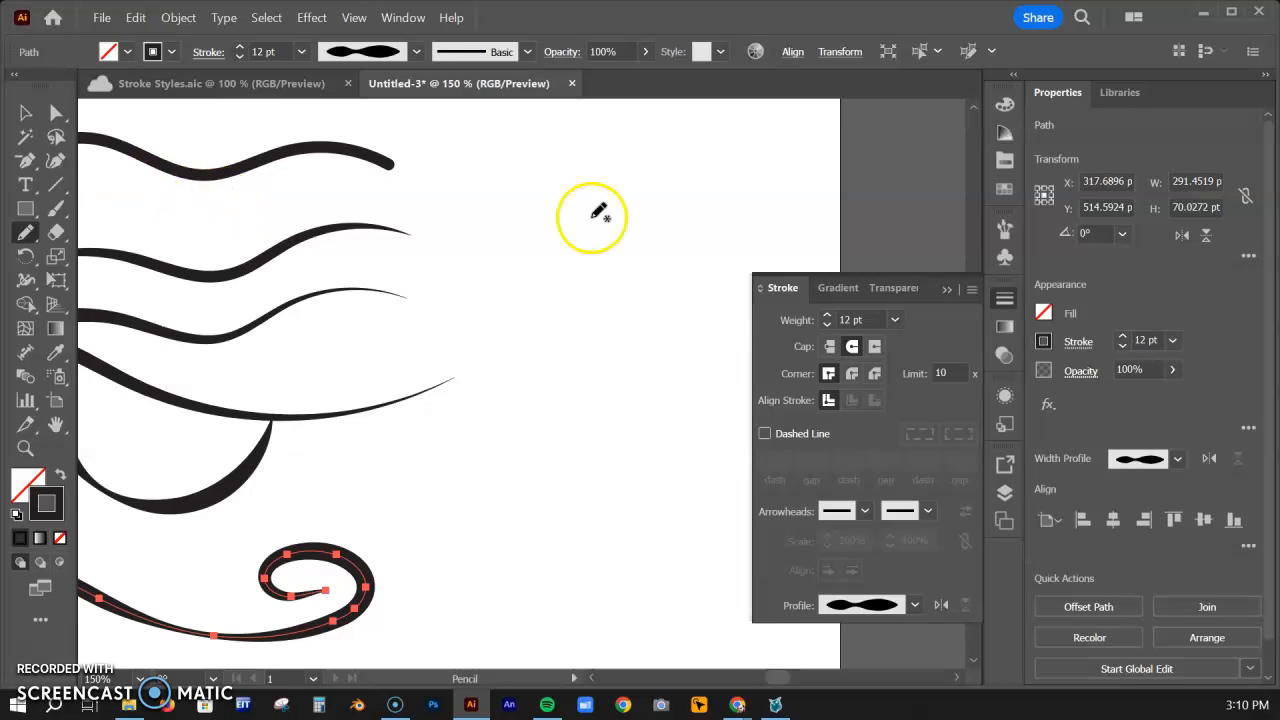
drag(492, 340, 584, 314)
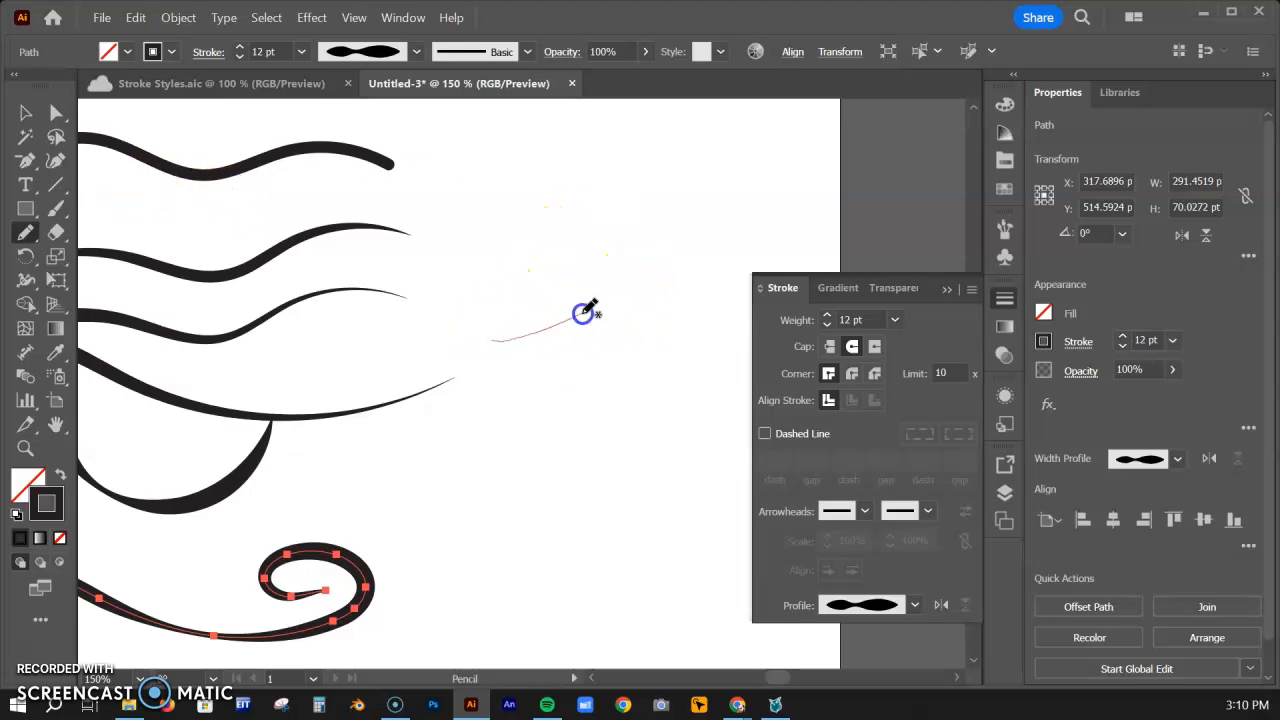
drag(572, 186, 645, 148)
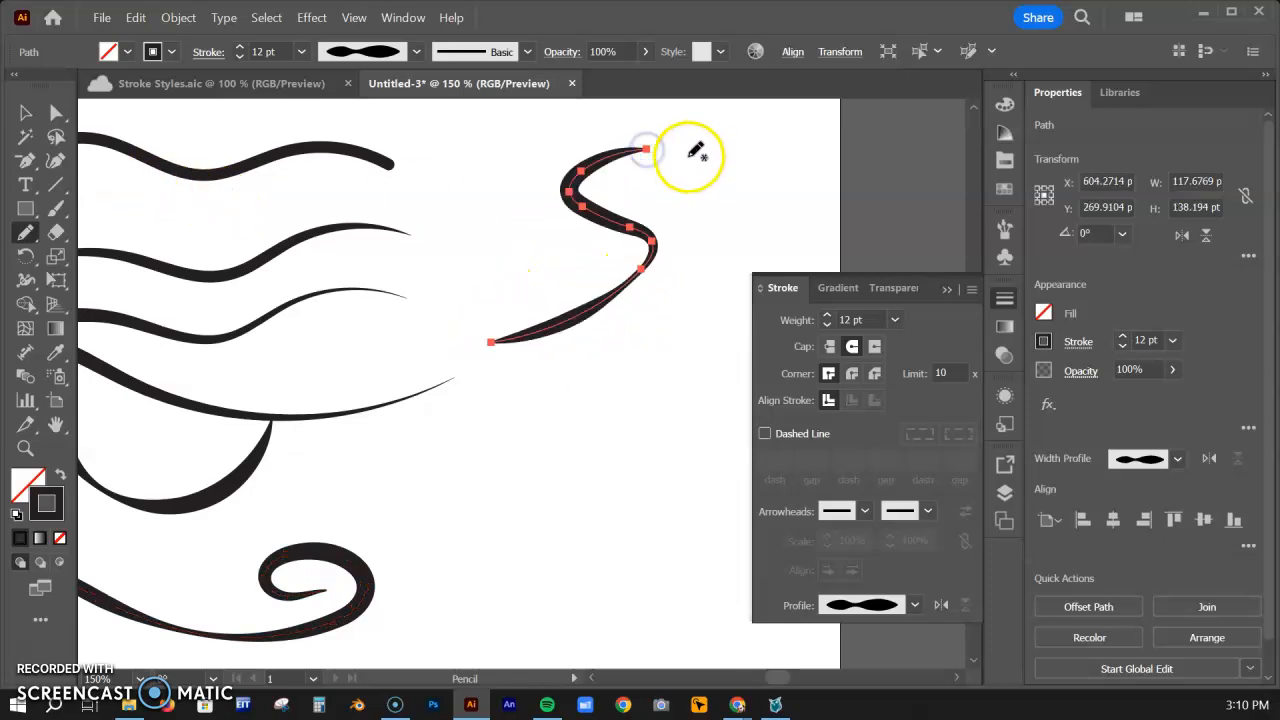
- Give the S-shaped curve the asymmetric teardrop-like width profile and set its stroke weight to 8 pt
click(915, 606)
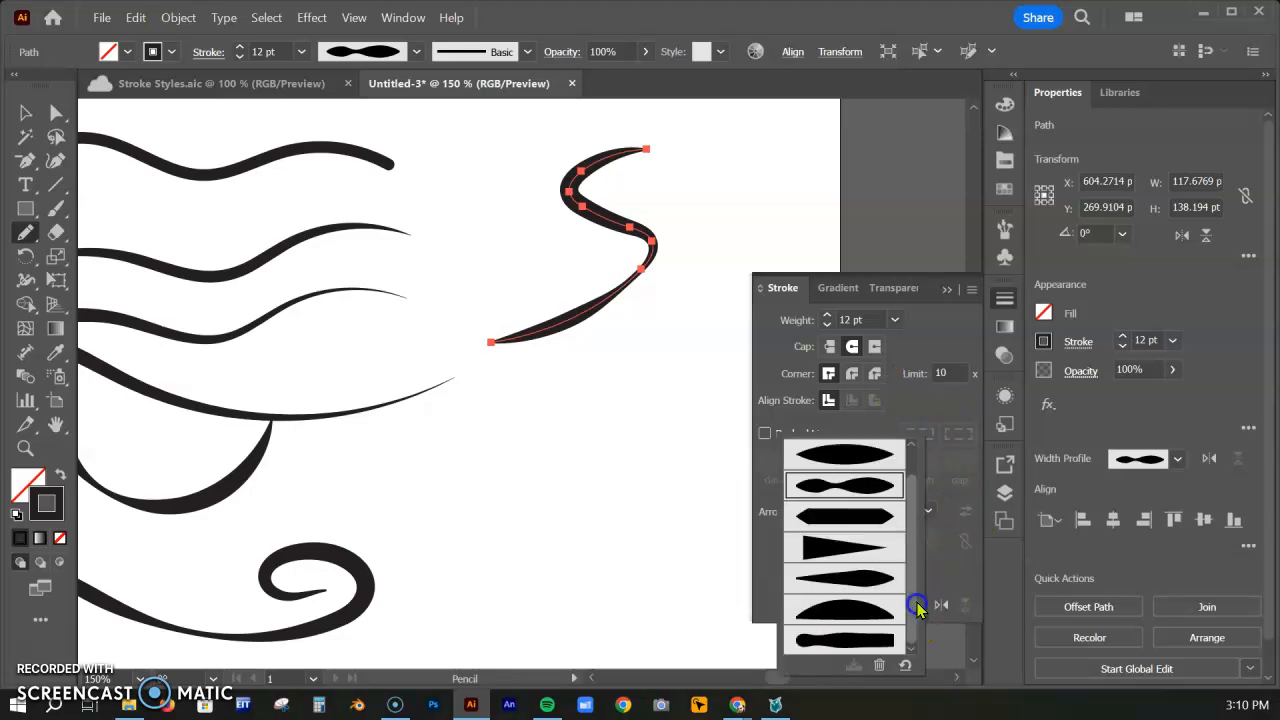
click(876, 590)
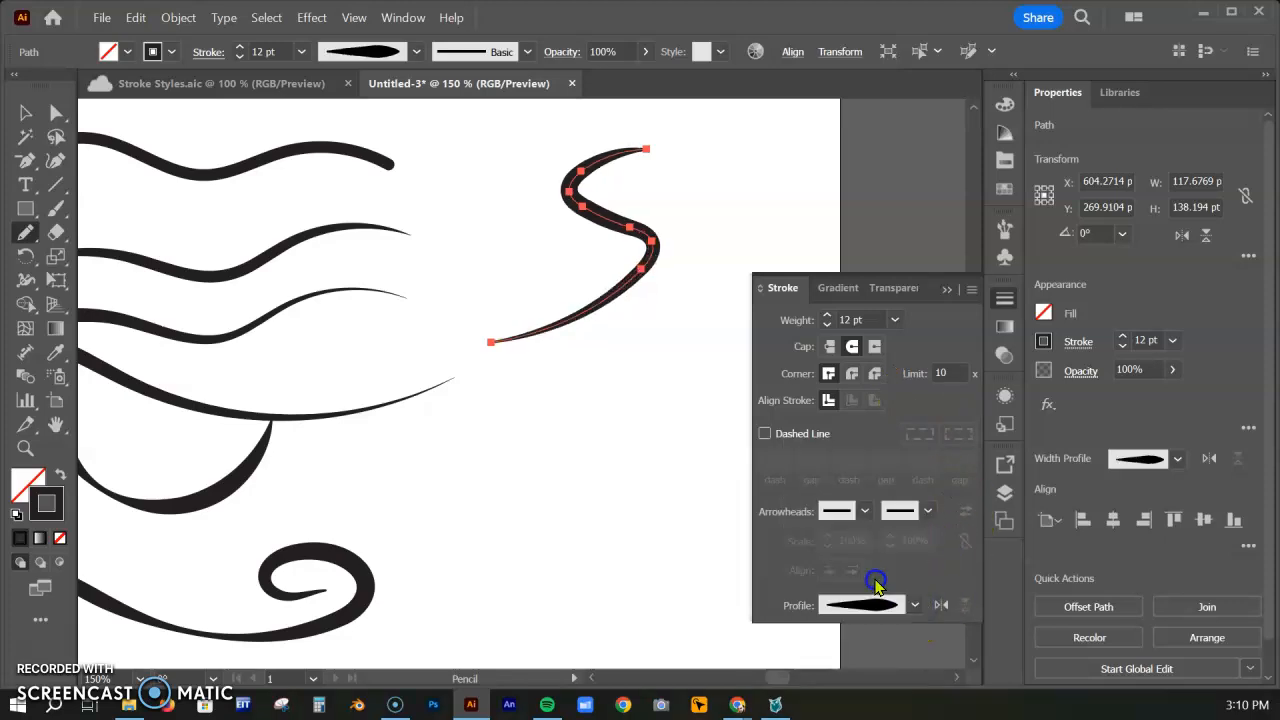
click(827, 325)
click(827, 325)
click(827, 325)
click(827, 325)
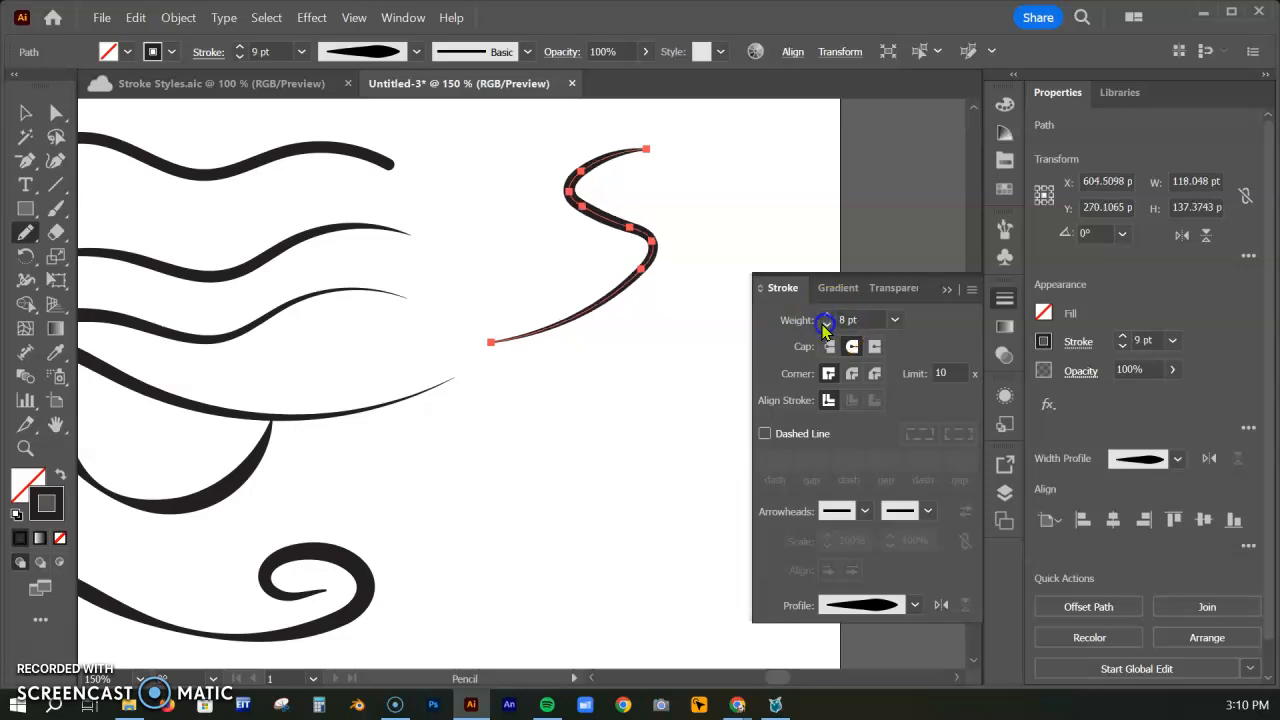
- Add the Arrow 1 arrowhead to the start of the S-shaped curve and scale it to 45%
click(866, 513)
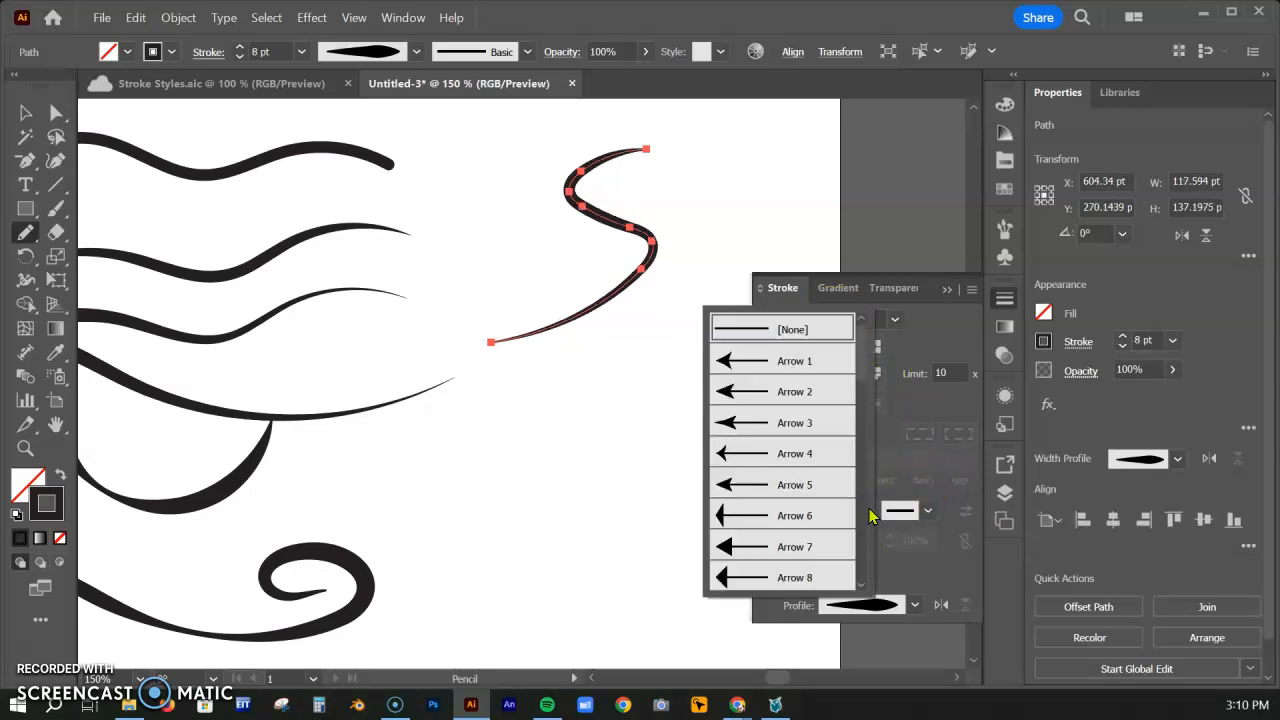
click(826, 370)
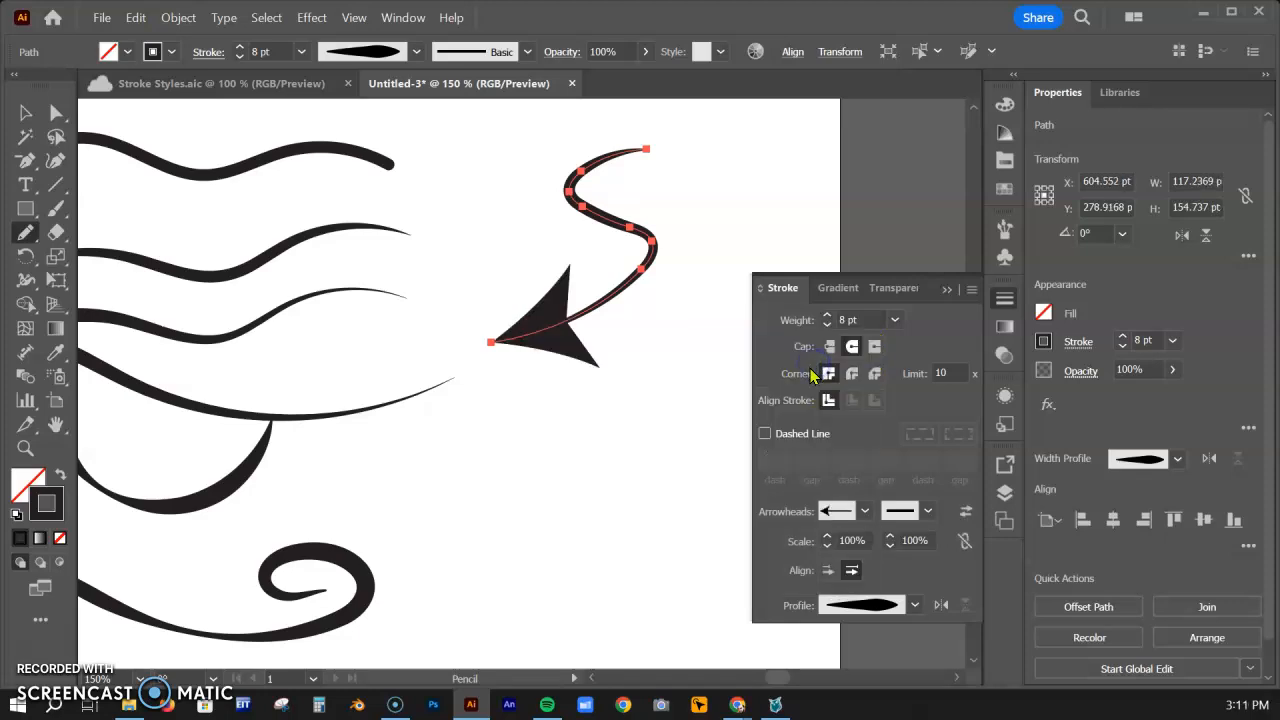
click(825, 545)
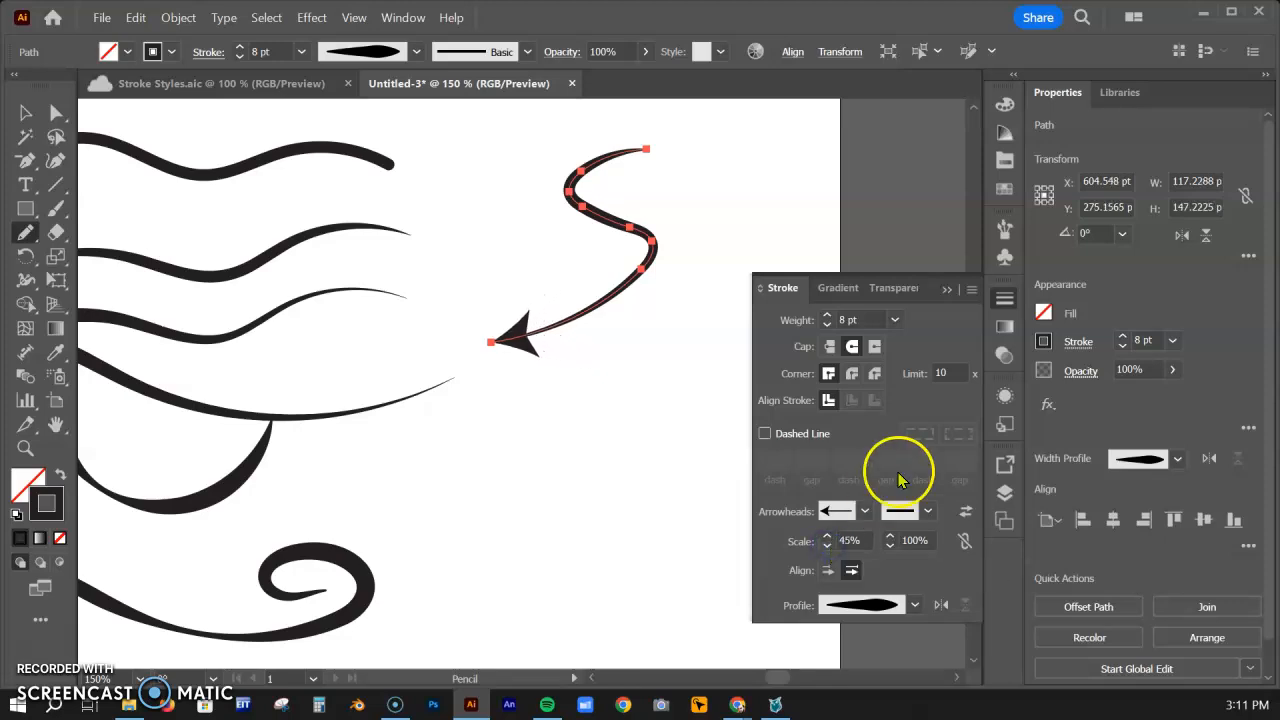
- Add the Arrow 18 feathered tail to the end of the S-shaped curve and scale it to 52%
click(927, 513)
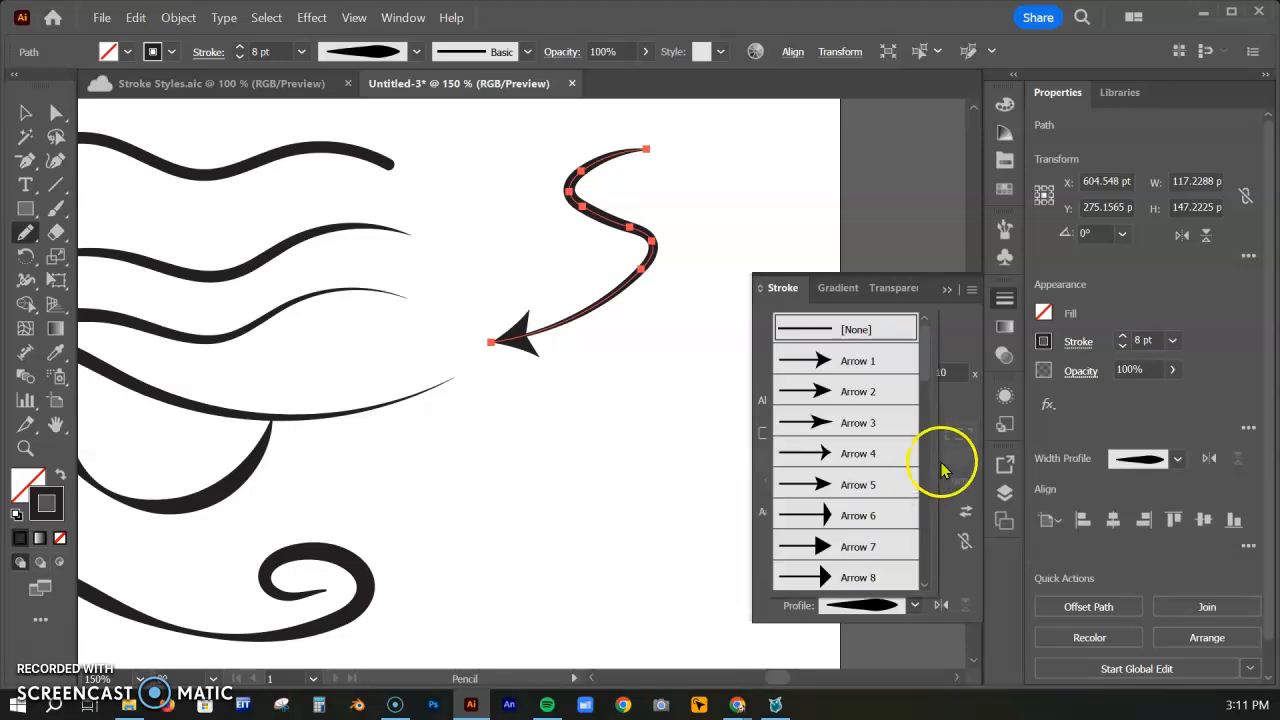
drag(926, 372, 919, 448)
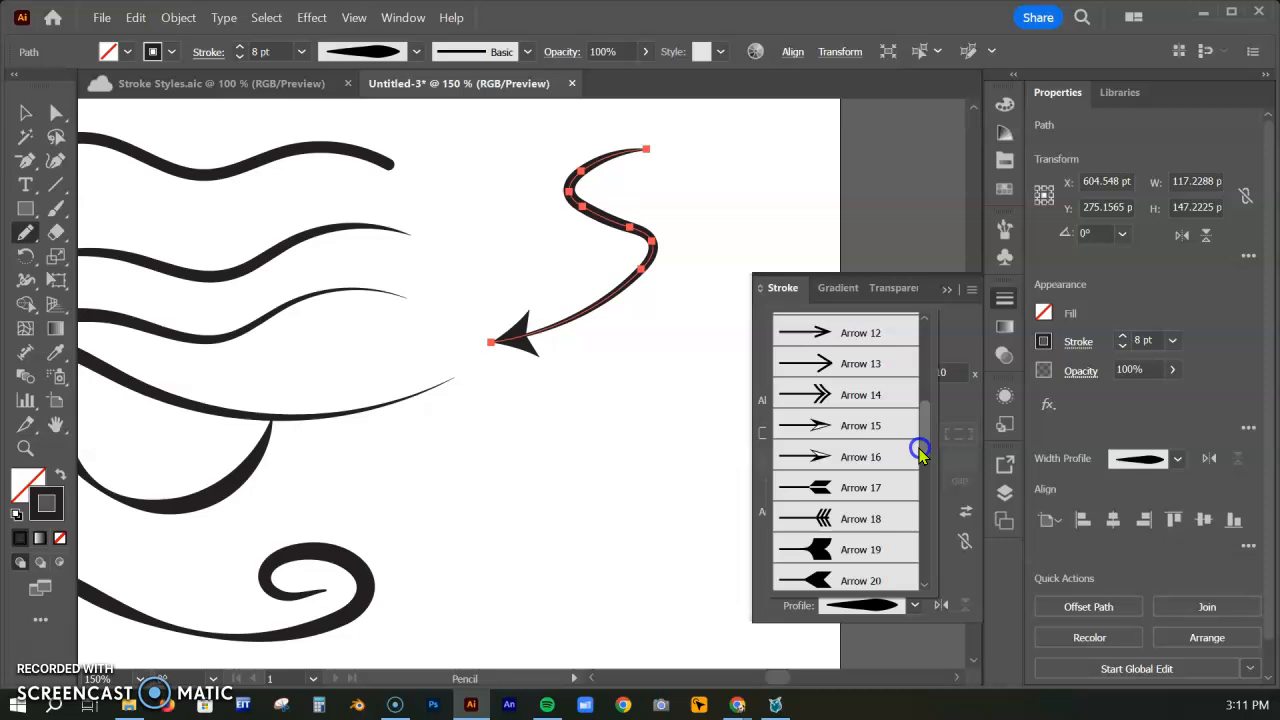
click(860, 522)
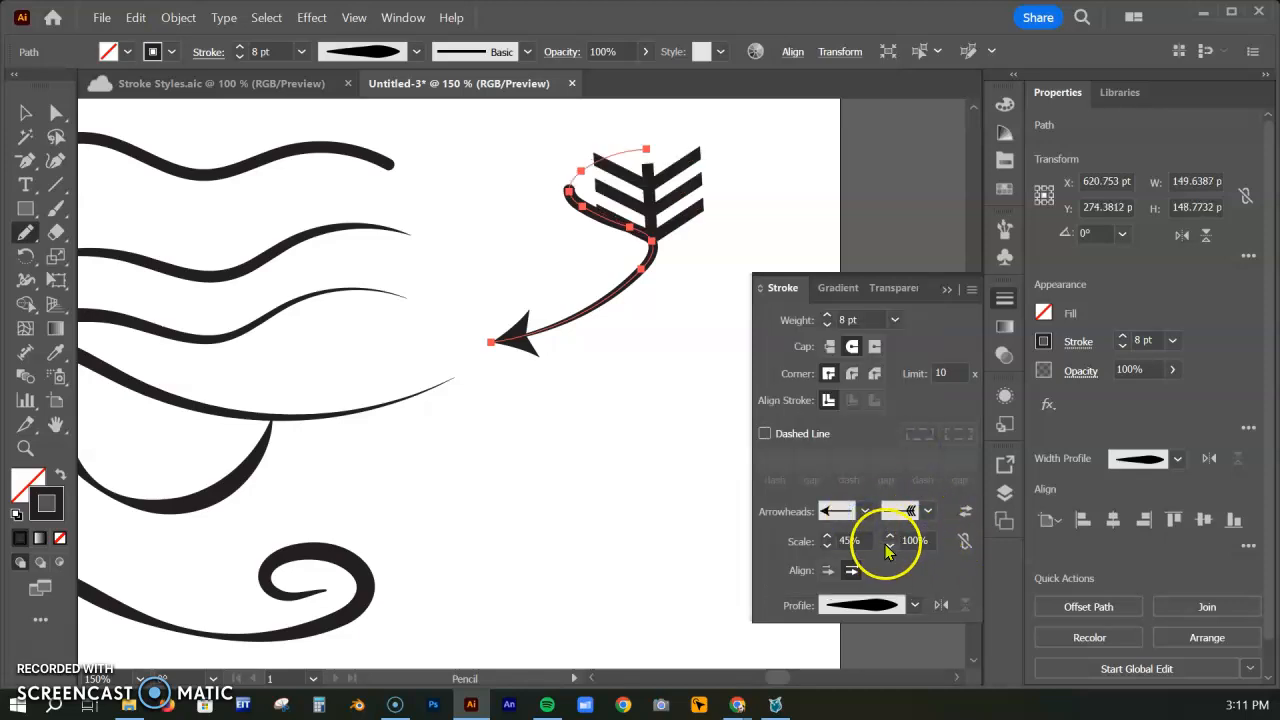
click(889, 547)
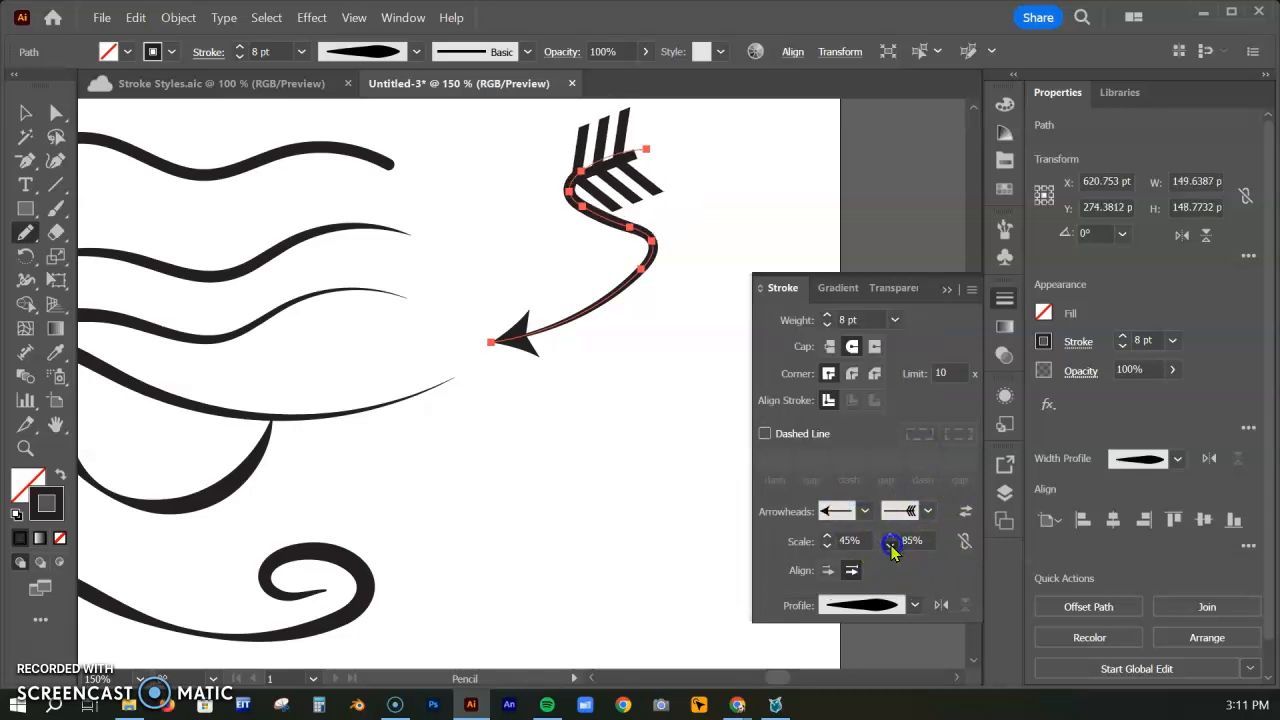
click(889, 547)
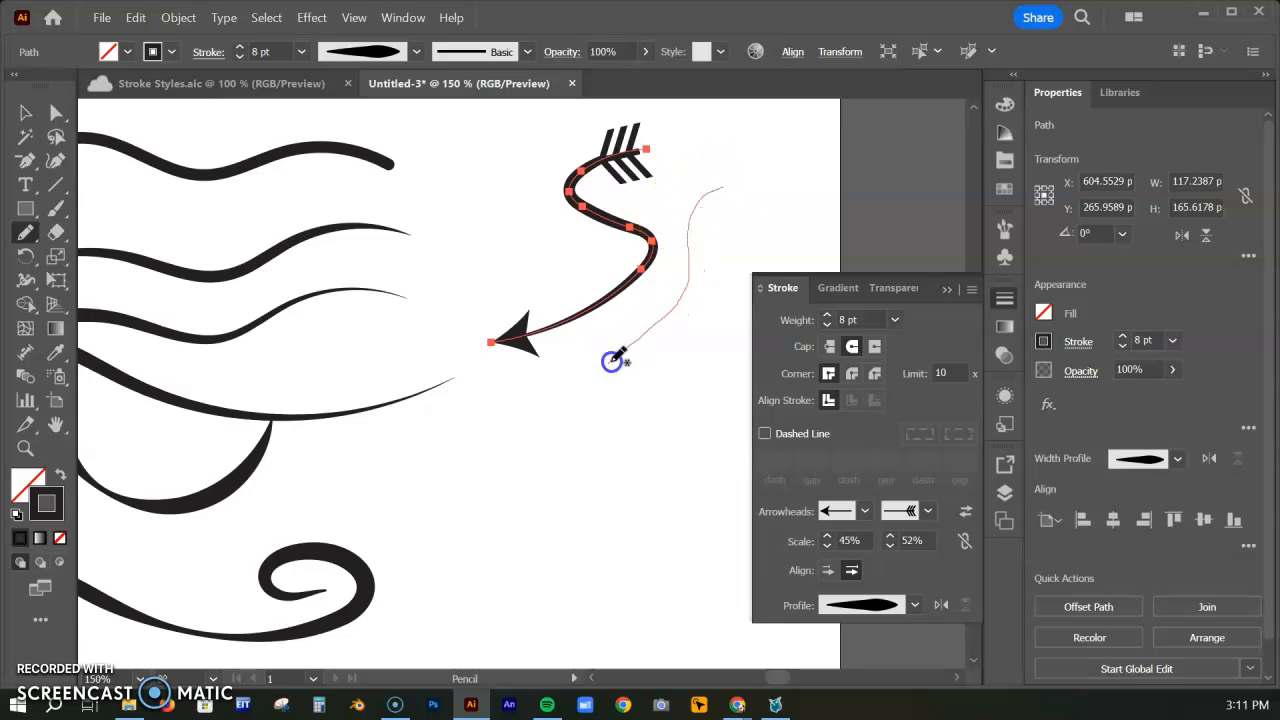
- Draw a long wavy pencil curve about 104 by 235 pt beside the arrow and repeatedly swap its start and end arrowheads
drag(641, 469, 693, 494)
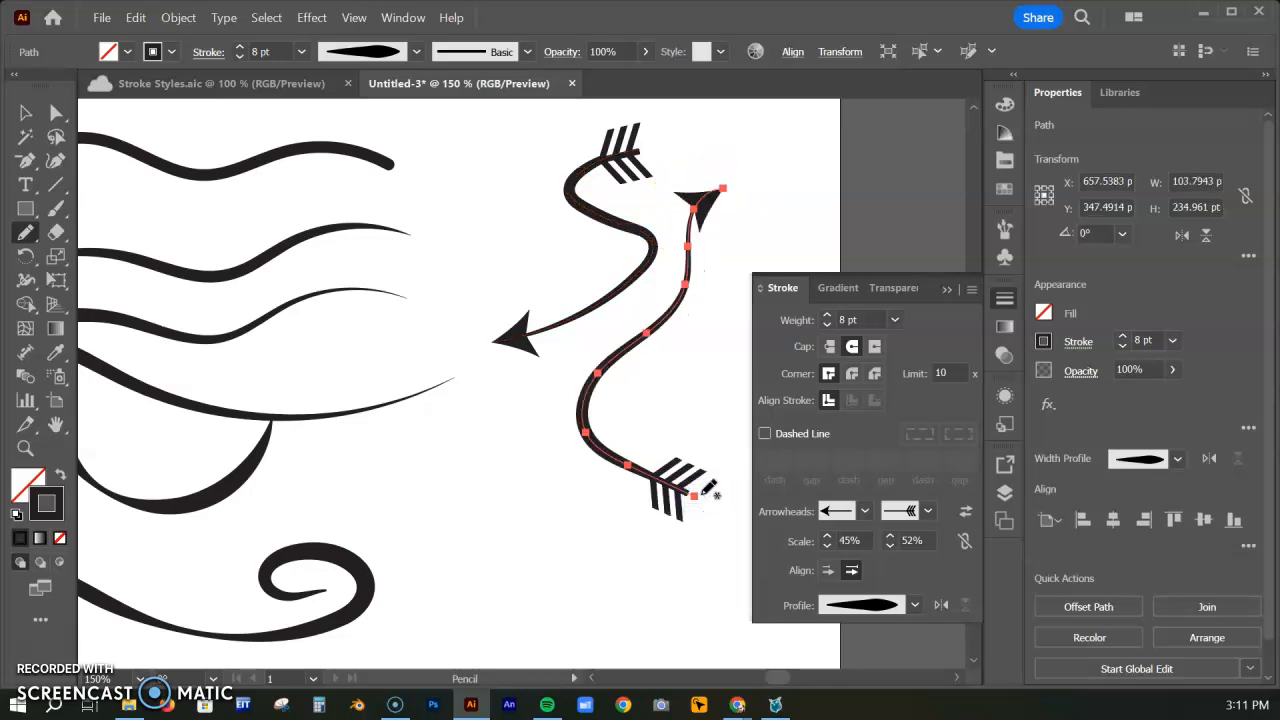
click(966, 514)
click(966, 514)
click(966, 514)
click(966, 512)
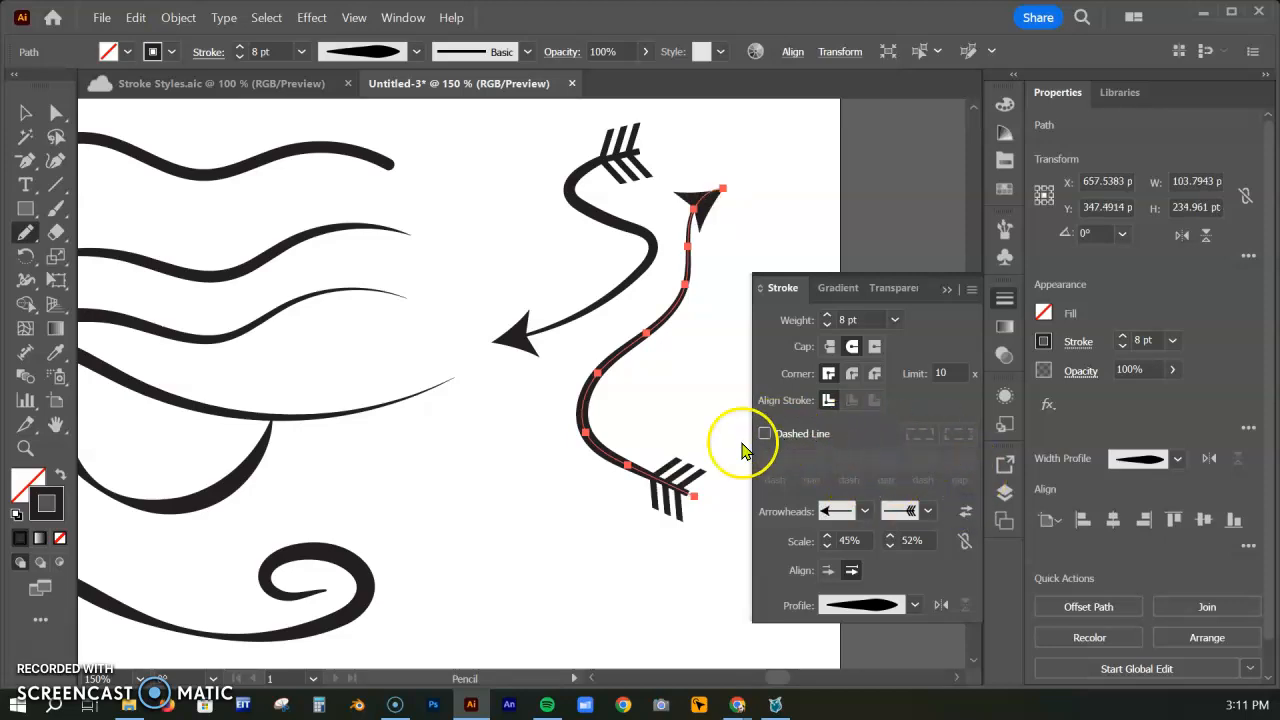
- Remove both the start arrowhead and the feathered tail from the newly drawn long curve
drag(566, 530, 509, 349)
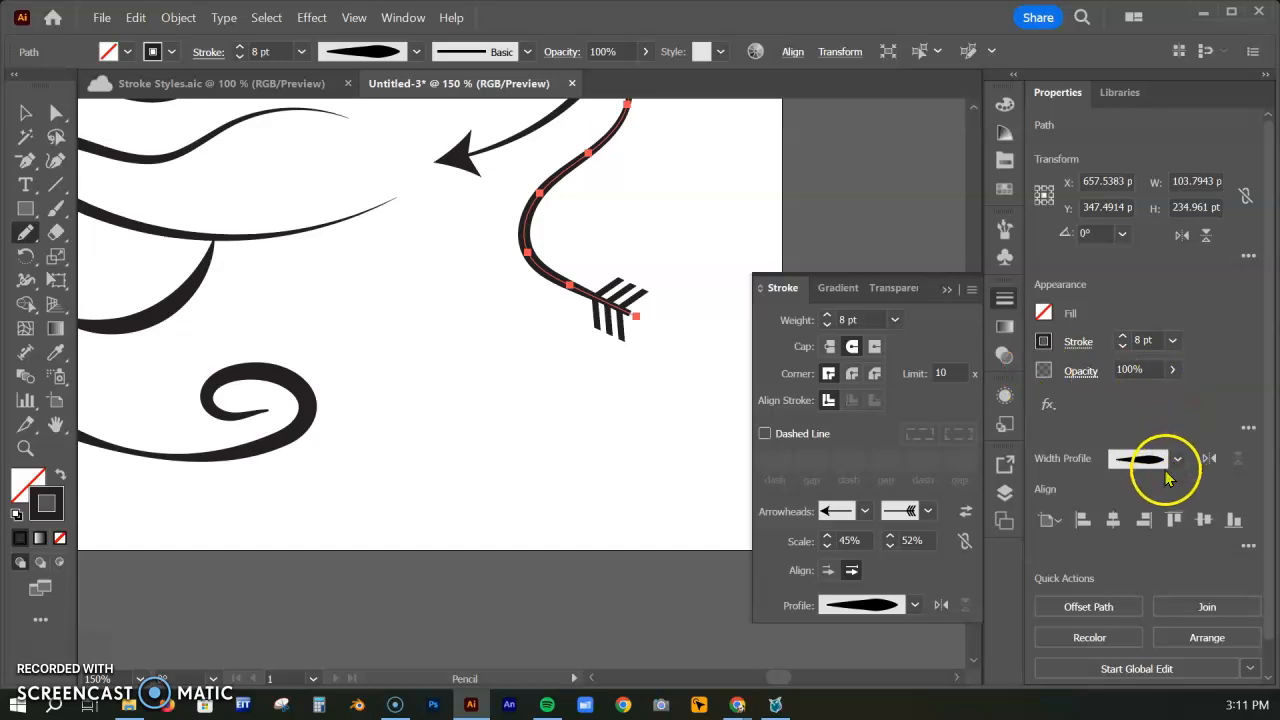
click(855, 513)
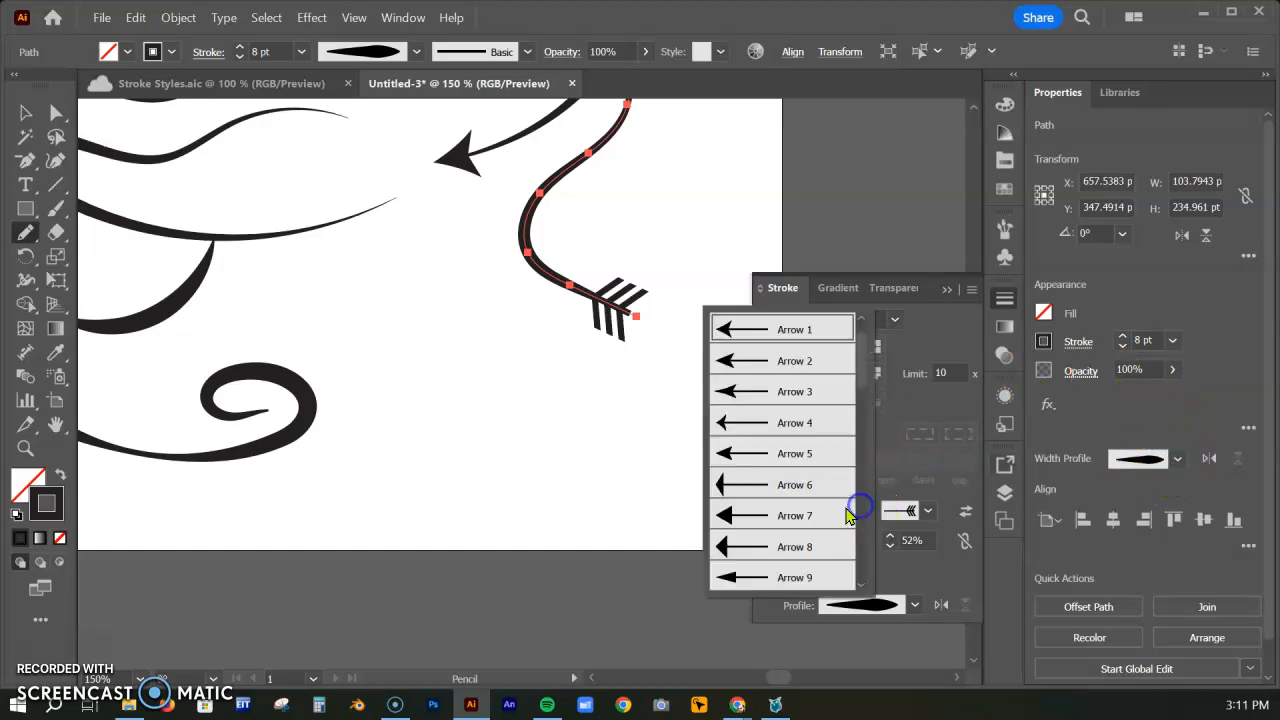
scroll(860, 340, up, 1)
click(803, 331)
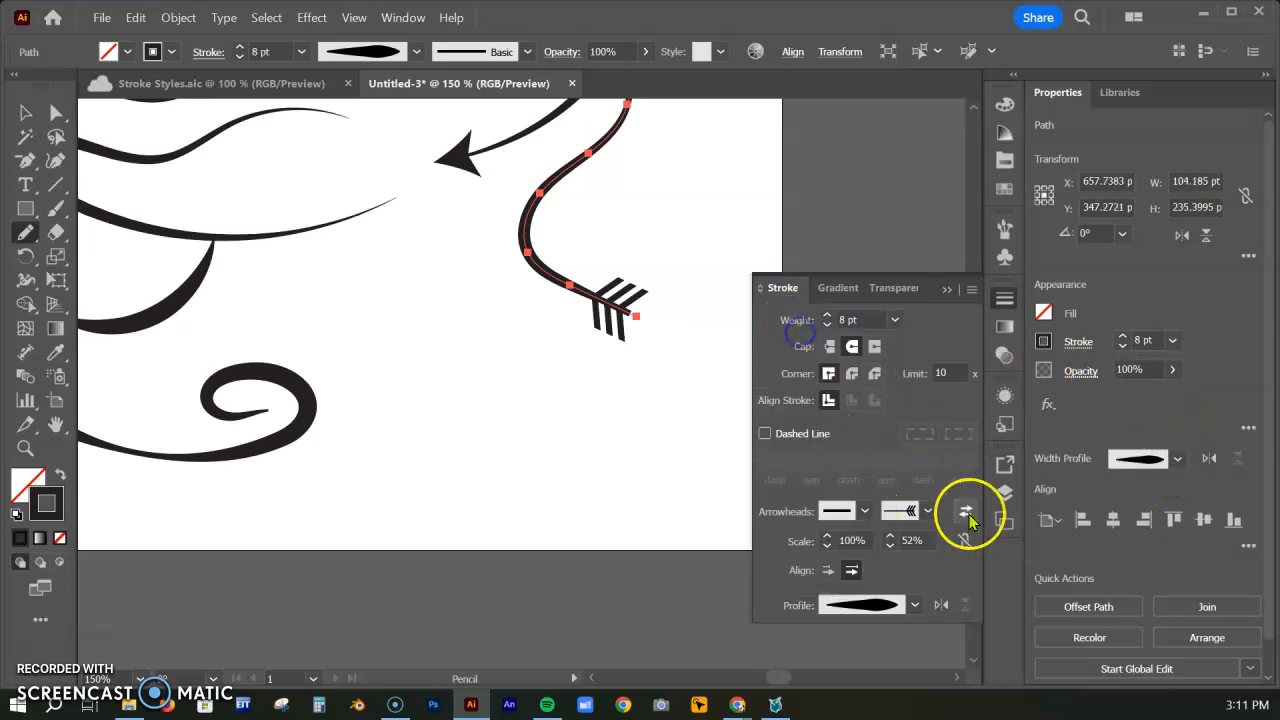
click(925, 512)
scroll(926, 396, up, 6)
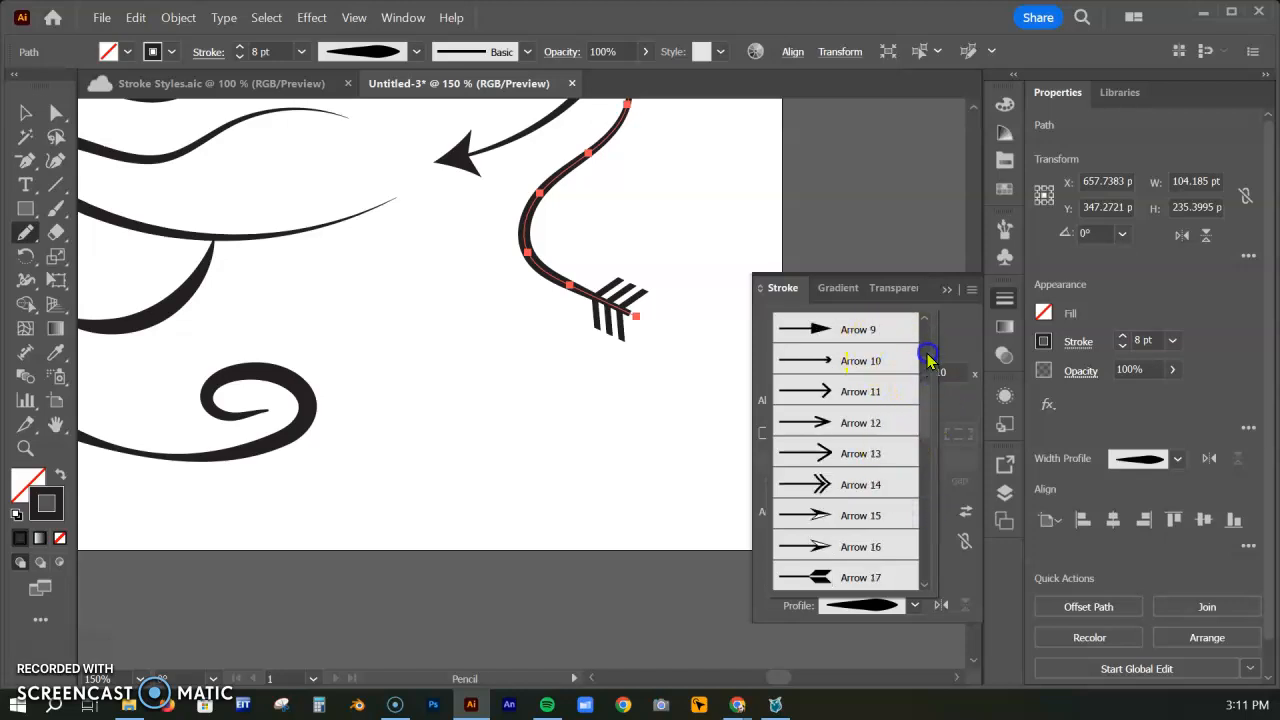
click(882, 331)
click(955, 336)
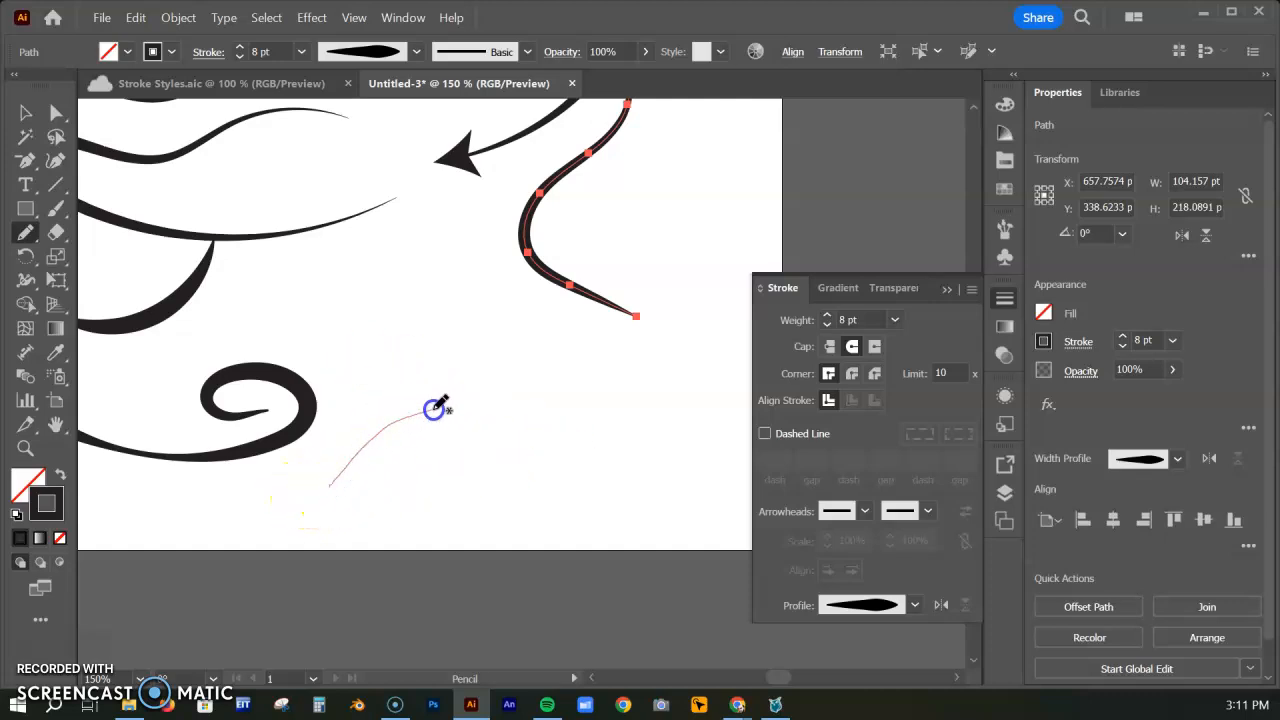
- Draw a wavy pencil curve about 289 by 122 pt across the empty lower area and give it the Uniform width profile
drag(706, 393, 739, 317)
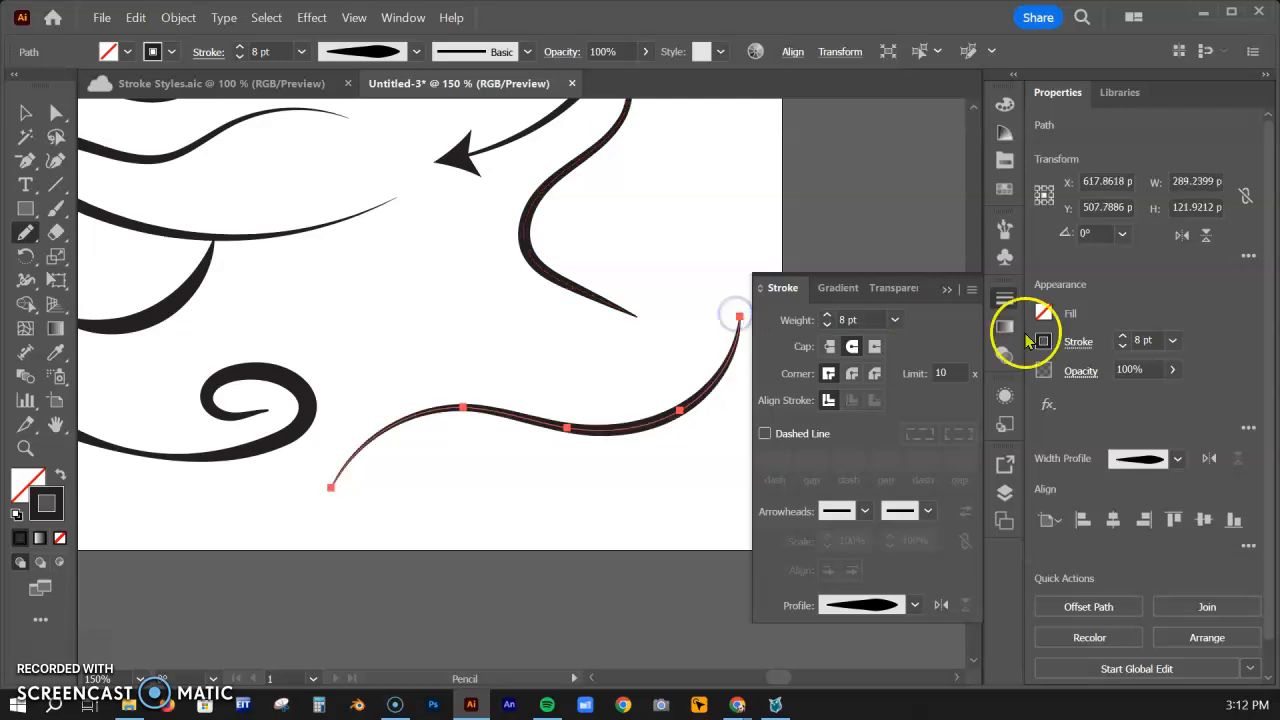
click(1178, 458)
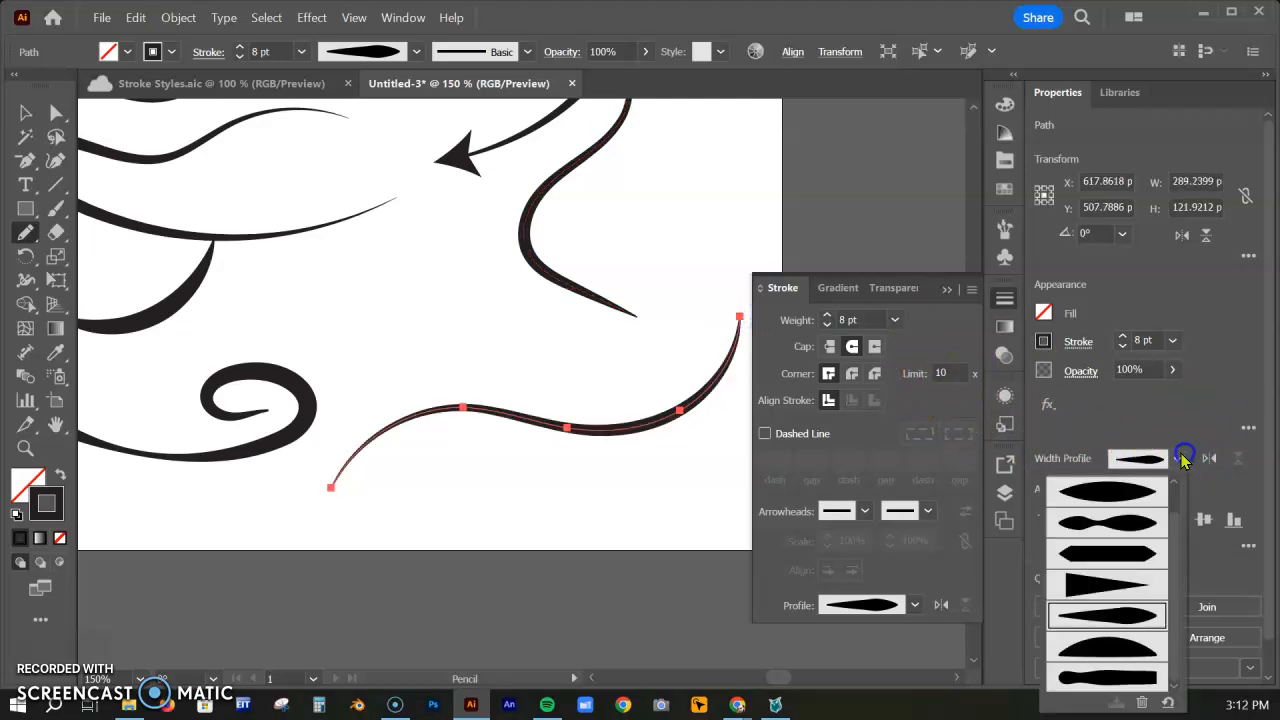
scroll(1180, 500, up, 1)
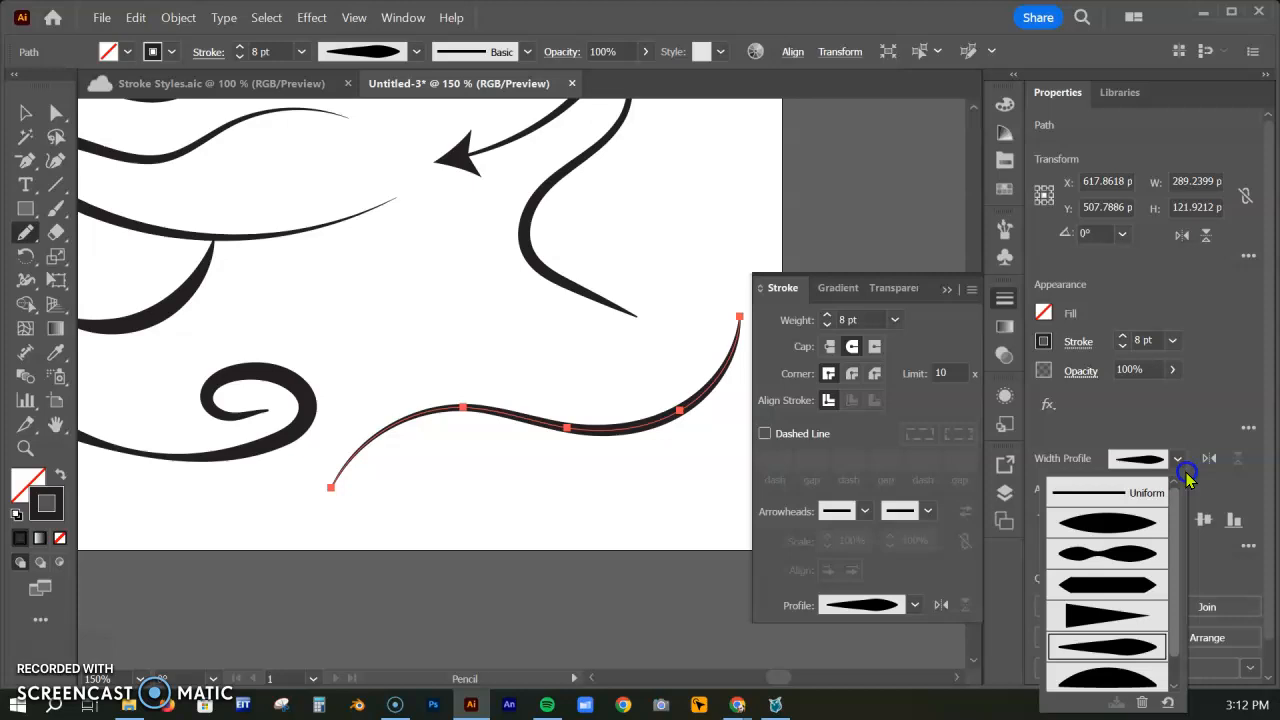
click(1136, 490)
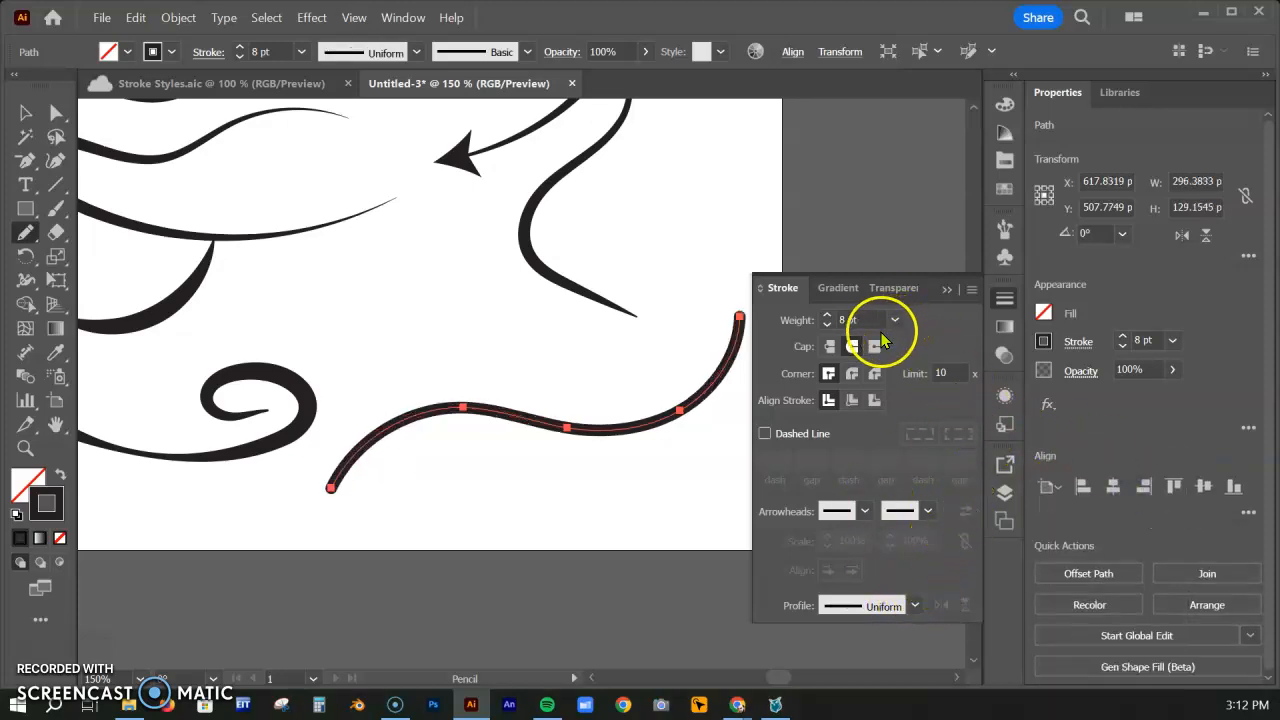
- Give the lower wavy curve butt caps and make it a dashed line with a 12 pt dash and no gap value
click(830, 346)
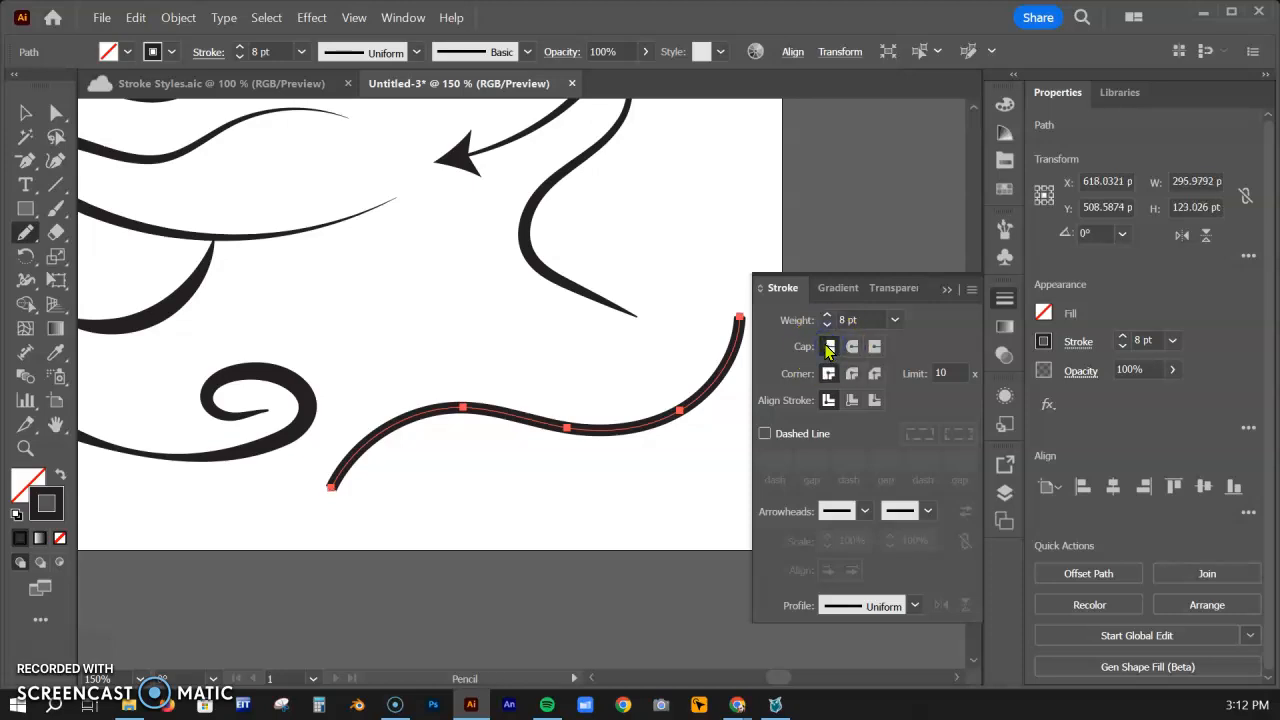
click(764, 434)
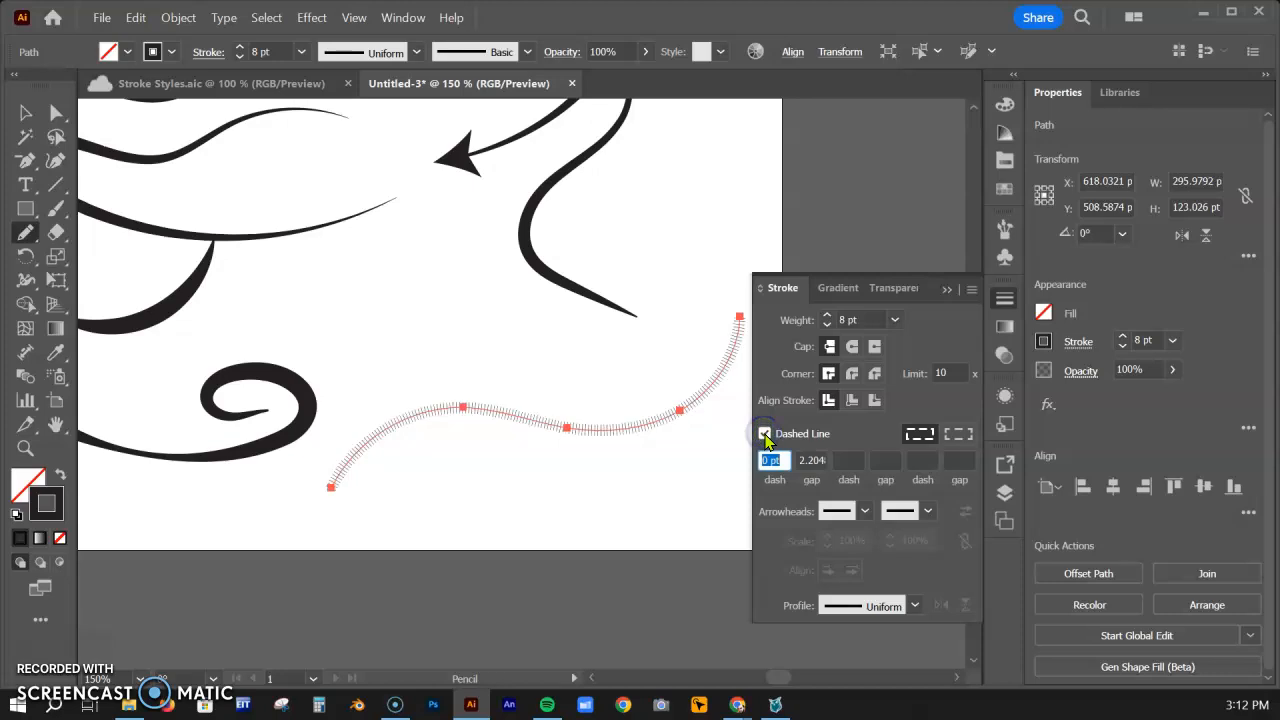
text(12)
click(812, 461)
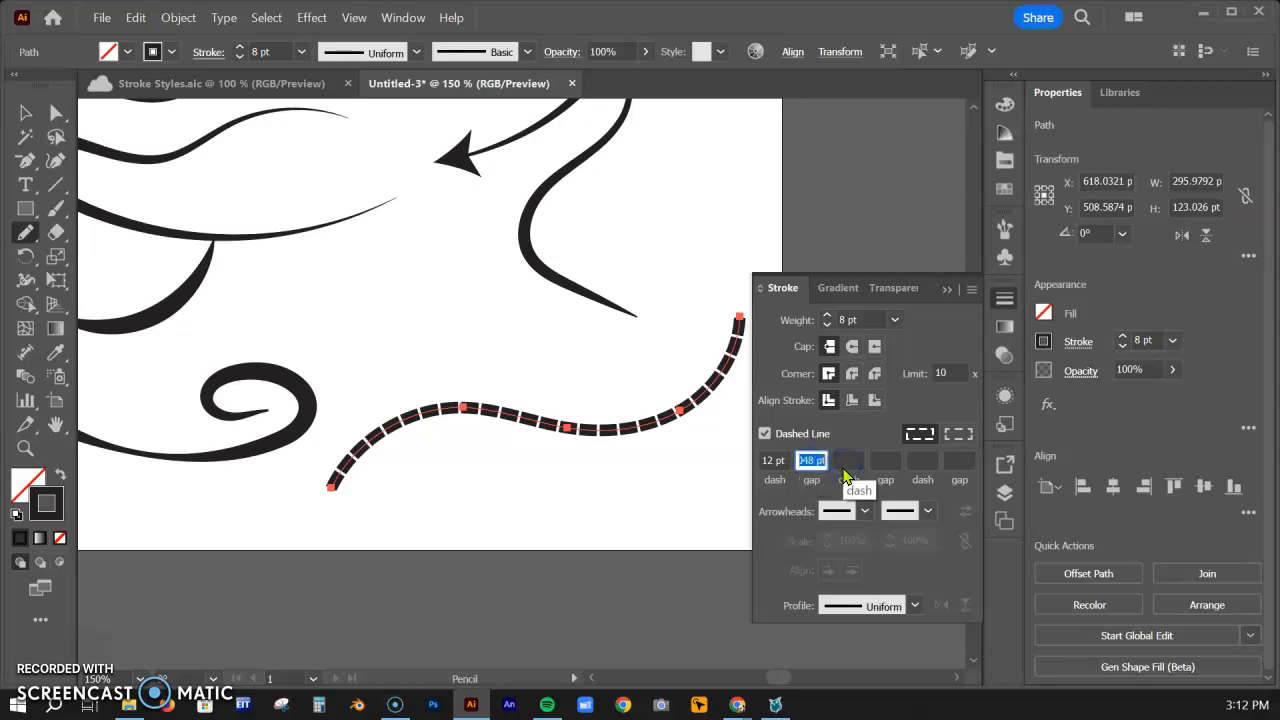
click(857, 432)
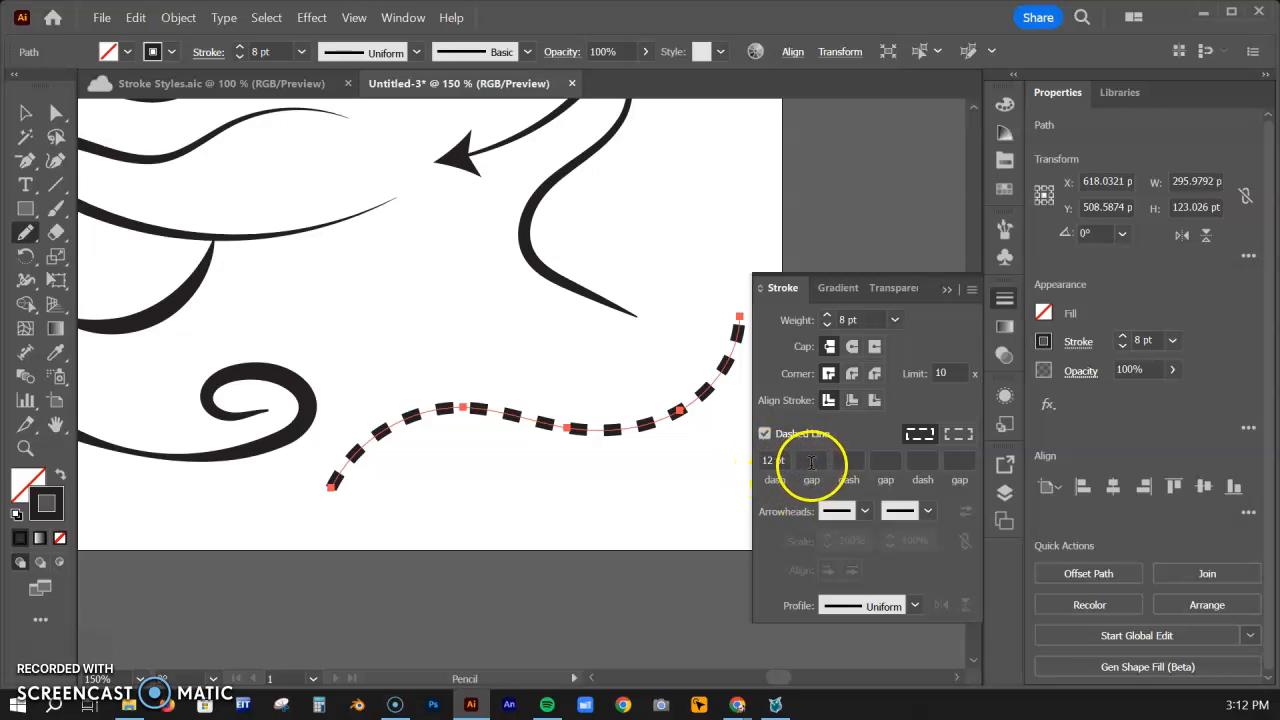
- Try gap lengths of 2, 12 and 4 pt on the dashed curve and clear the gap value
key(Up)
key(Up)
key(Up)
key(Up)
key(Up)
key(Up)
key(Up)
key(Up)
key(Up)
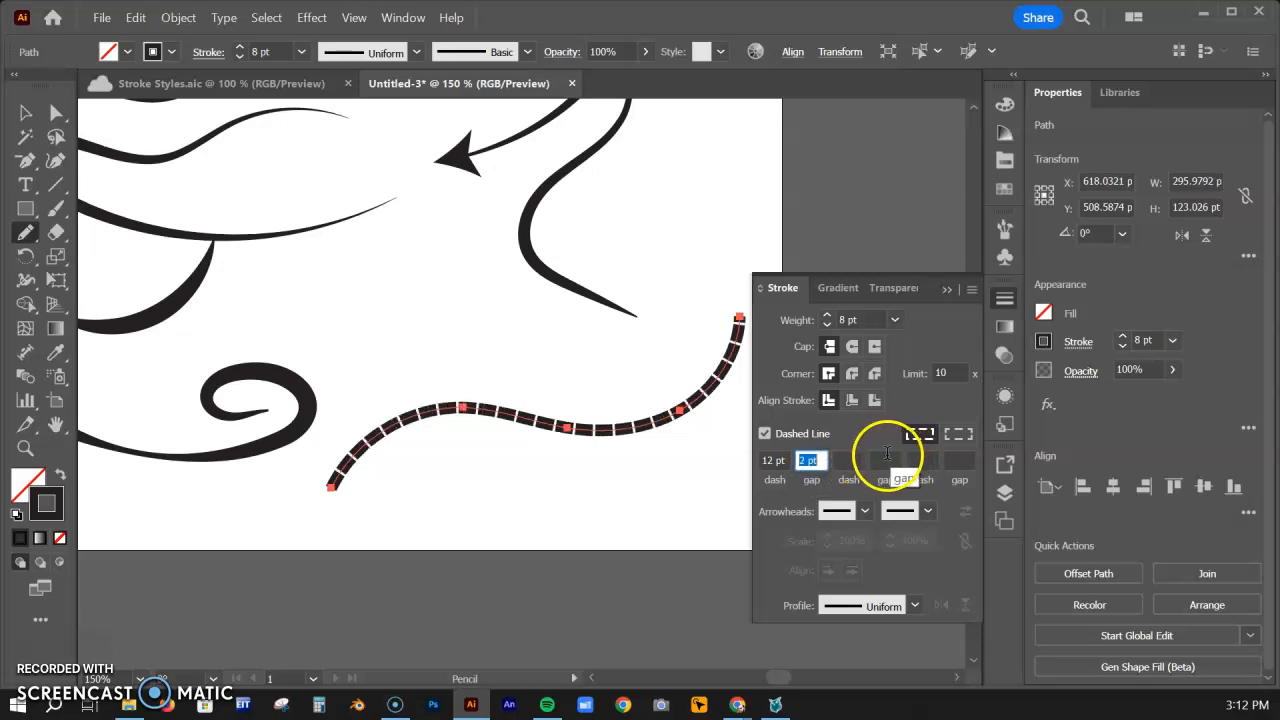
key(Up)
key(Up)
key(Up)
key(Up)
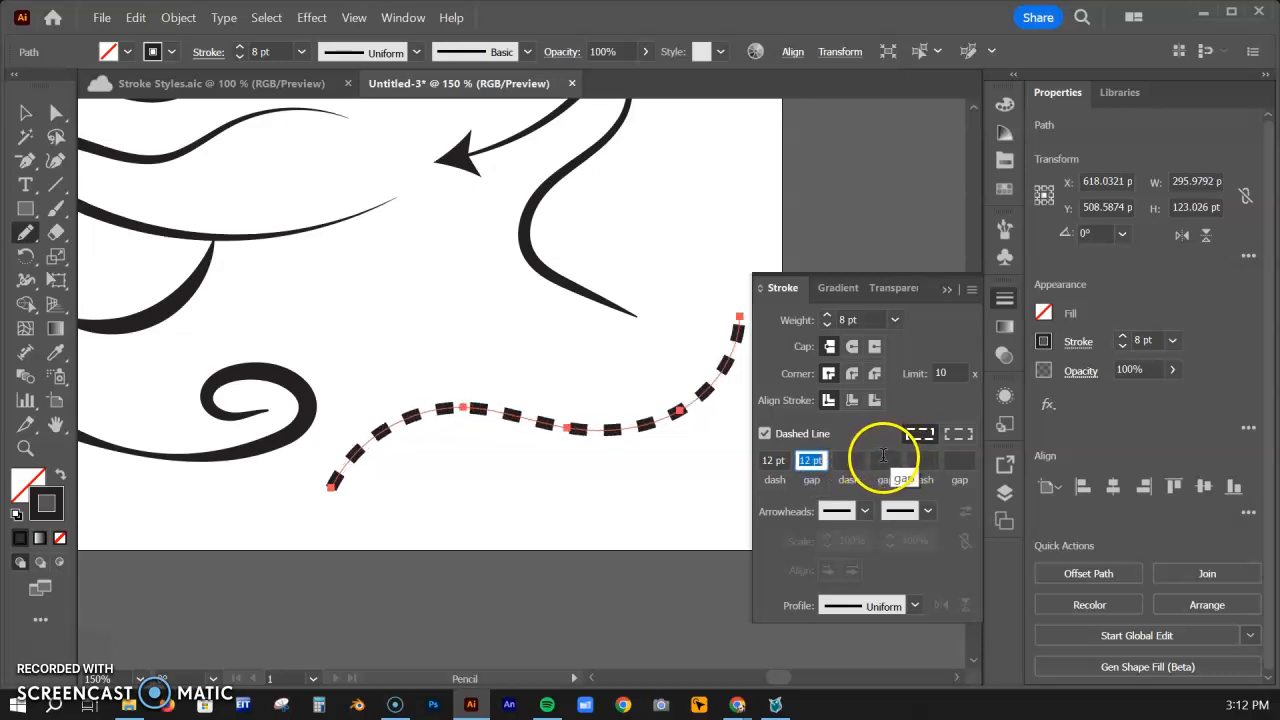
key(Down)
key(Down)
key(Down)
key(Down)
key(Down)
key(Down)
key(Down)
key(Down)
key(Down)
key(Down)
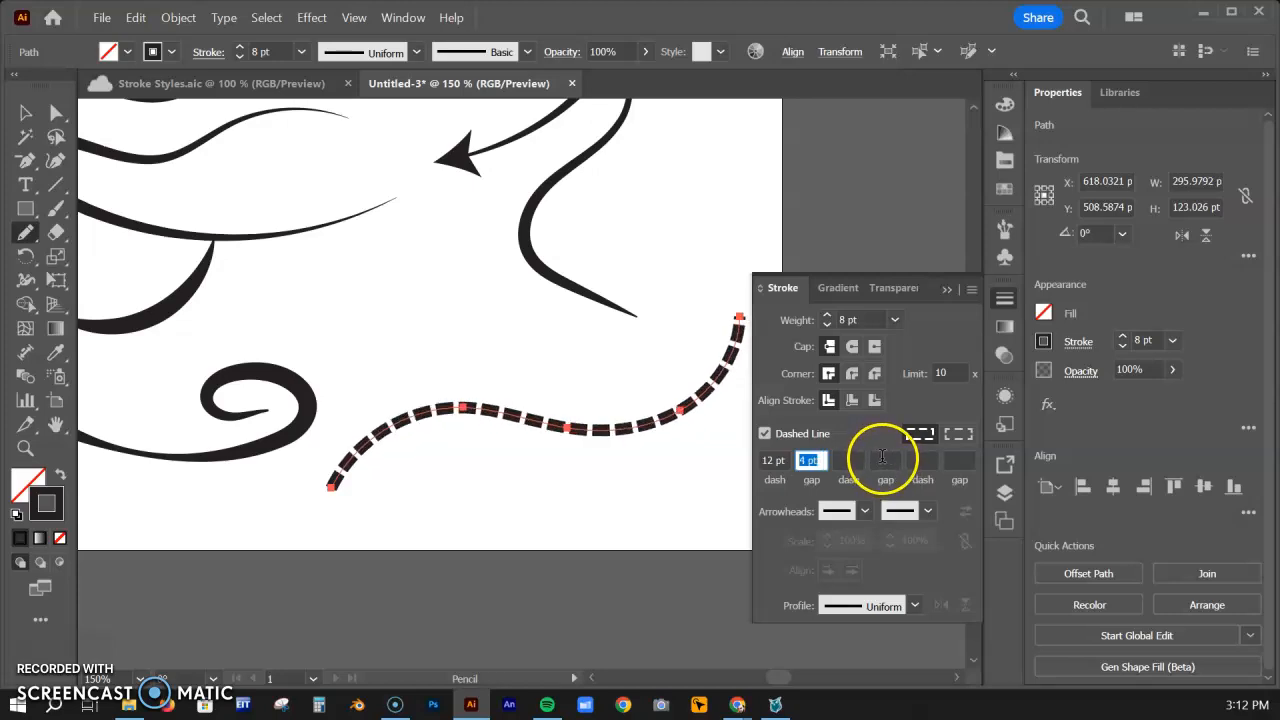
key(BackSpace)
- Try longer and shorter dash lengths on the dashed curve, ending at 10 pt
click(772, 461)
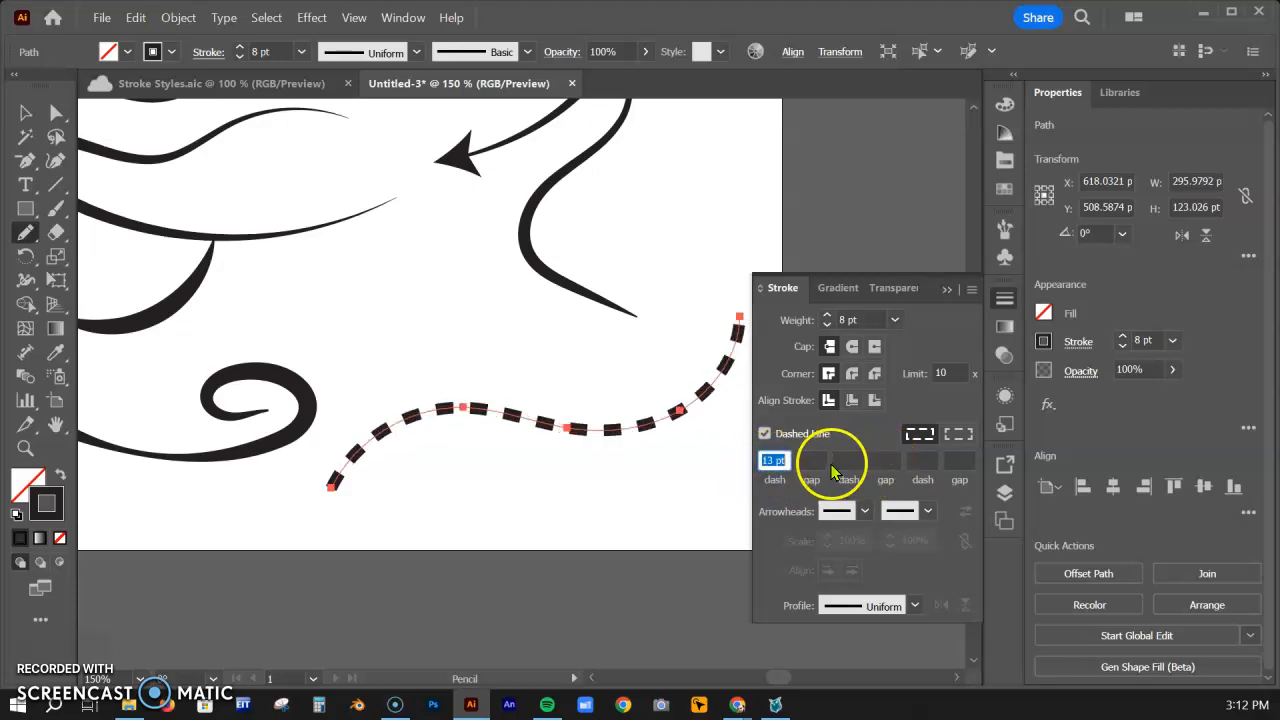
key(Up)
key(Up)
key(Up)
key(Up)
key(Up)
key(Up)
key(Up)
key(Up)
key(Up)
key(Up)
key(Up)
key(Up)
key(Up)
key(Down)
key(Down)
key(Down)
key(Down)
key(Down)
key(Down)
key(Down)
key(Down)
key(Down)
key(Down)
key(Down)
key(Down)
key(Down)
key(Down)
key(Down)
key(Down)
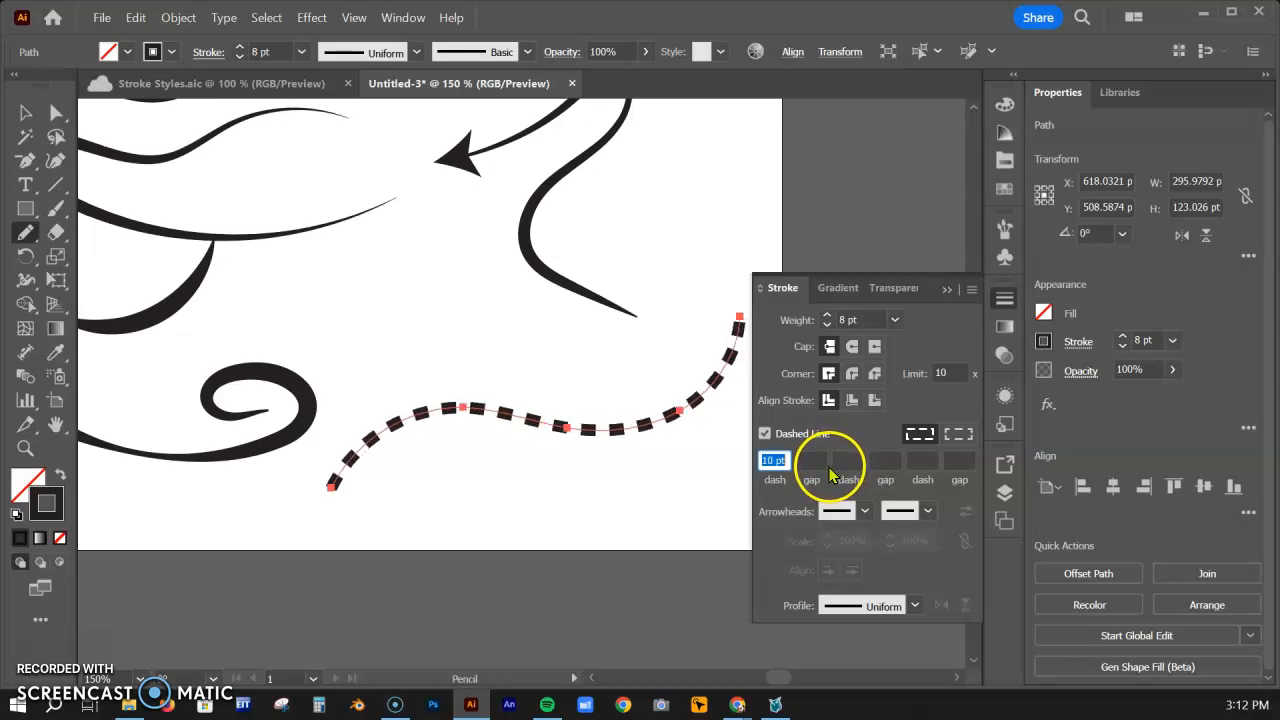
key(Up)
key(Up)
key(Up)
key(Up)
key(Up)
key(Up)
key(Up)
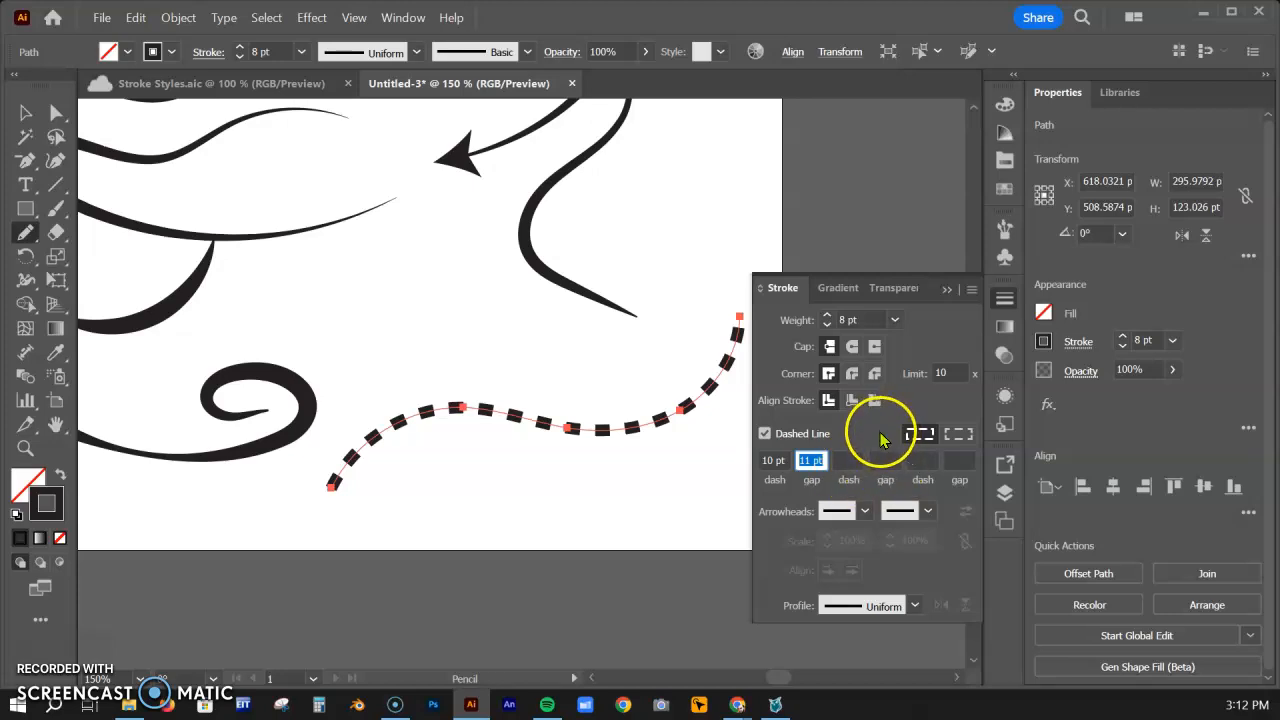
- Turn the dashed curve into a row of dots using round caps, a 0 pt dash and a 19 pt gap
click(853, 350)
click(771, 462)
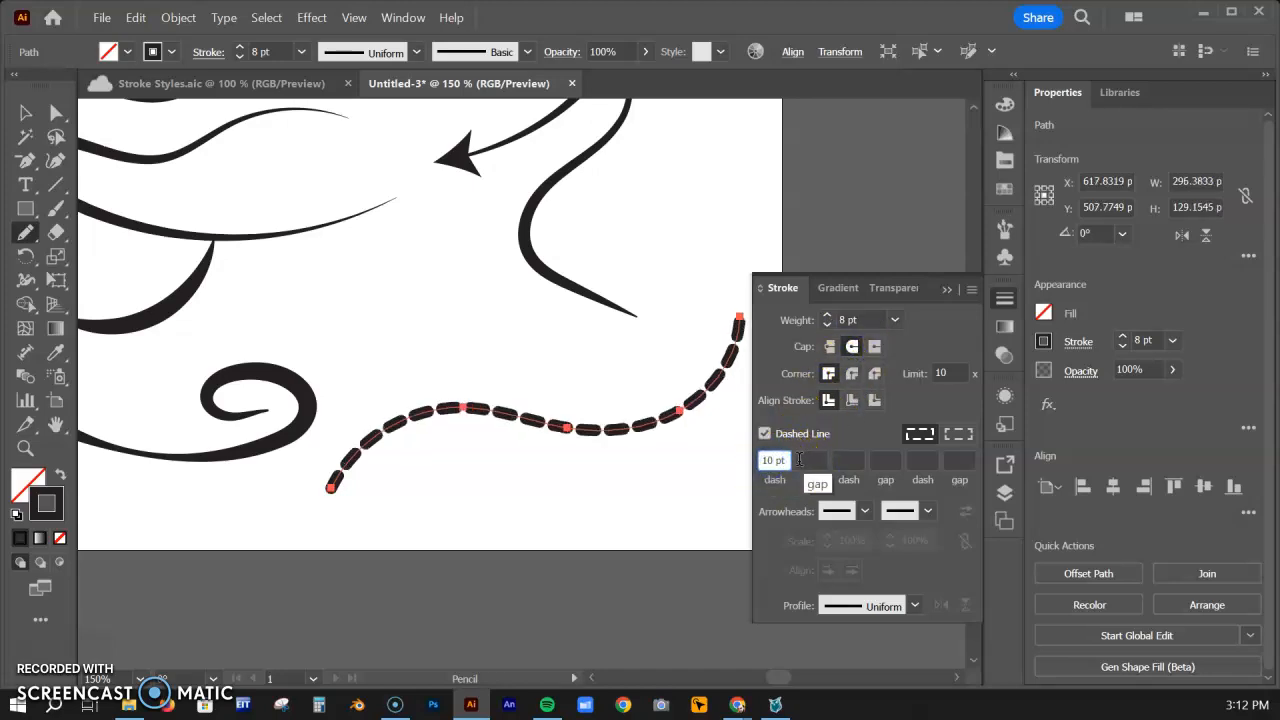
text(0)
key(Return)
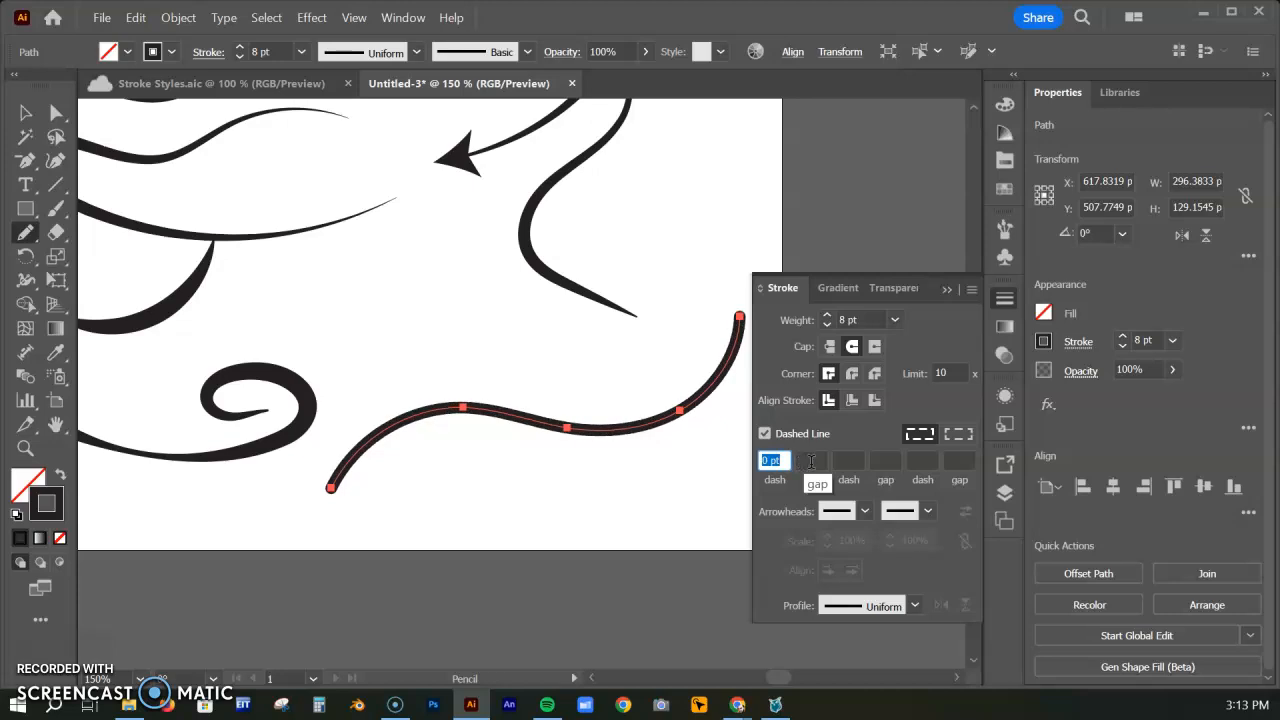
key(Up)
key(Up)
key(Up)
key(Up)
key(Up)
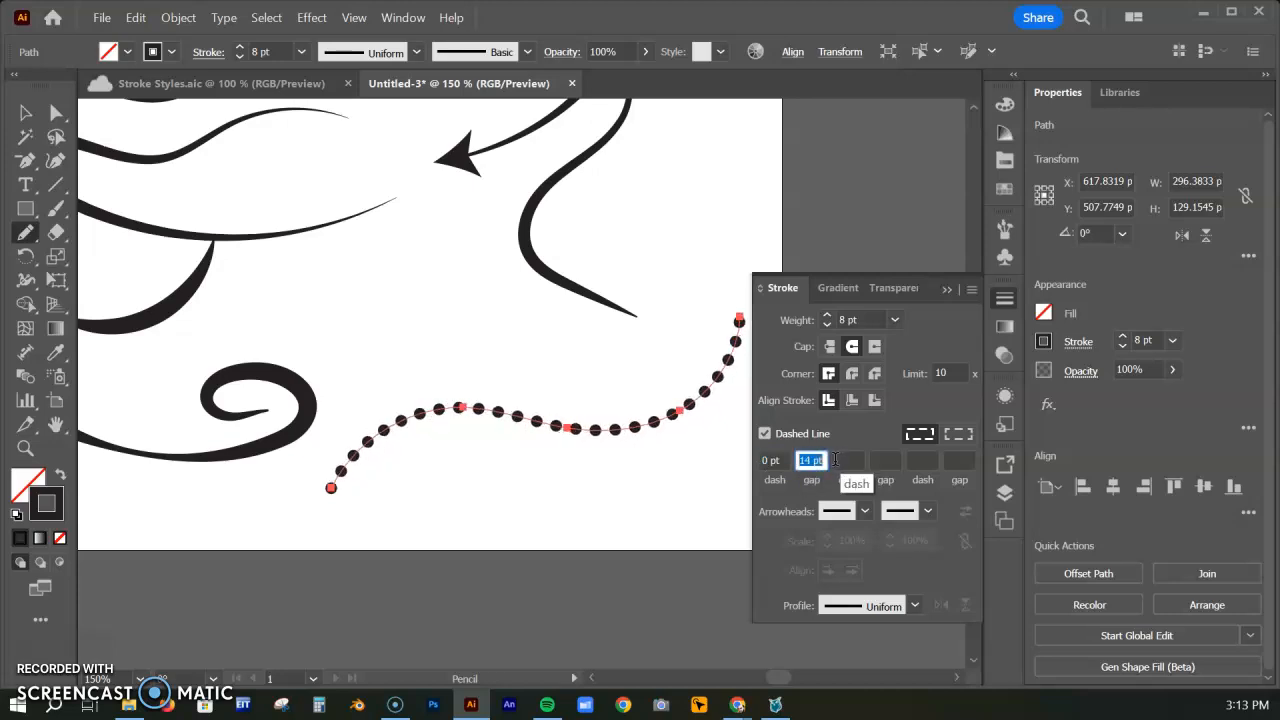
key(Up)
key(Up)
key(Up)
key(Up)
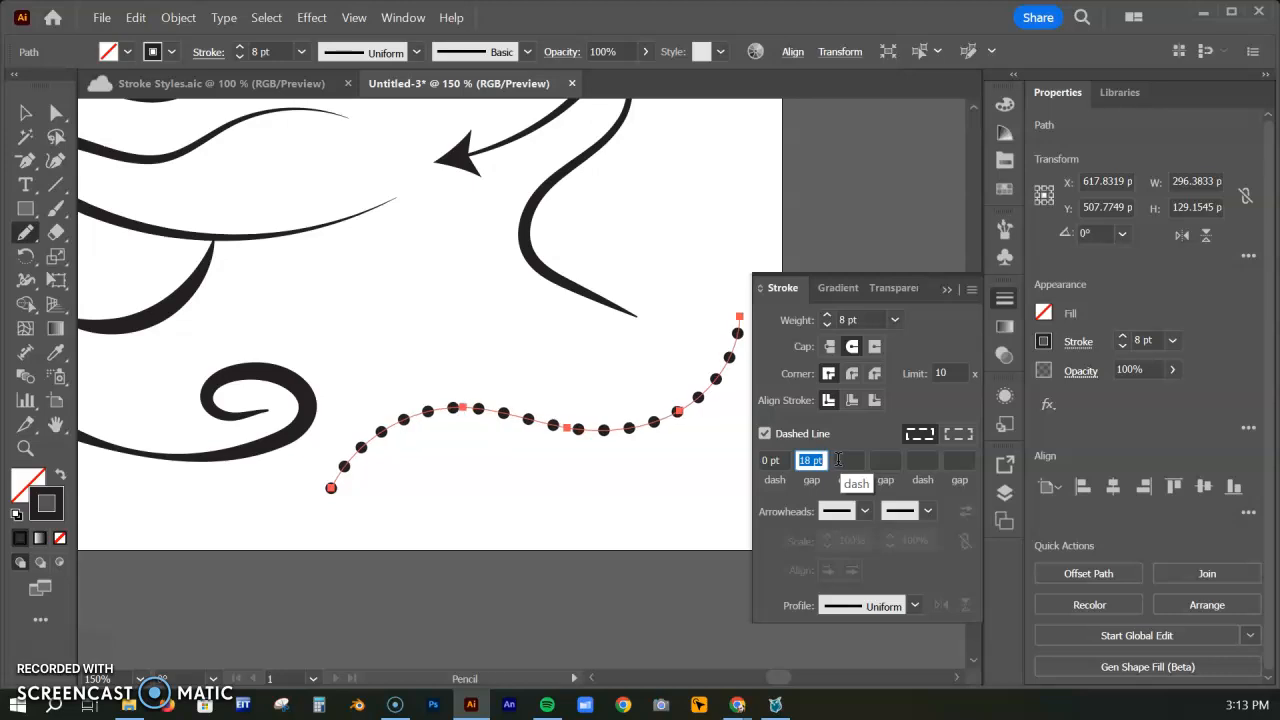
key(Down)
key(Down)
key(Down)
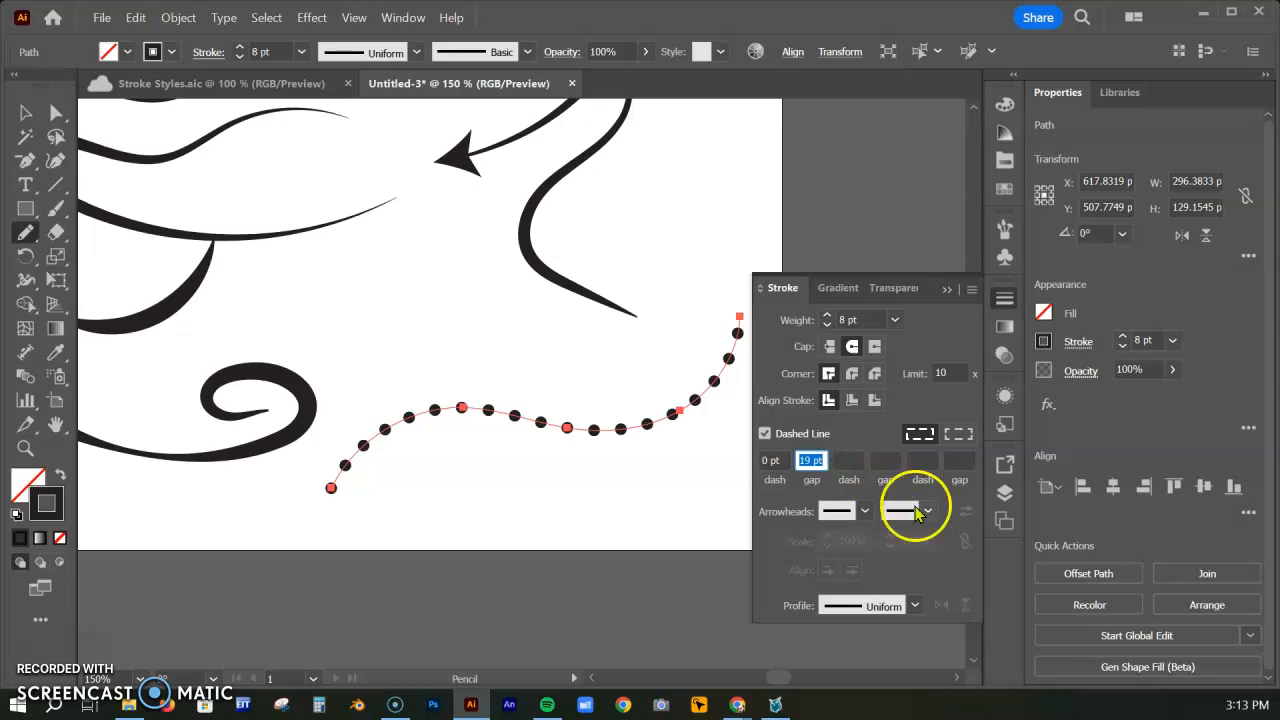
- Apply the symmetrical lens-shaped width profile to the dotted curve and try gap lengths between 20 and 28 pt
click(914, 605)
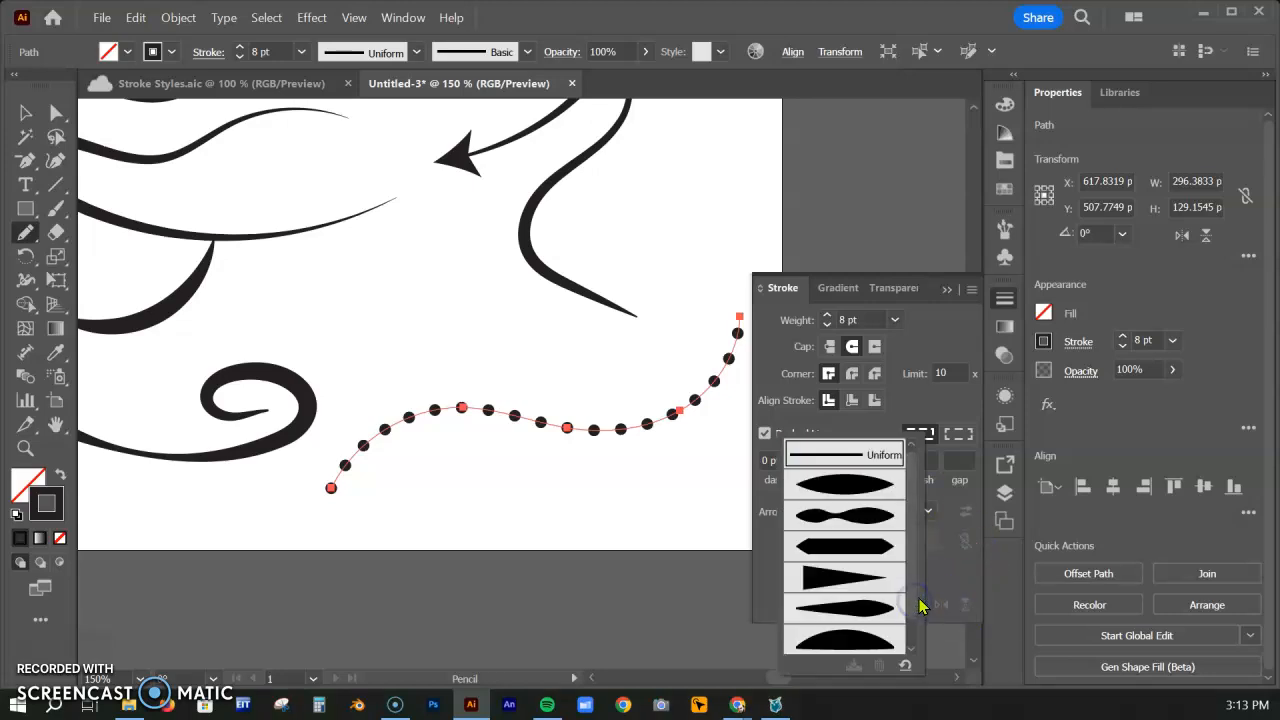
click(855, 490)
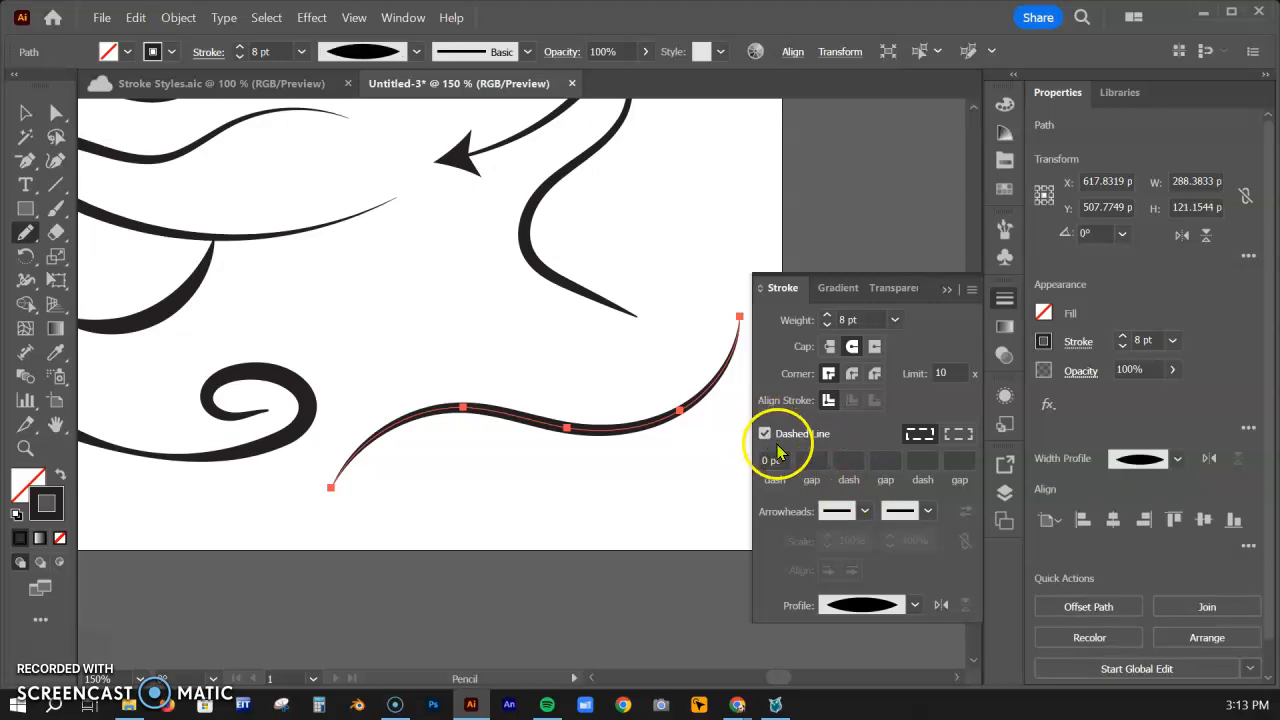
scroll(821, 461, up, 20)
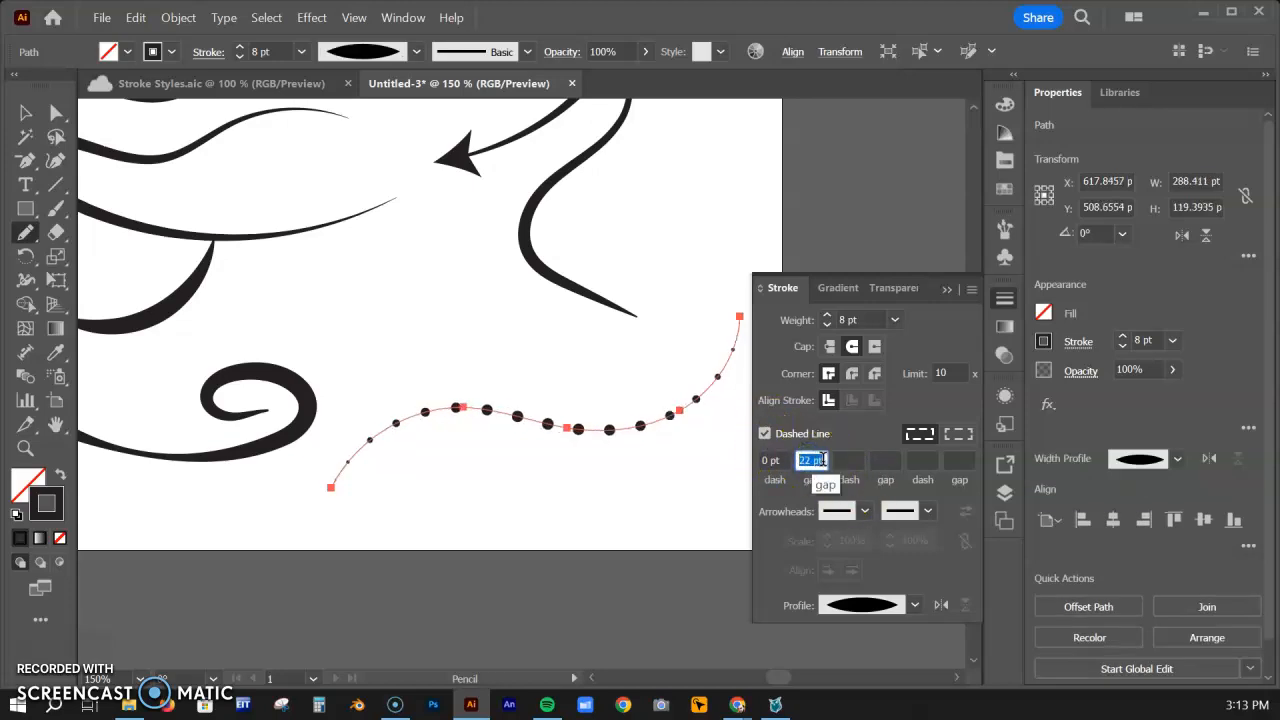
scroll(821, 461, down, 4)
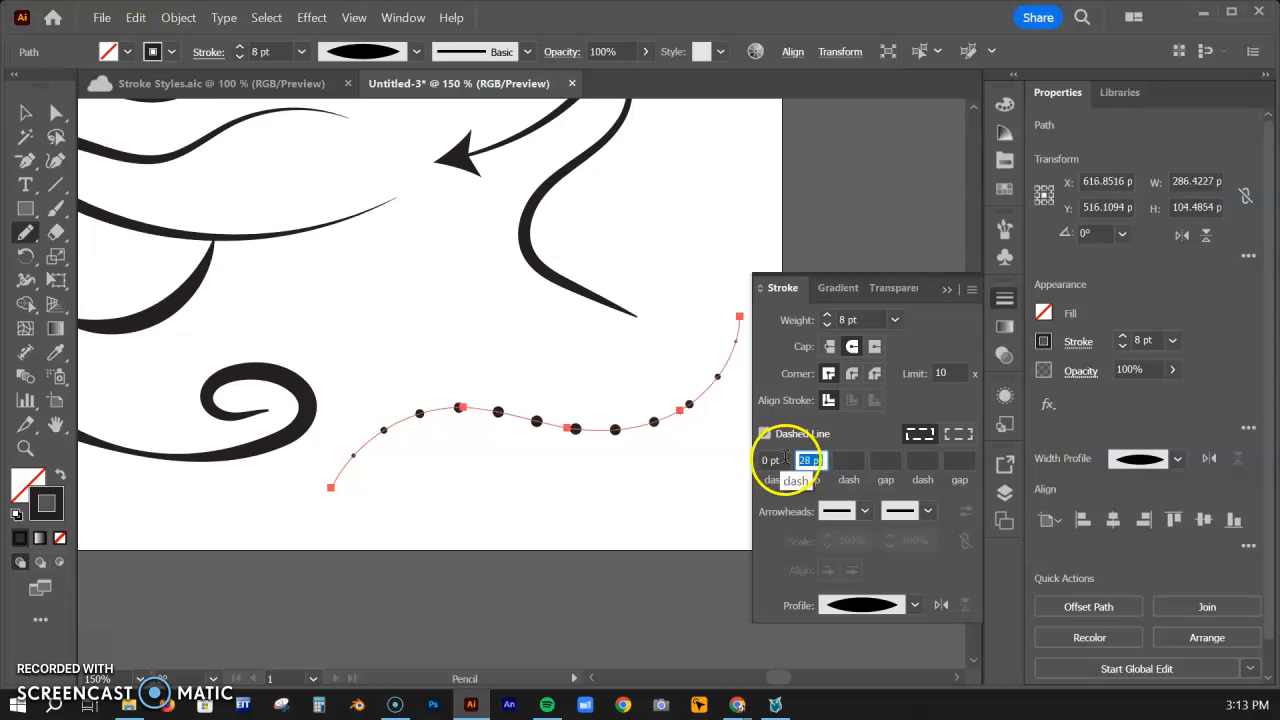
scroll(795, 463, down, 5)
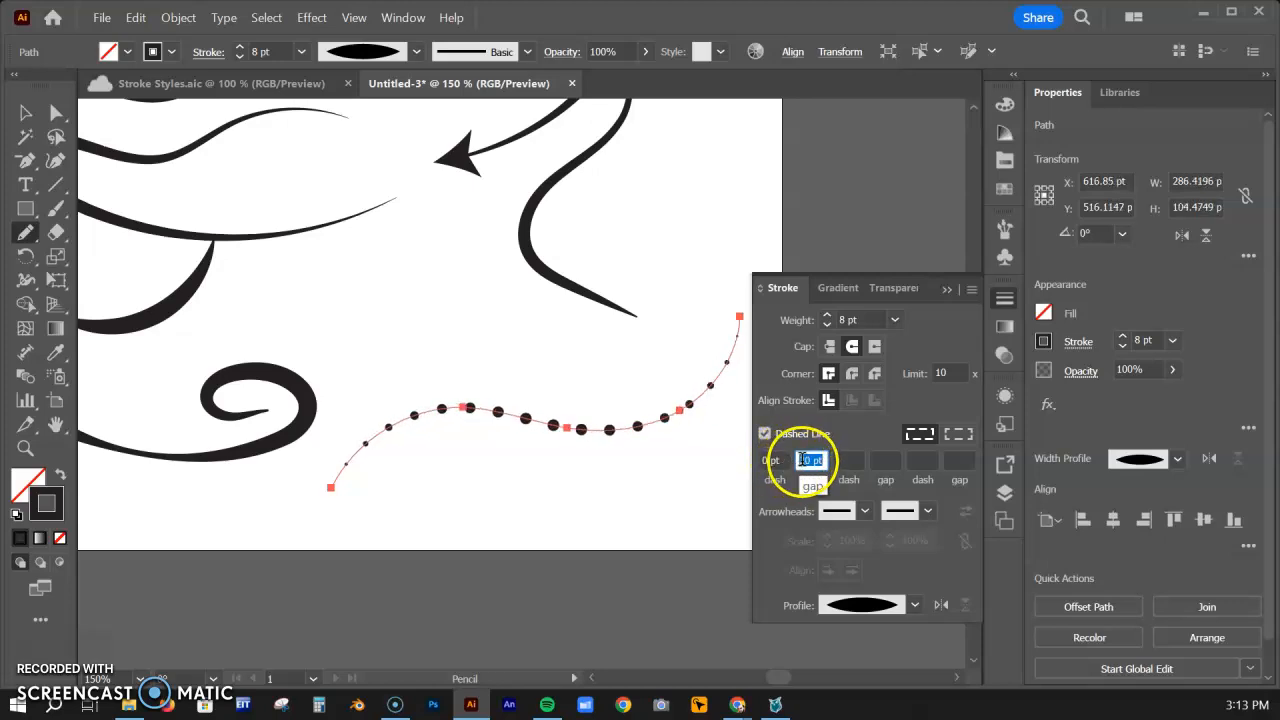
- Set the gap of the tapered dotted curve to 20 pt
click(1158, 299)
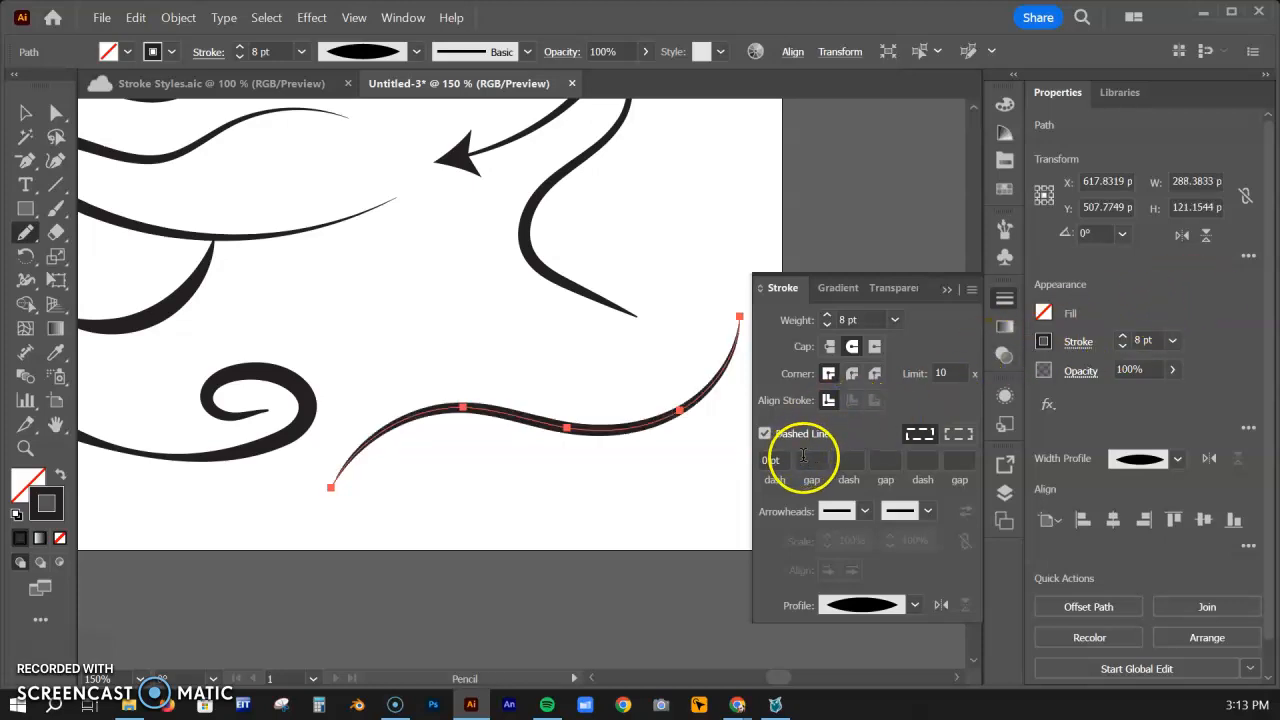
scroll(813, 458, up, 20)
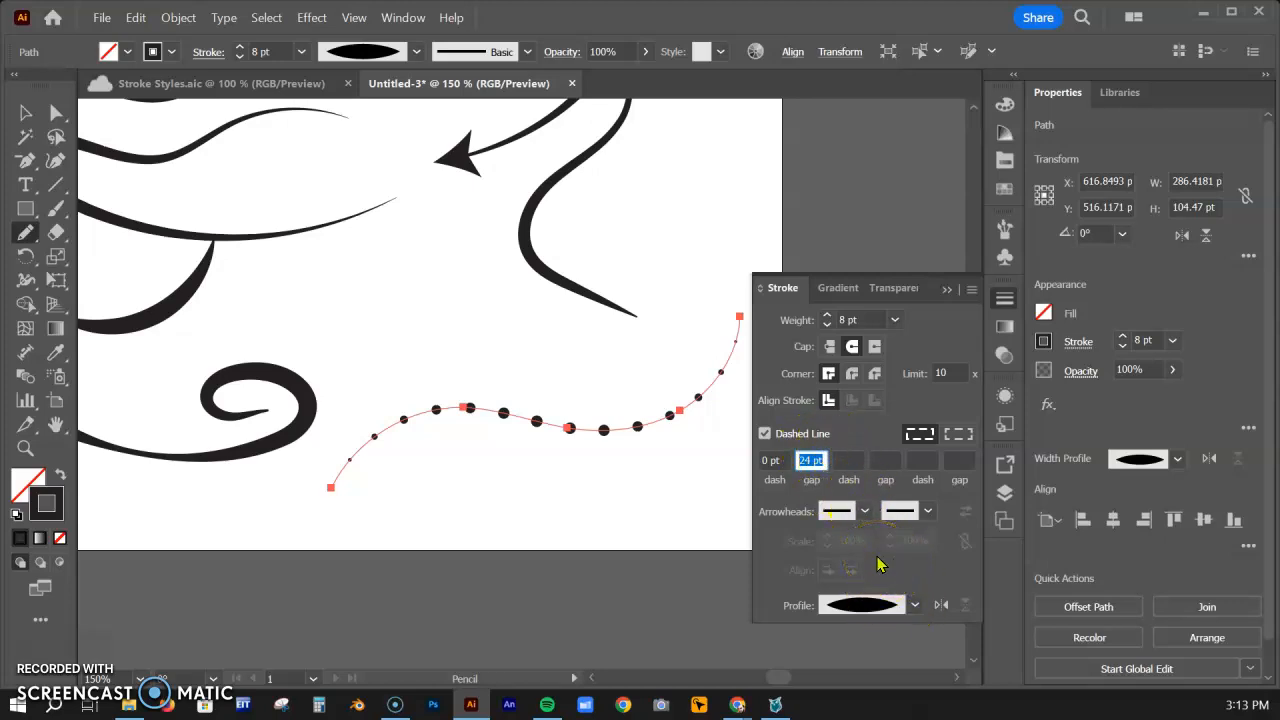
key(BackSpace)
click(854, 439)
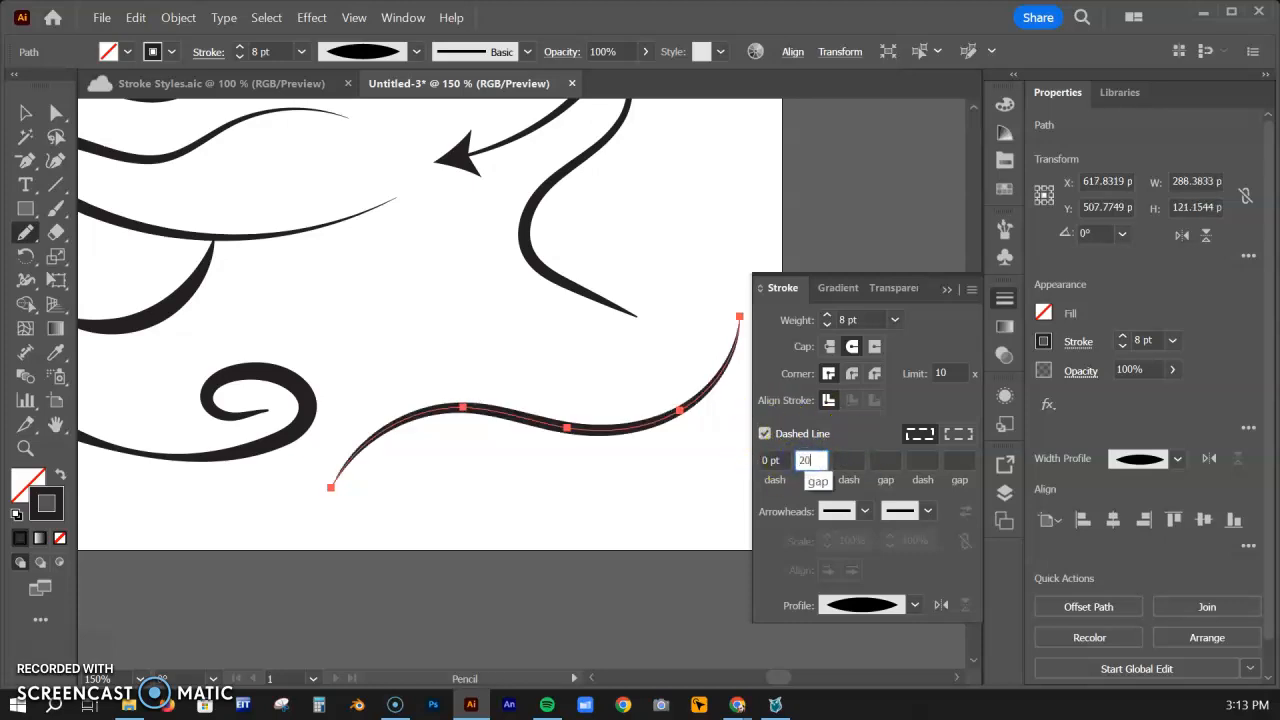
click(837, 446)
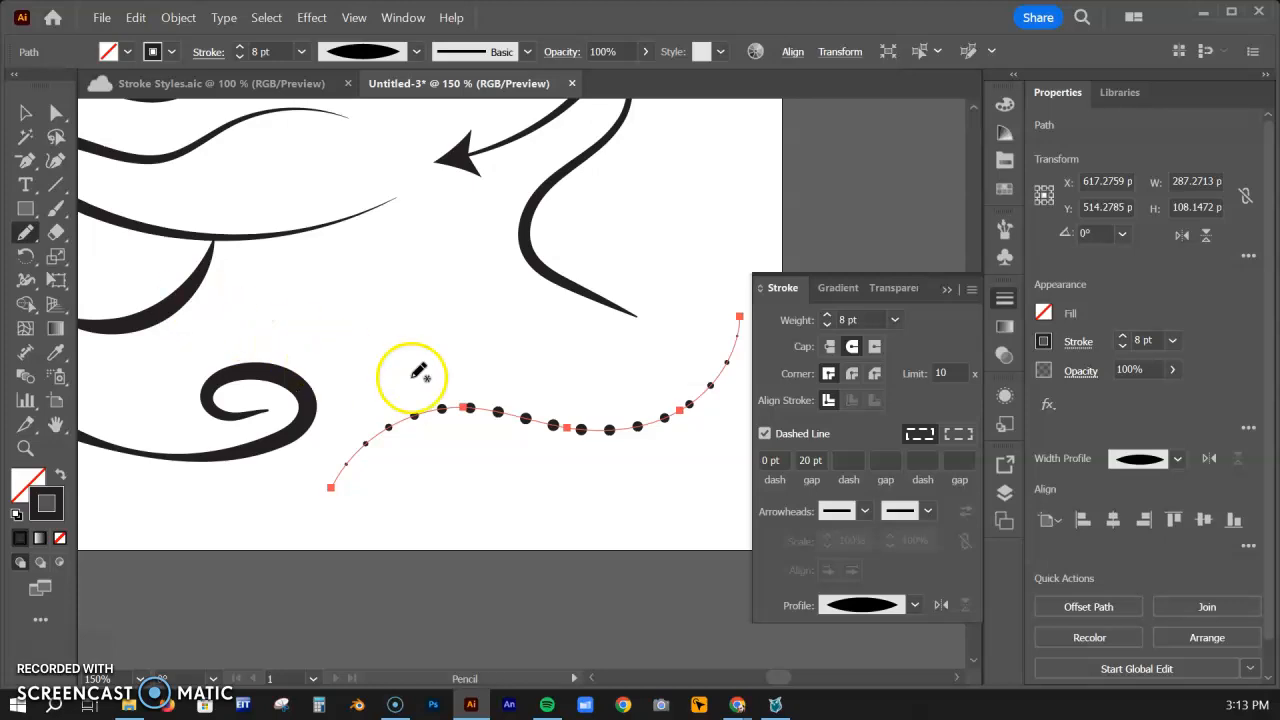
- Draw two more tapered dotted curves with the Pencil tool, one below the existing dotted curve and one above it about 193 pt wide
drag(488, 443, 714, 430)
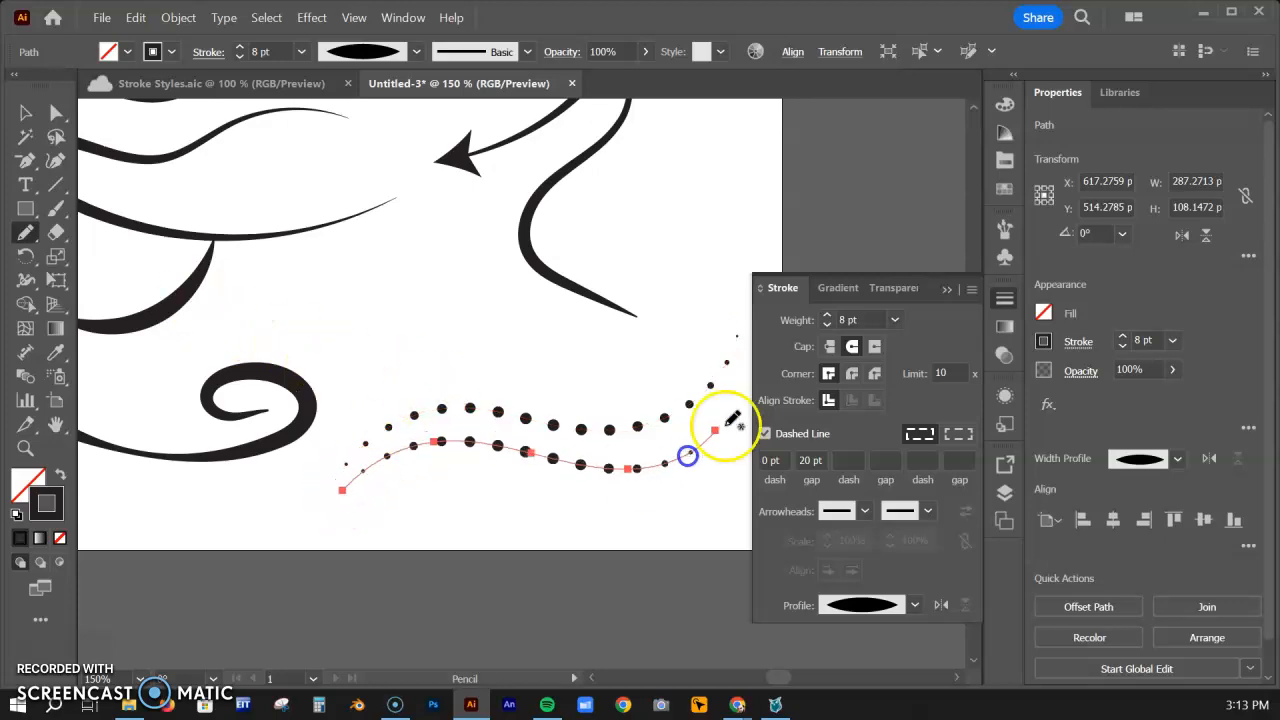
drag(517, 370, 600, 312)
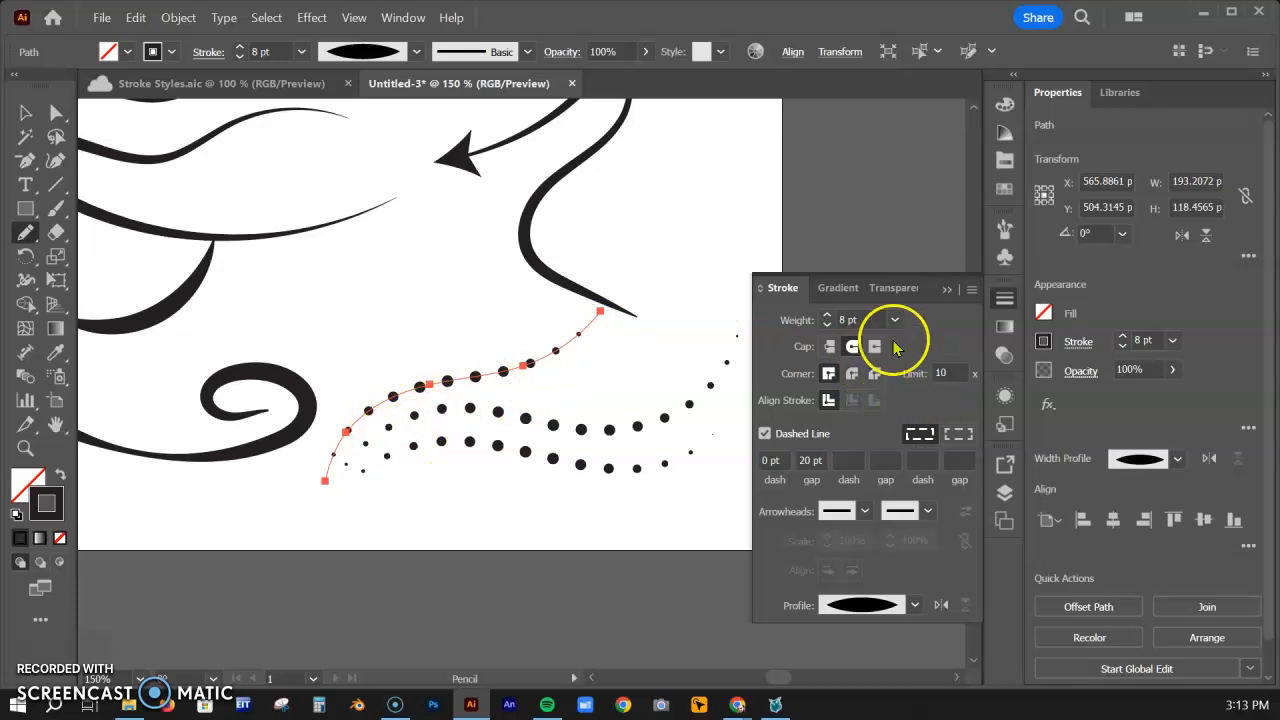
- Set the width profile of the uppermost dotted curve to Uniform in the stroke options
click(1005, 300)
click(1005, 300)
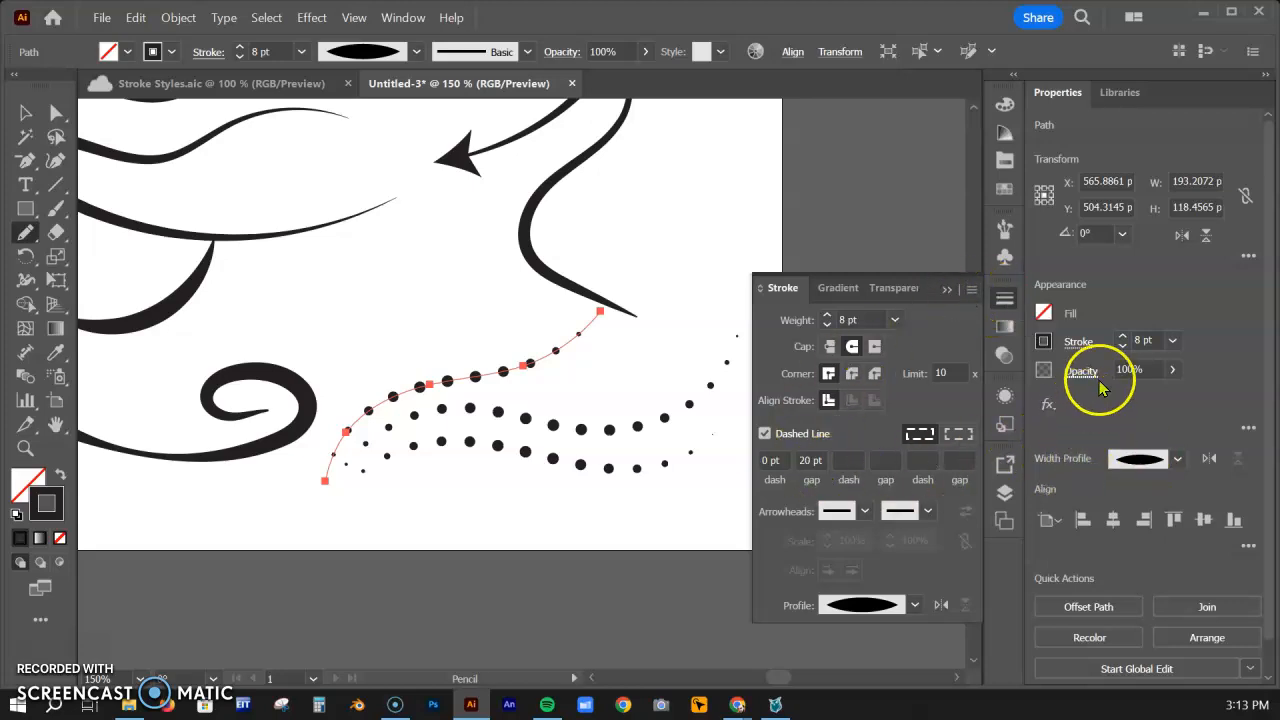
click(1079, 342)
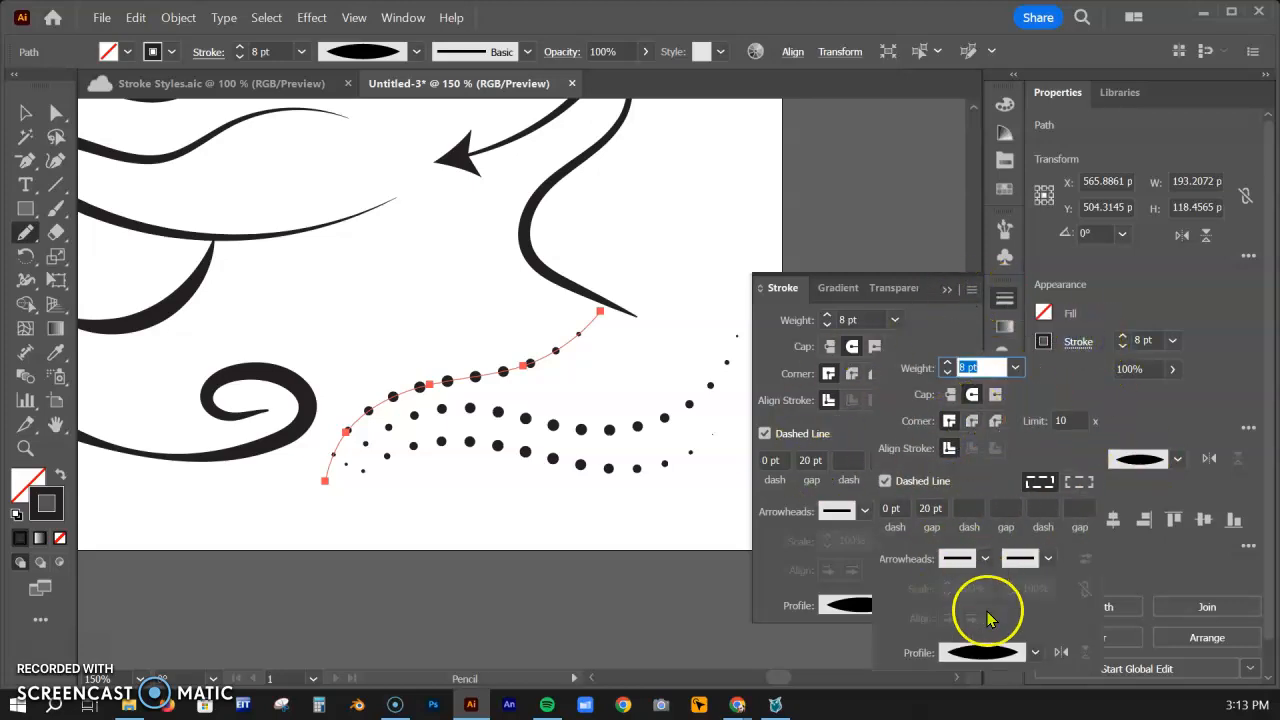
click(1035, 653)
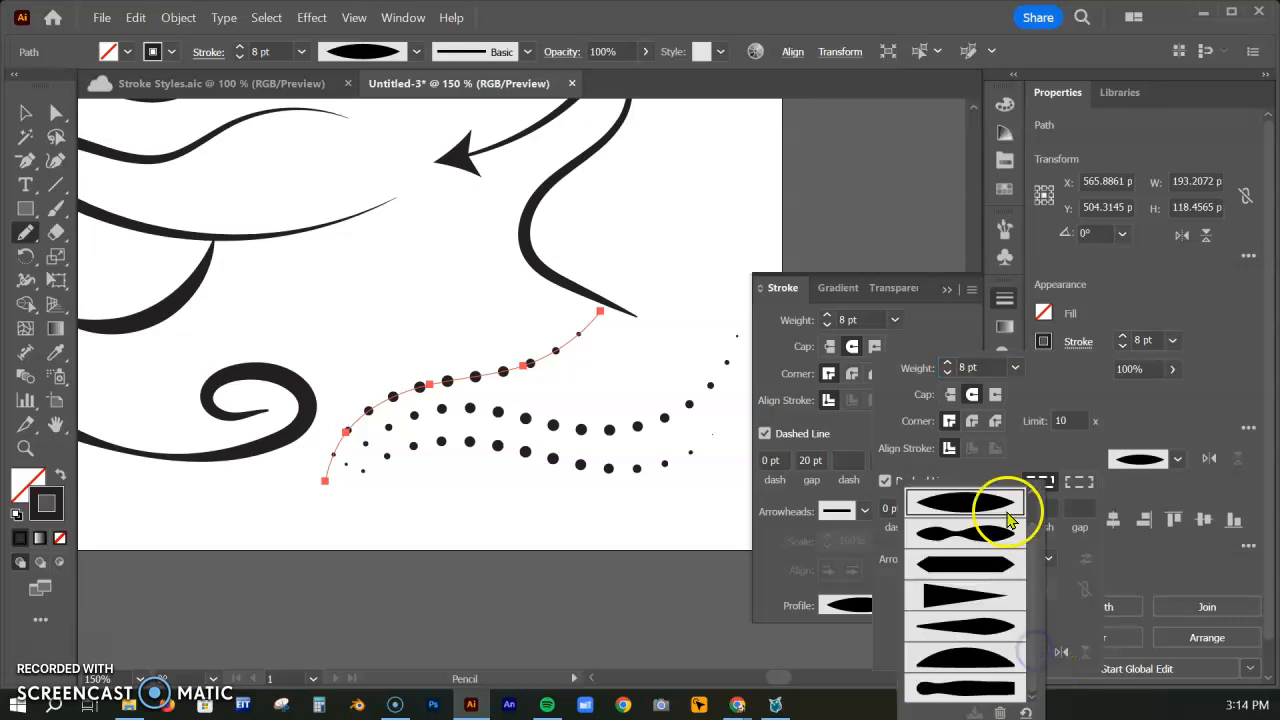
click(1040, 515)
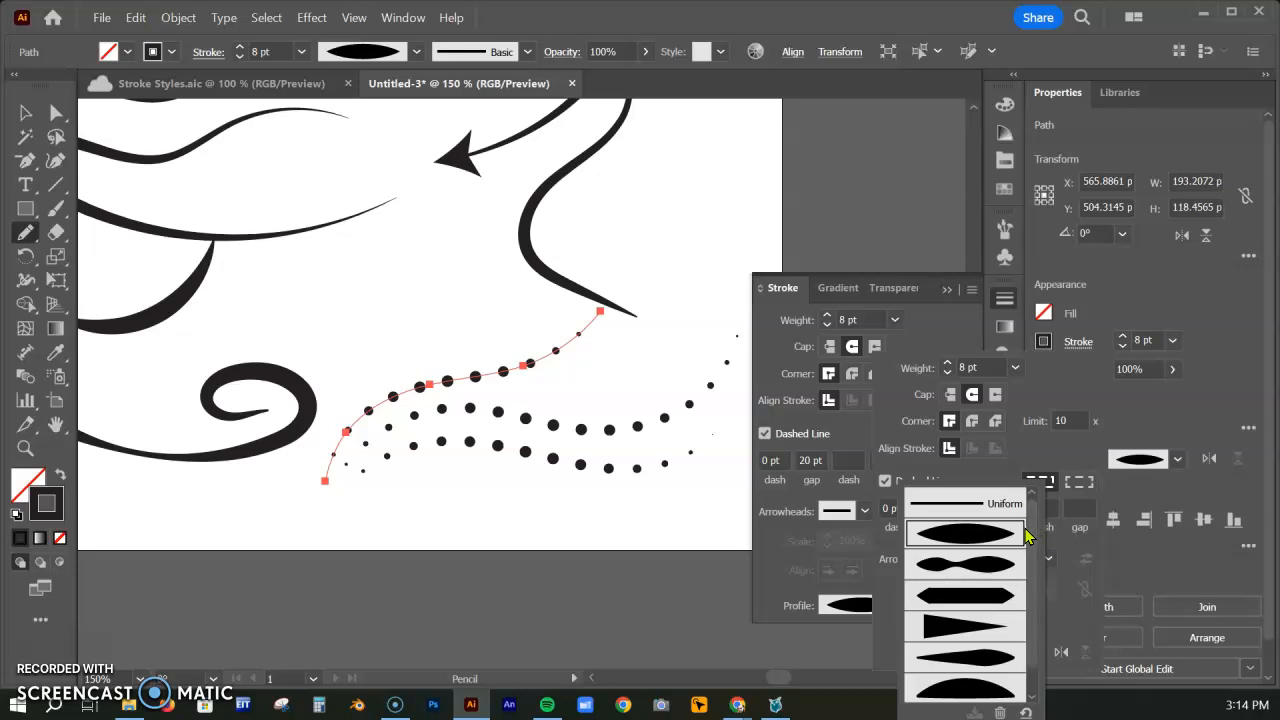
click(988, 508)
click(766, 434)
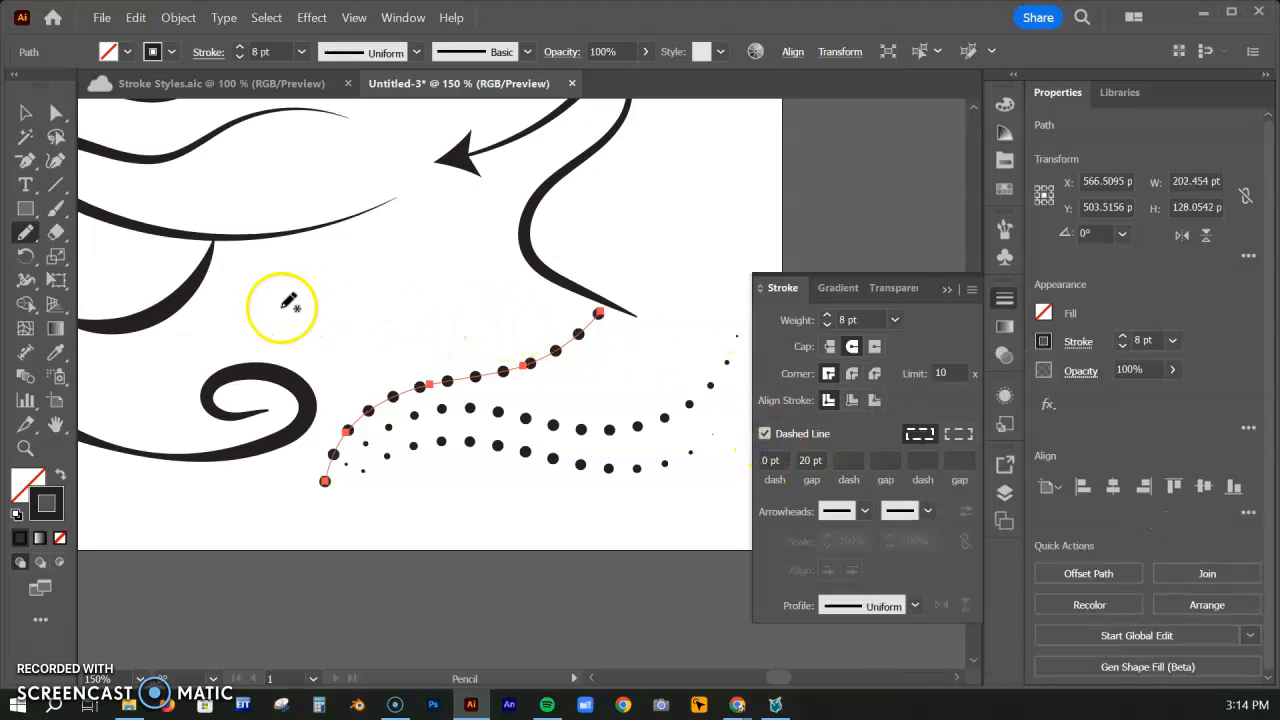
drag(244, 262, 580, 414)
drag(445, 287, 337, 423)
drag(449, 320, 417, 363)
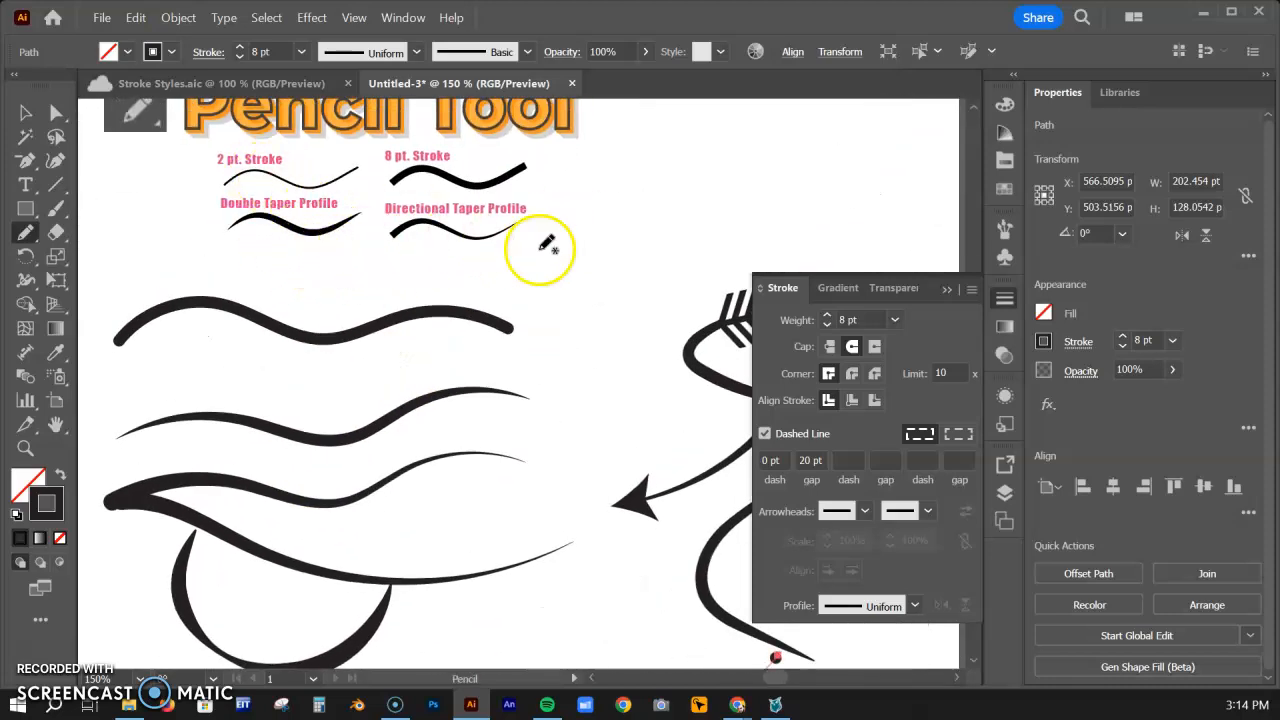
drag(563, 434, 443, 306)
drag(486, 400, 598, 242)
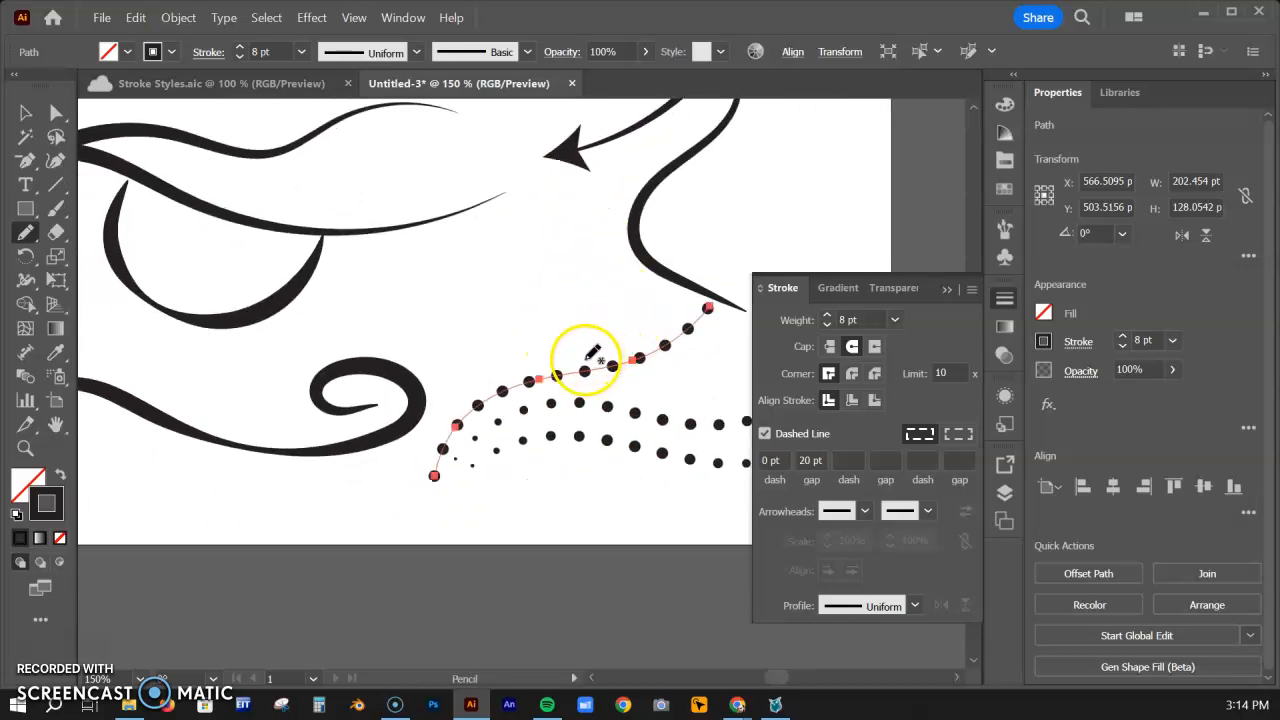